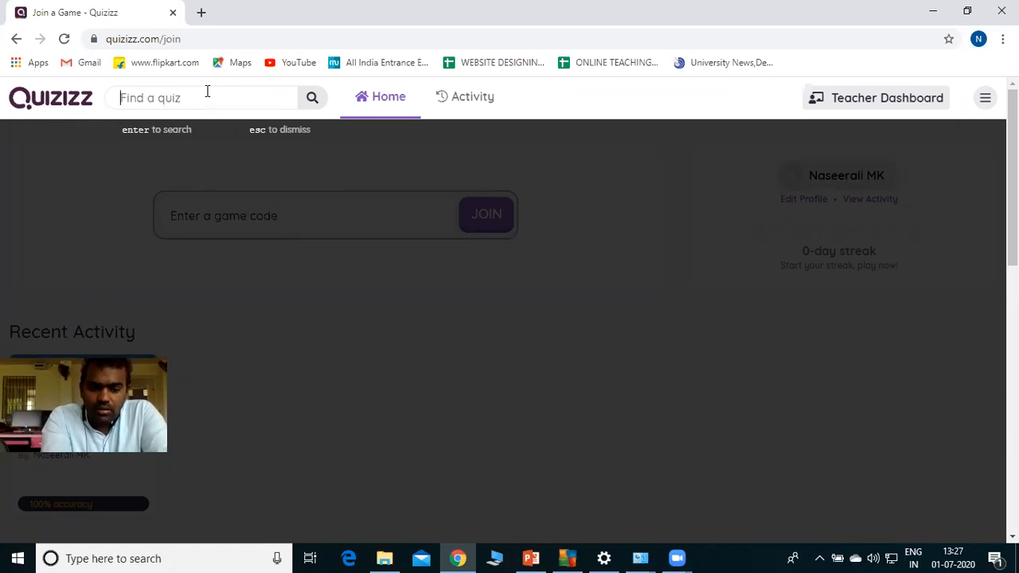
Search the quiz library for "computer"
{"action": "type", "text": "com"}
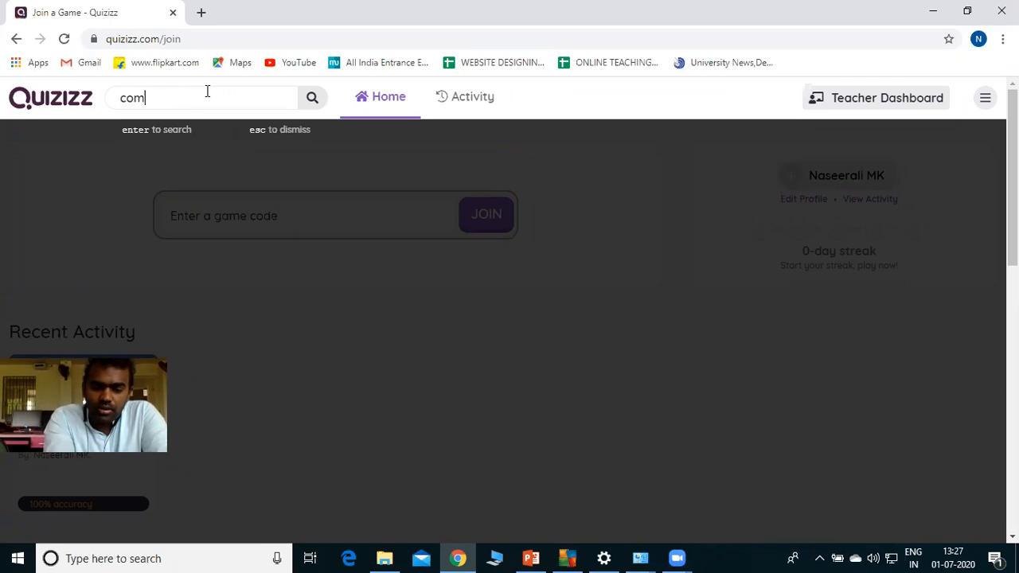
{"action": "type", "text": "puter"}
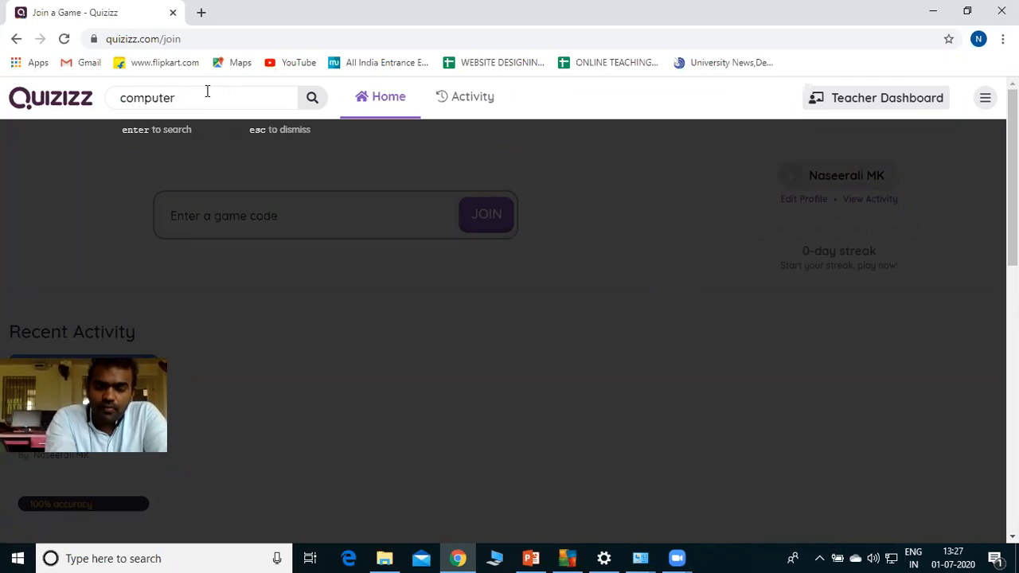
{"action": "key", "text": "Return"}
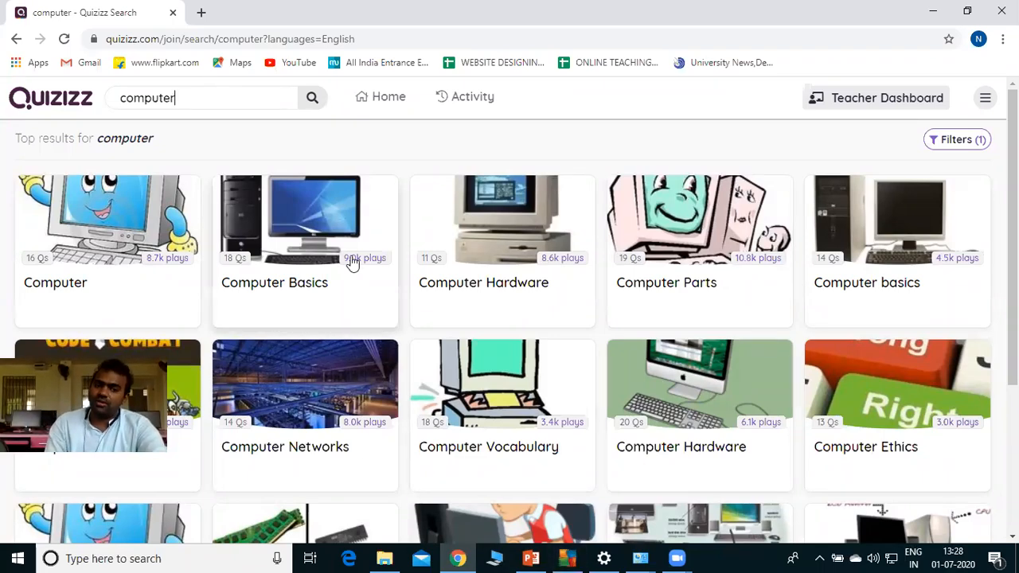
Browse the computer search results and open the Computer Memory quiz
{"action": "scroll", "coordinate": [506, 371], "scroll_direction": "down", "scroll_amount": 3}
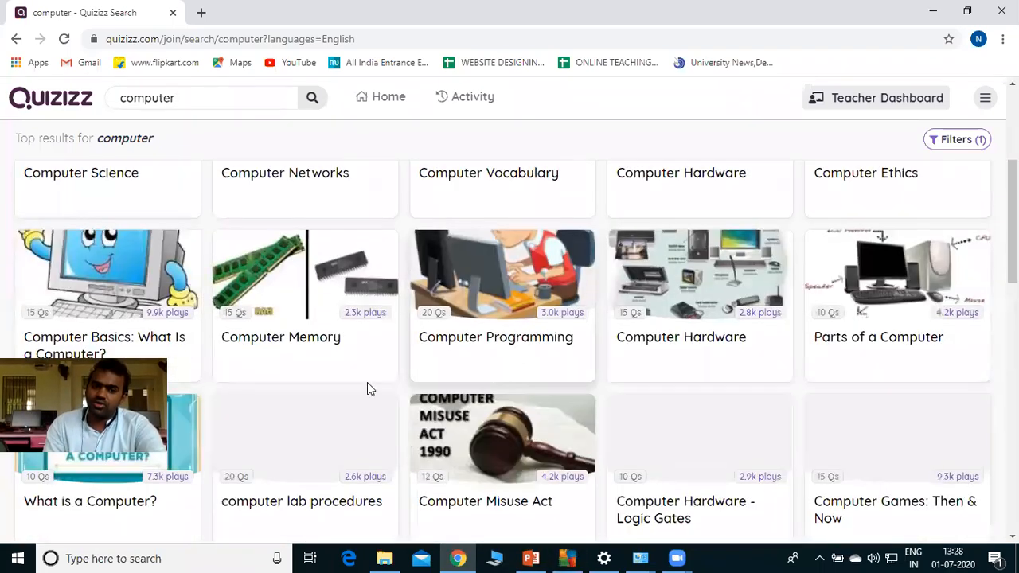
{"action": "scroll", "coordinate": [370, 379], "scroll_direction": "down", "scroll_amount": 5}
{"action": "scroll", "coordinate": [378, 368], "scroll_direction": "down", "scroll_amount": 5}
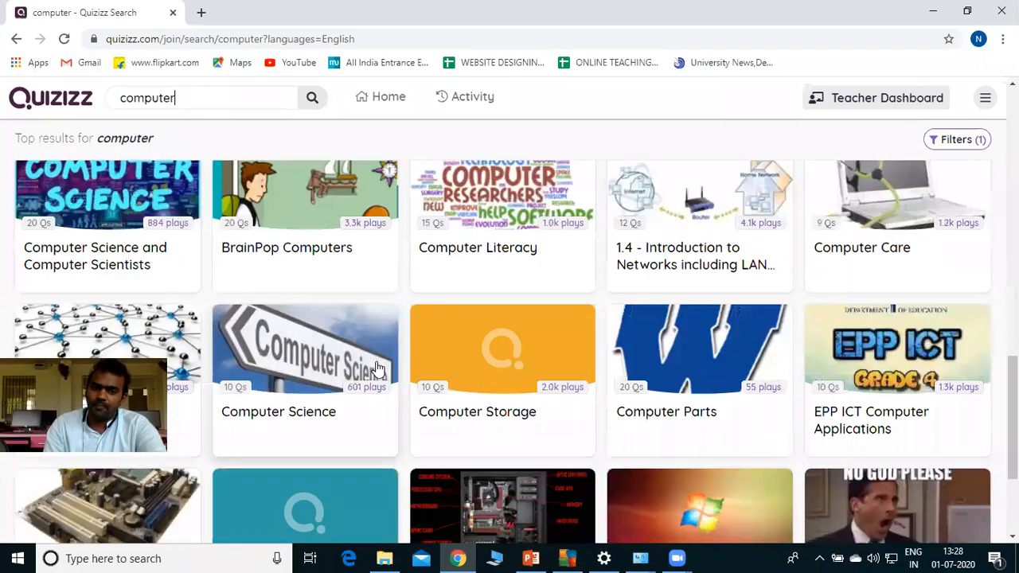
{"action": "scroll", "coordinate": [420, 419], "scroll_direction": "down", "scroll_amount": 3}
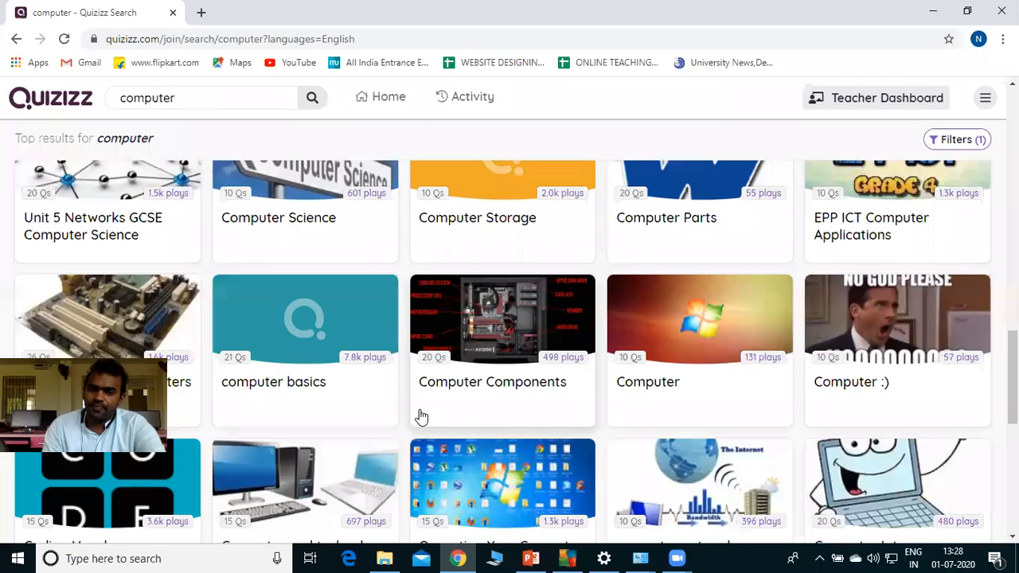
{"action": "scroll", "coordinate": [420, 415], "scroll_direction": "down", "scroll_amount": 3}
{"action": "scroll", "coordinate": [378, 378], "scroll_direction": "down", "scroll_amount": 9}
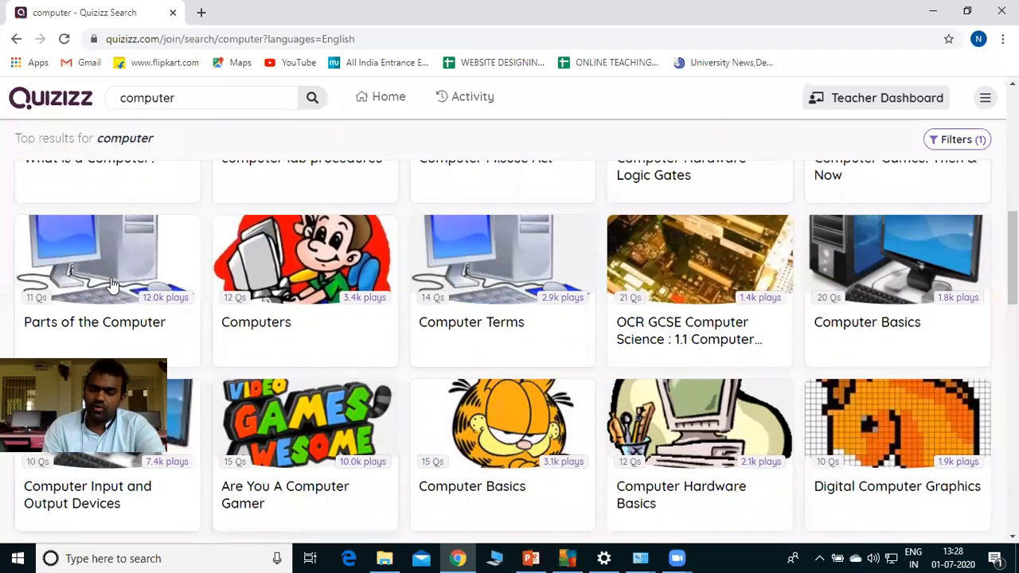
{"action": "scroll", "coordinate": [130, 257], "scroll_direction": "up", "scroll_amount": 3}
{"action": "scroll", "coordinate": [228, 244], "scroll_direction": "up", "scroll_amount": 3}
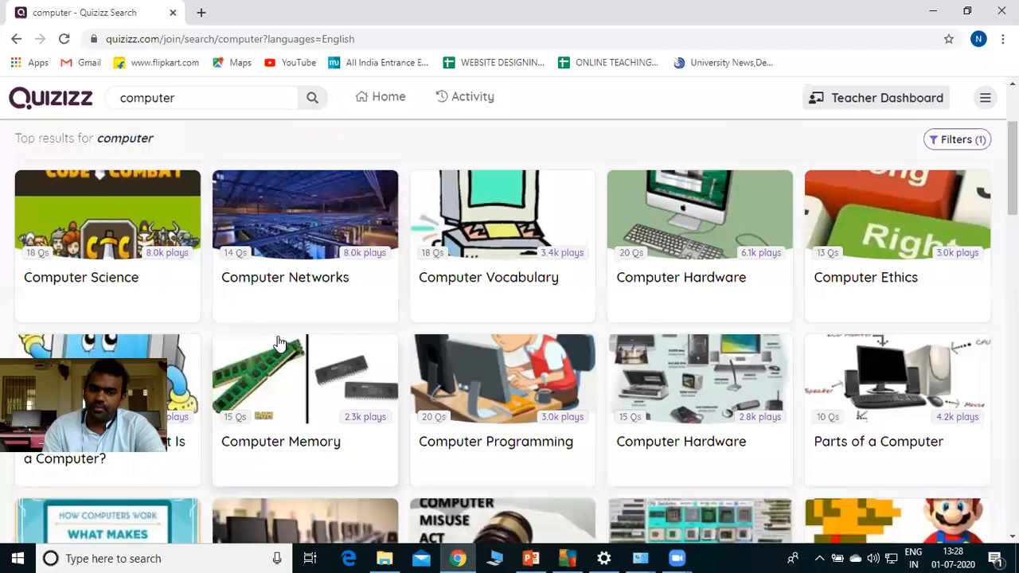
{"action": "left_click", "coordinate": [279, 342]}
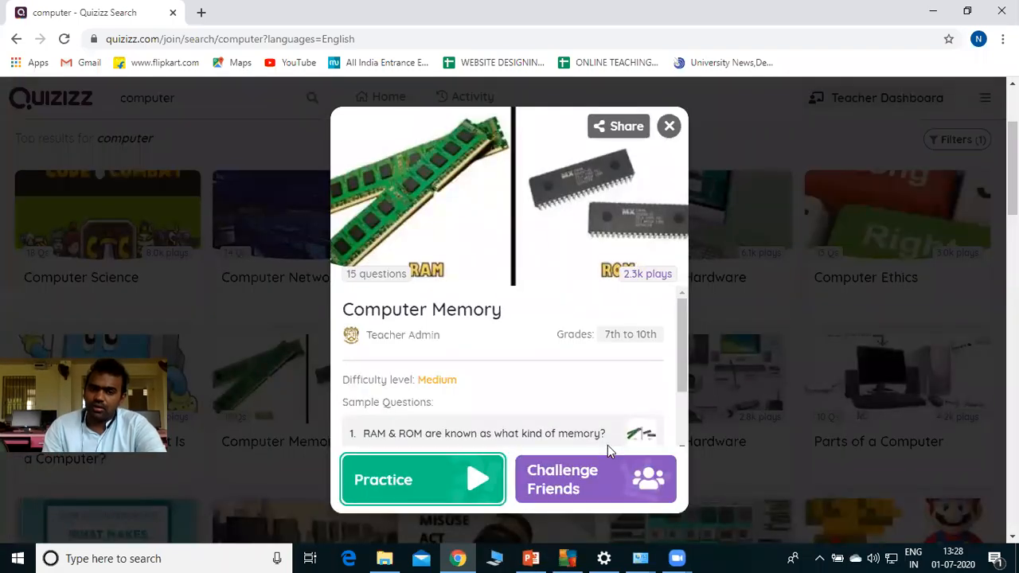
Create a Challenge Friends game from the Computer Memory quiz and enter its waiting lobby with the default settings
{"action": "key", "text": "Tab"}
{"action": "key", "text": "Return"}
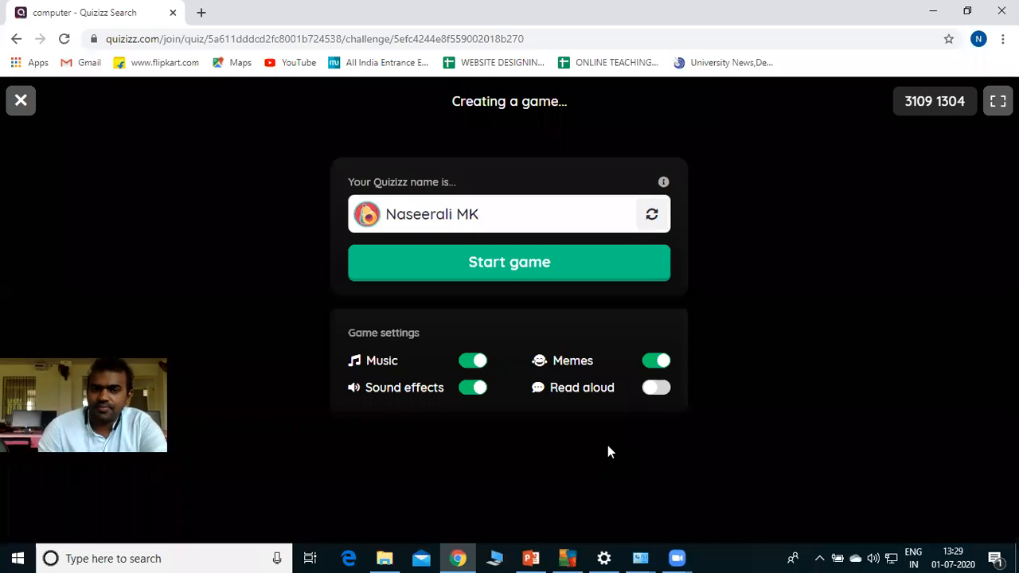
{"action": "left_click", "coordinate": [504, 263]}
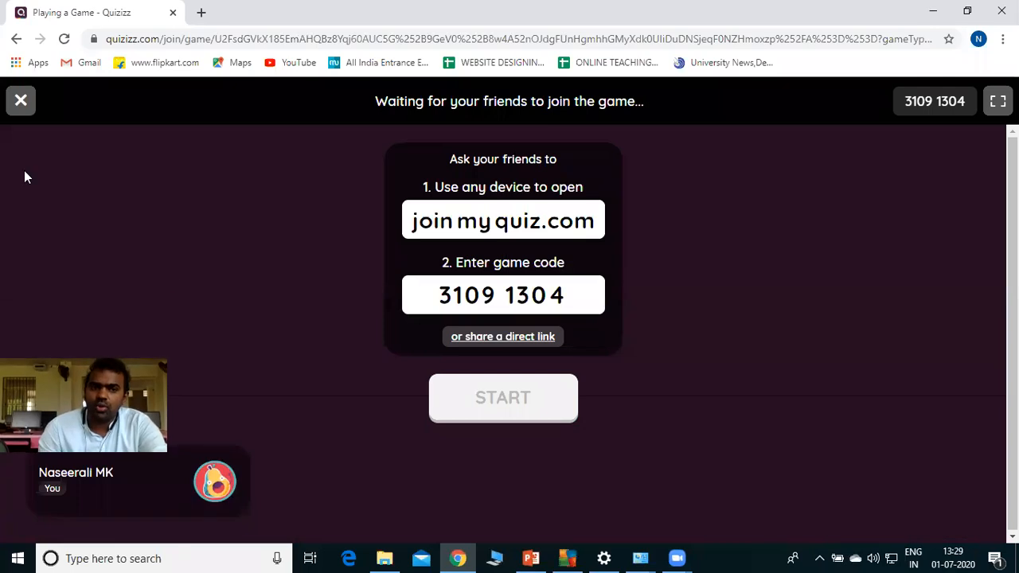
Try to load joimyquiz.com in a new browser tab
{"action": "left_click", "coordinate": [199, 12]}
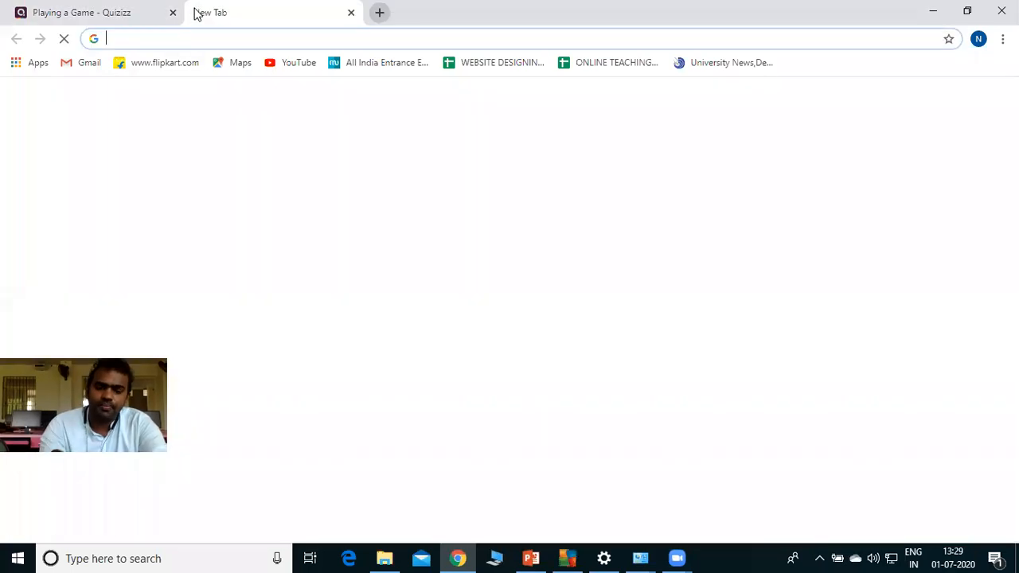
{"action": "type", "text": "joimy"}
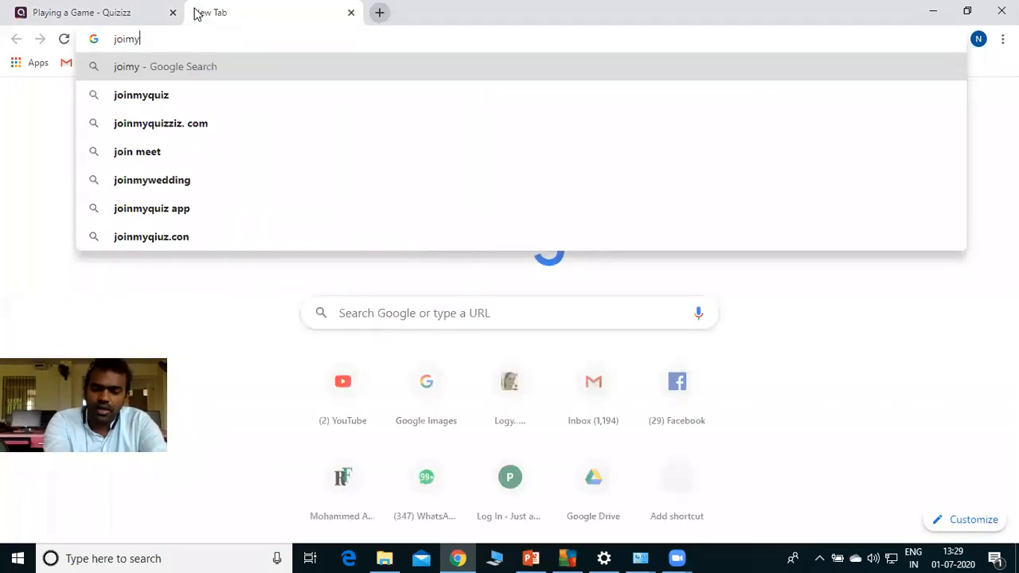
{"action": "type", "text": "quiz.com"}
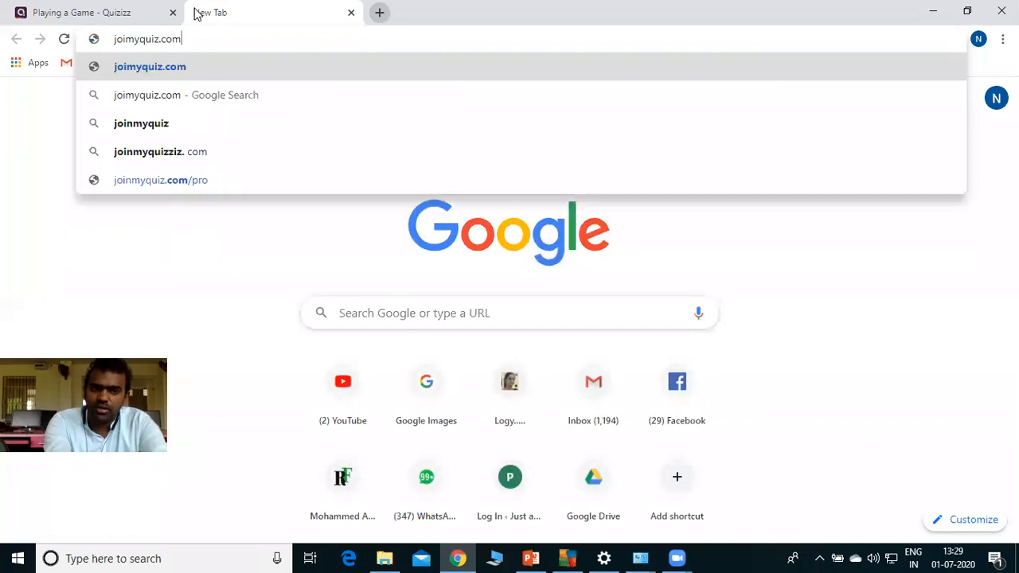
{"action": "key", "text": "Return"}
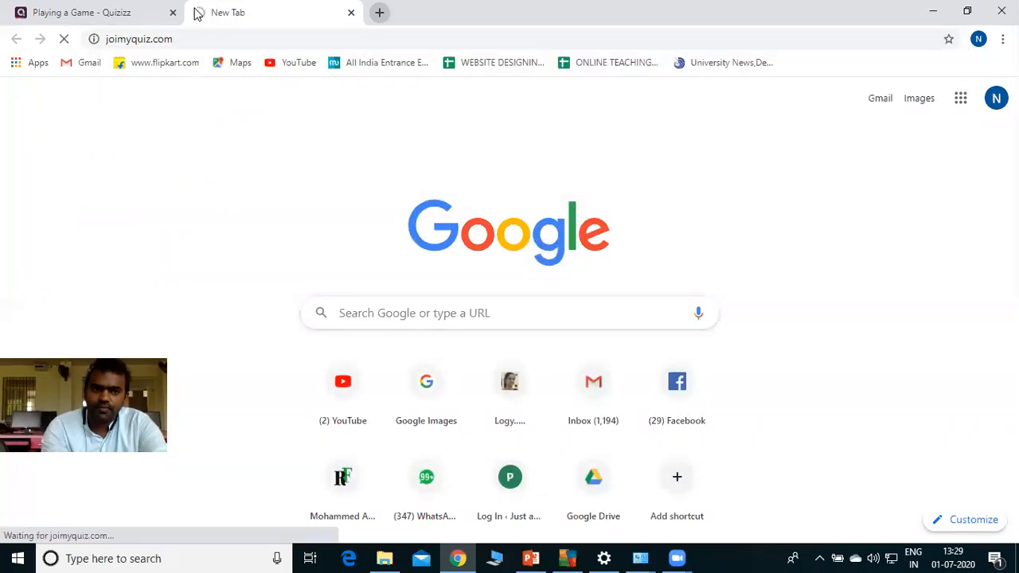
Check the join instructions in the waiting lobby against the address loading in the second tab
{"action": "left_click", "coordinate": [106, 9]}
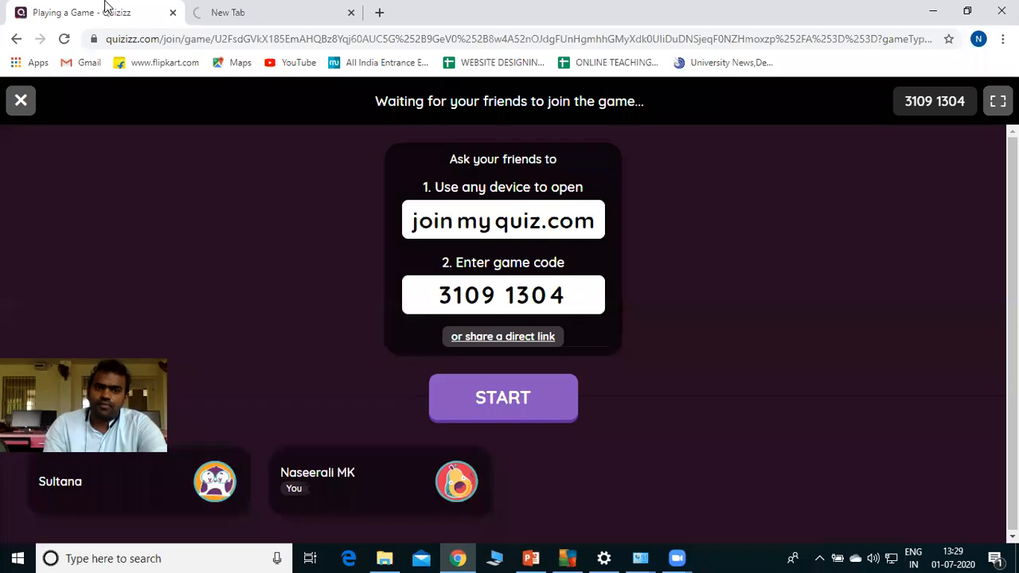
{"action": "left_click", "coordinate": [243, 9]}
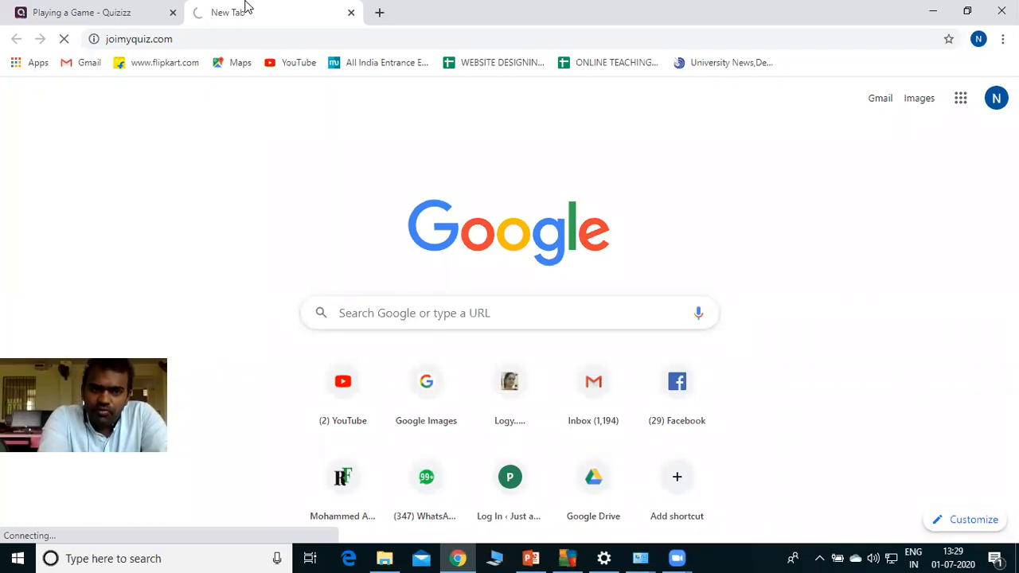
{"action": "left_click", "coordinate": [223, 46]}
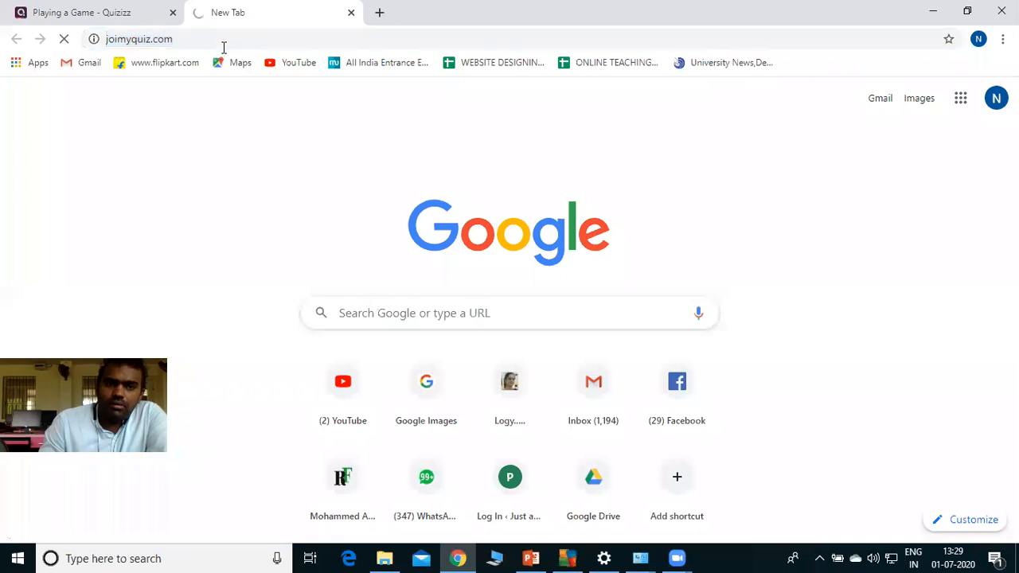
{"action": "left_click", "coordinate": [125, 12]}
{"action": "left_click", "coordinate": [243, 11]}
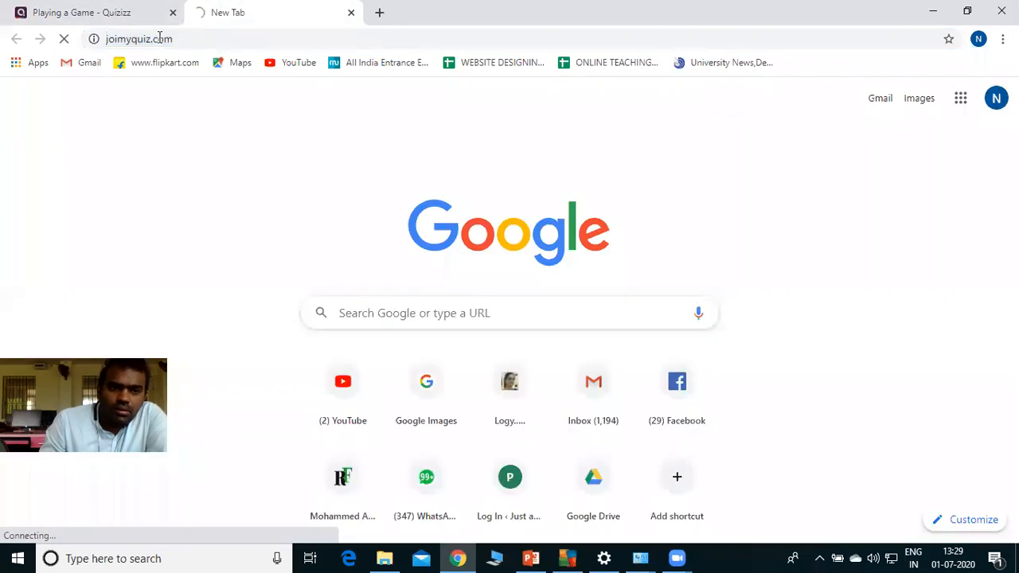
Correct the second tab's web address to joinmyquiz.com and load it
{"action": "left_click", "coordinate": [123, 42]}
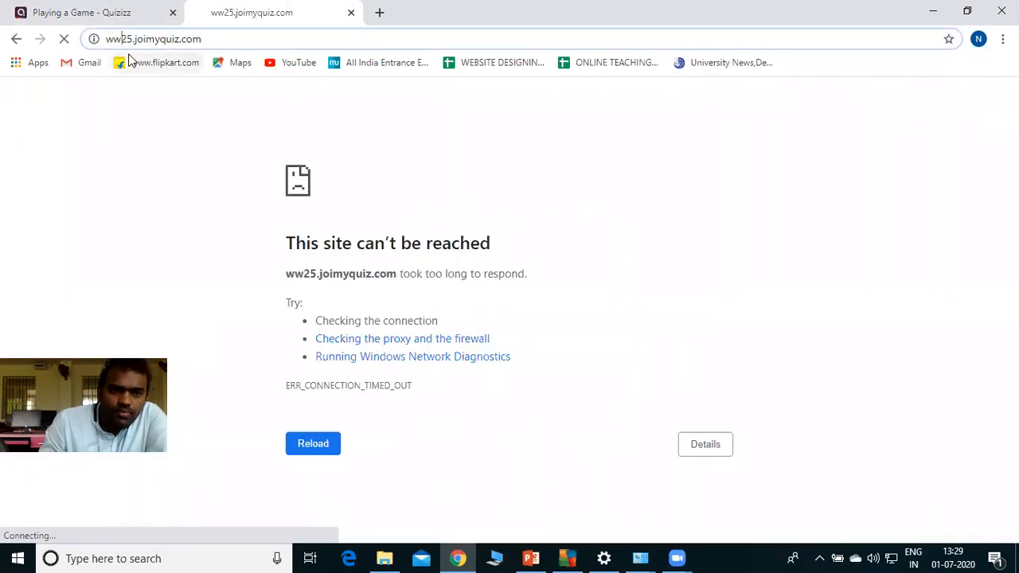
{"action": "left_click_drag", "start_coordinate": [132, 40], "coordinate": [64, 37]}
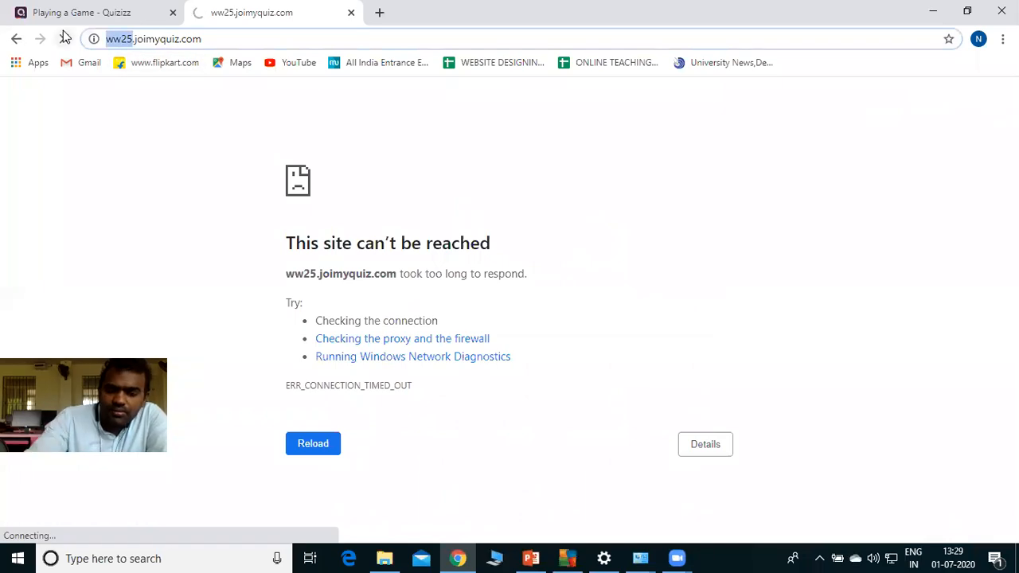
{"action": "key", "text": "BackSpace"}
{"action": "key", "text": "Delete"}
{"action": "key", "text": "Right"}
{"action": "key", "text": "Right"}
{"action": "key", "text": "Right"}
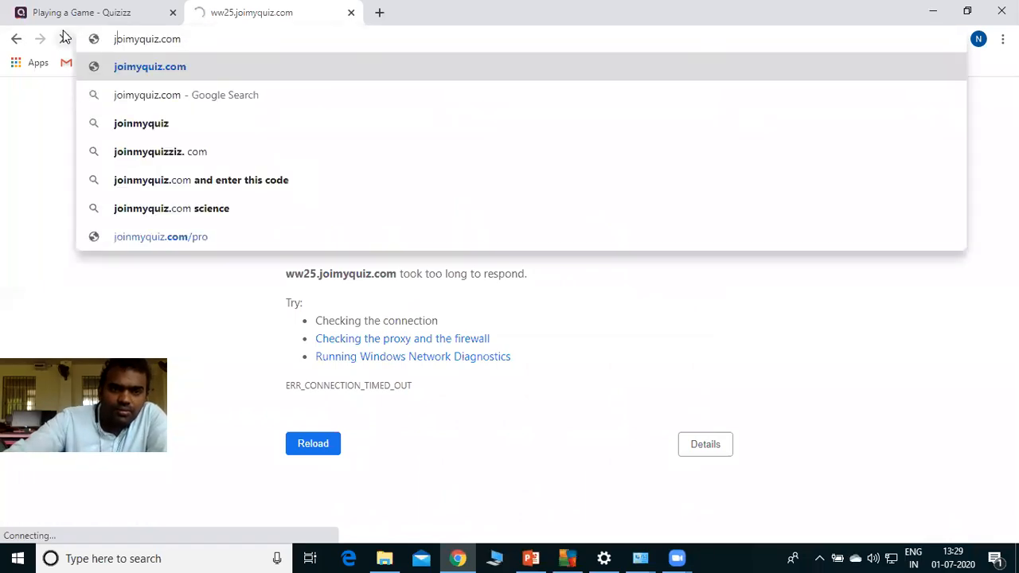
{"action": "type", "text": "n"}
{"action": "key", "text": "Return"}
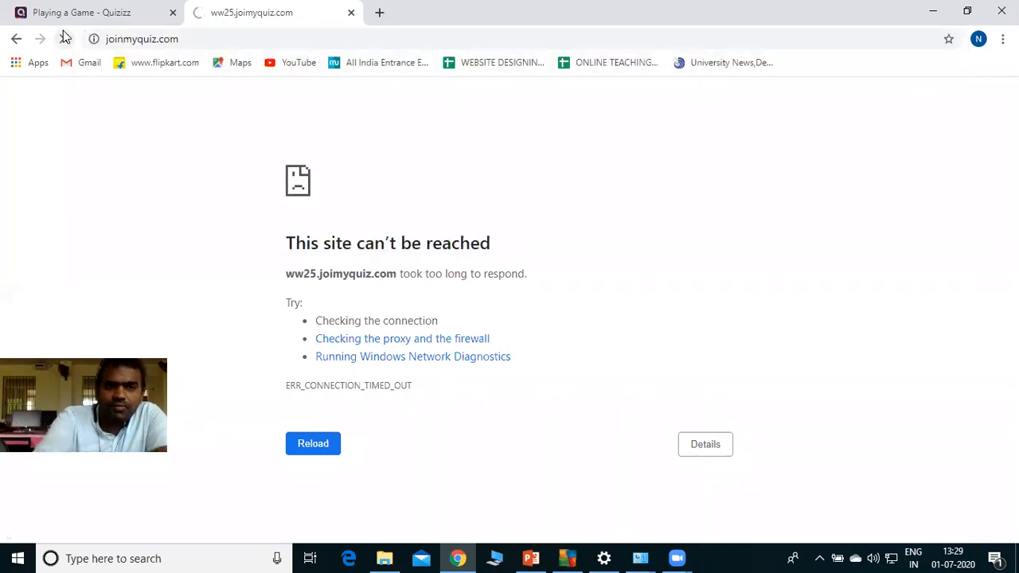
Copy the game code from the waiting lobby and join the game with it in the second tab, toggling the Music setting
{"action": "left_click", "coordinate": [128, 10]}
{"action": "left_click_drag", "start_coordinate": [548, 295], "coordinate": [437, 296]}
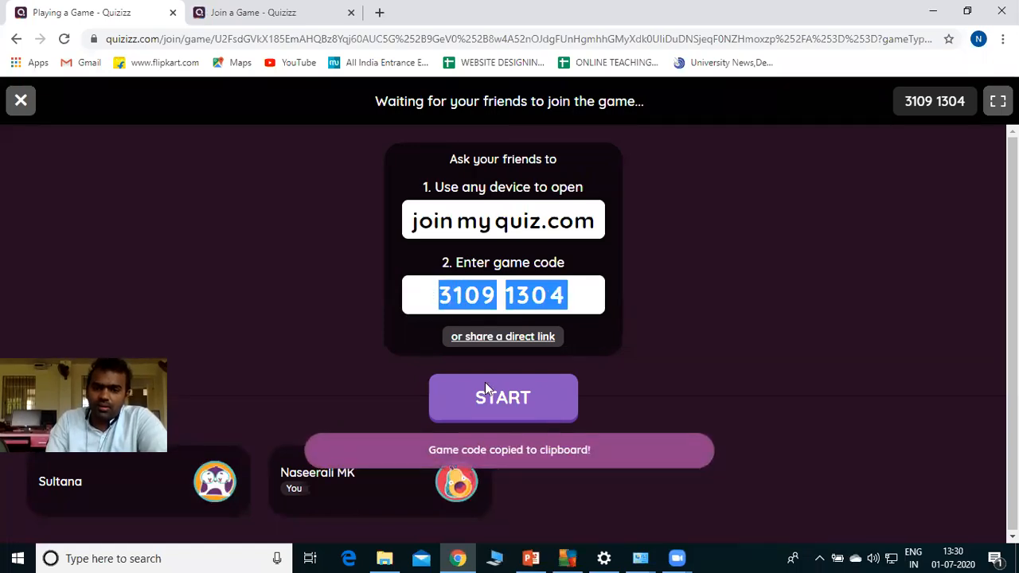
{"action": "left_click", "coordinate": [293, 8]}
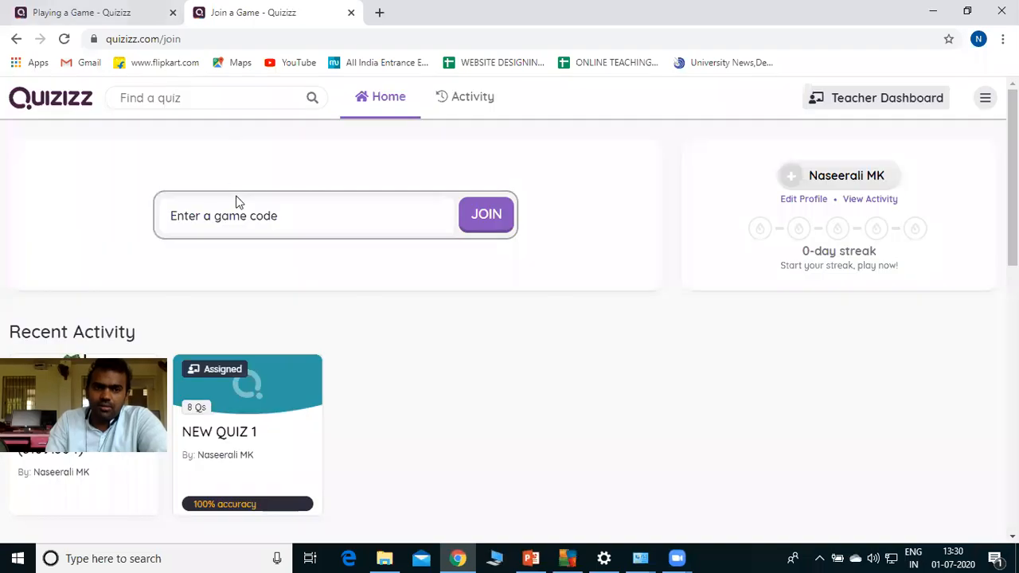
{"action": "type", "text": "31091304"}
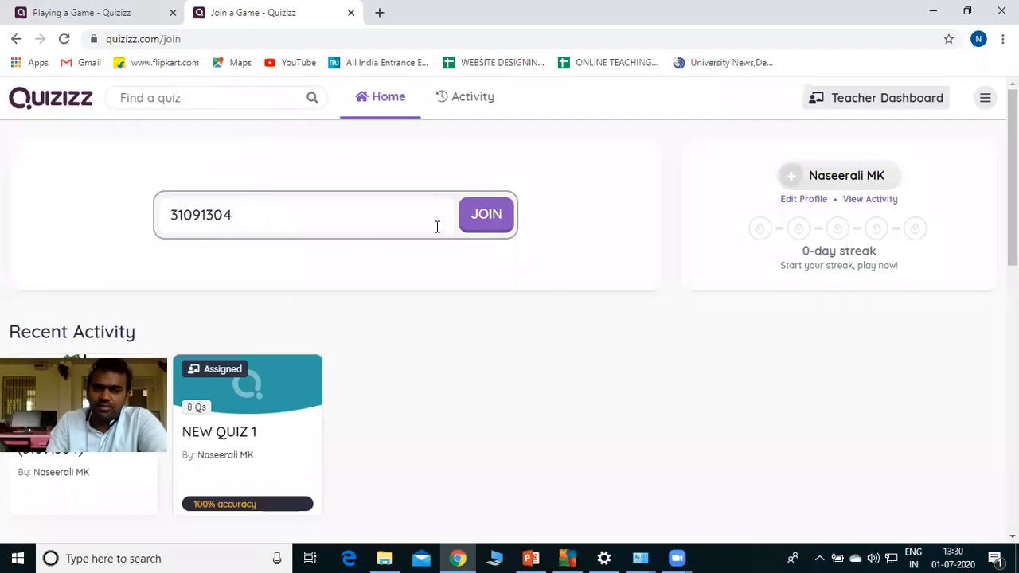
{"action": "left_click", "coordinate": [476, 223]}
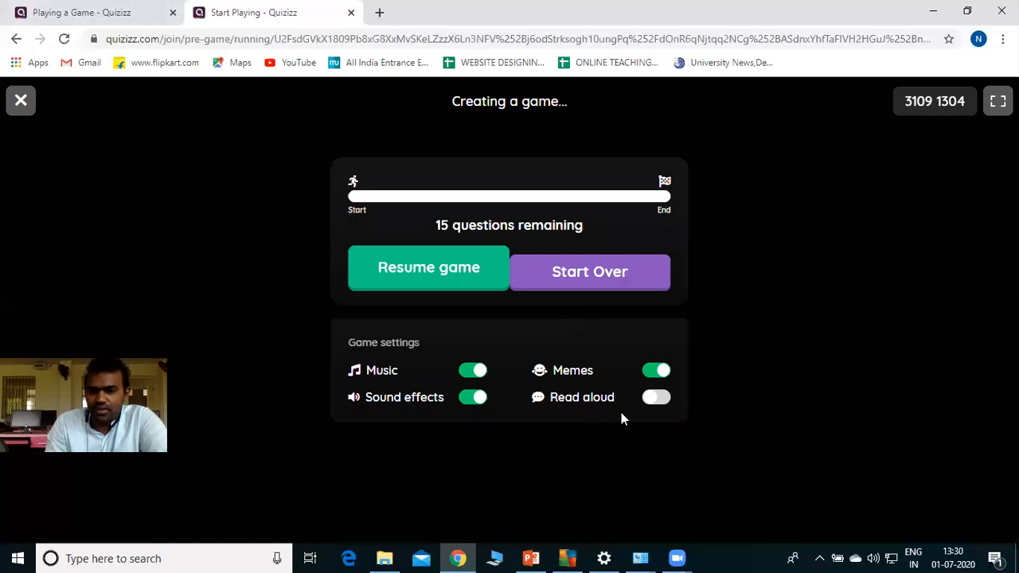
{"action": "left_click", "coordinate": [478, 372]}
{"action": "left_click", "coordinate": [482, 374]}
Start the game from the waiting lobby and answer the volatile memory question with "It retains its content when power is cut"
{"action": "left_click", "coordinate": [125, 10]}
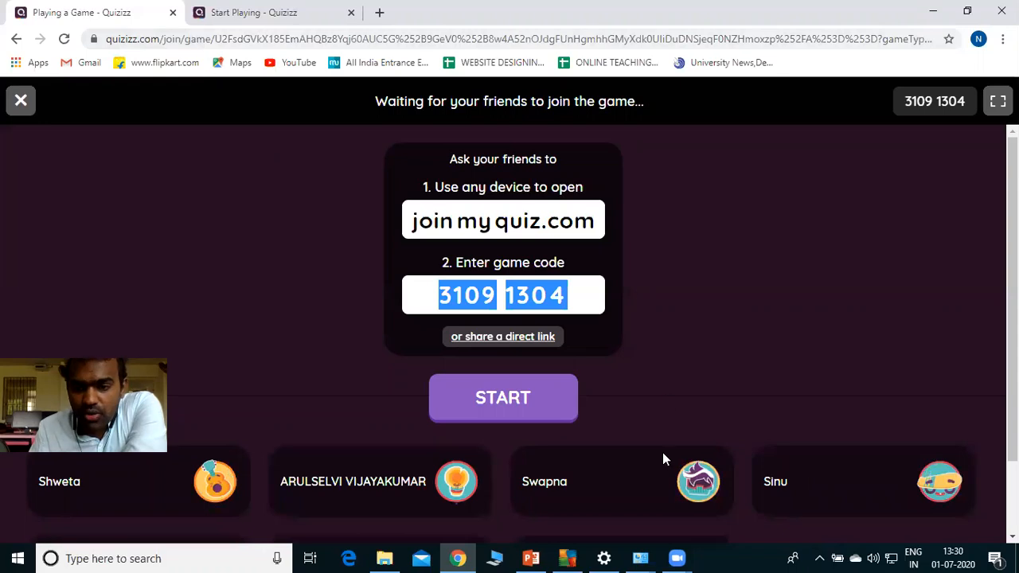
{"action": "left_click", "coordinate": [668, 378]}
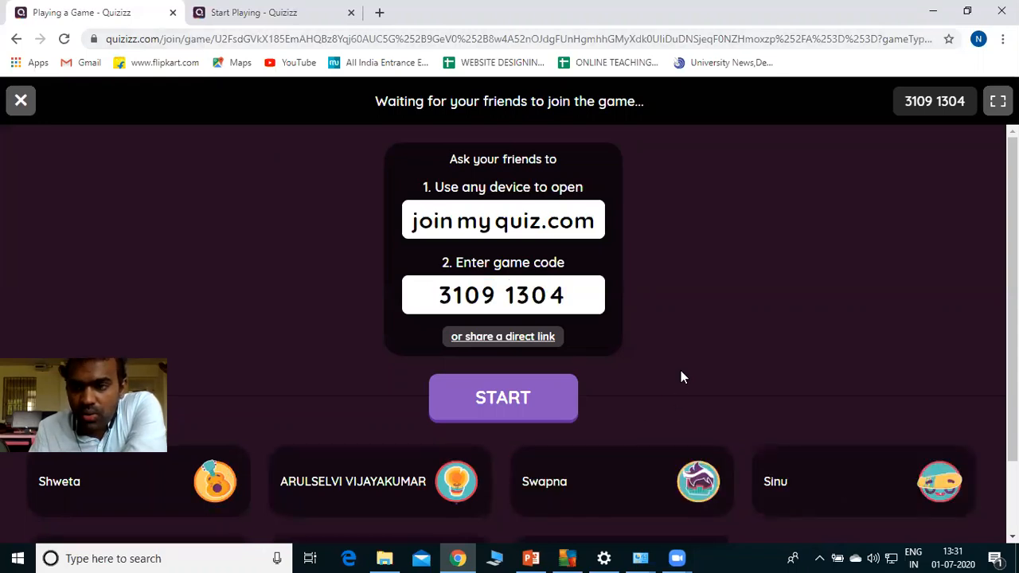
{"action": "scroll", "coordinate": [680, 376], "scroll_direction": "down", "scroll_amount": 1}
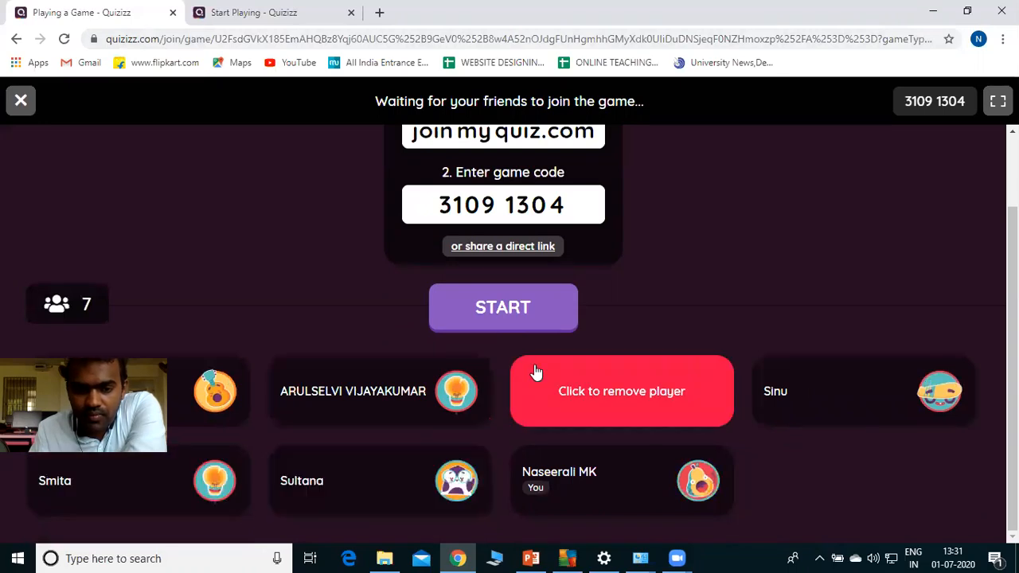
{"action": "left_click", "coordinate": [494, 310]}
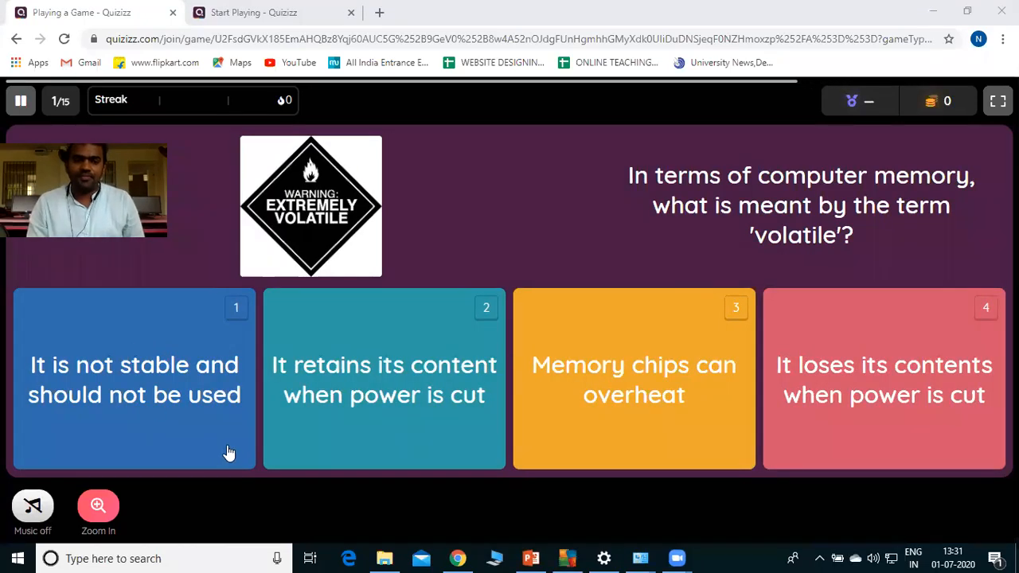
{"action": "left_click", "coordinate": [360, 415]}
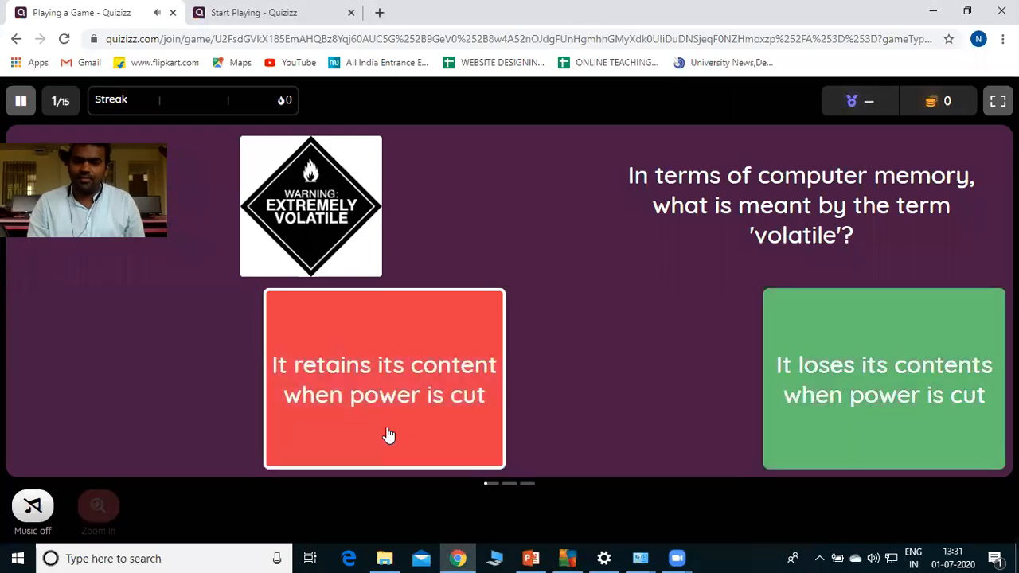
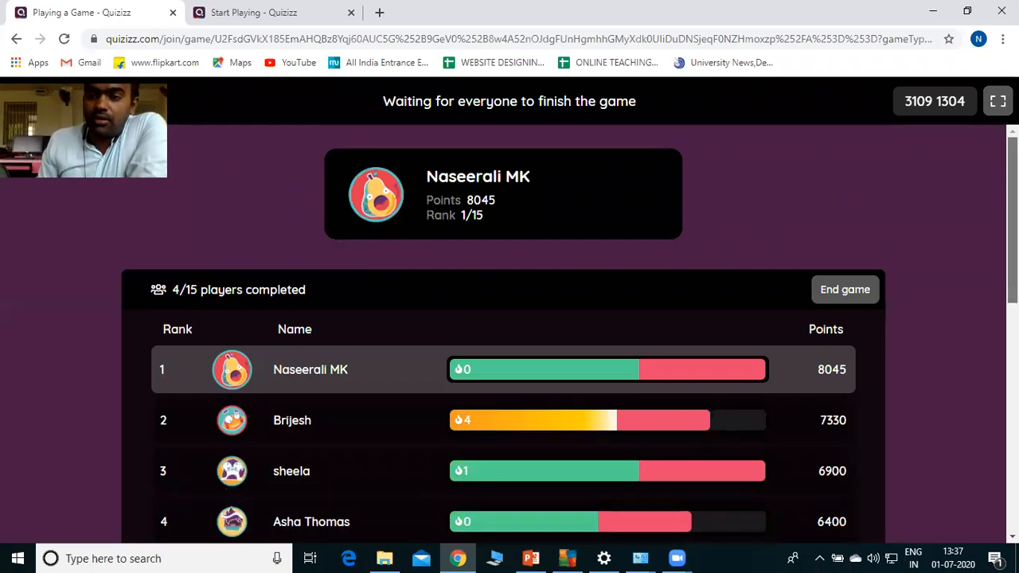
Review all players' rankings and points on the game leaderboard
{"action": "left_click_drag", "start_coordinate": [1013, 239], "coordinate": [1013, 469]}
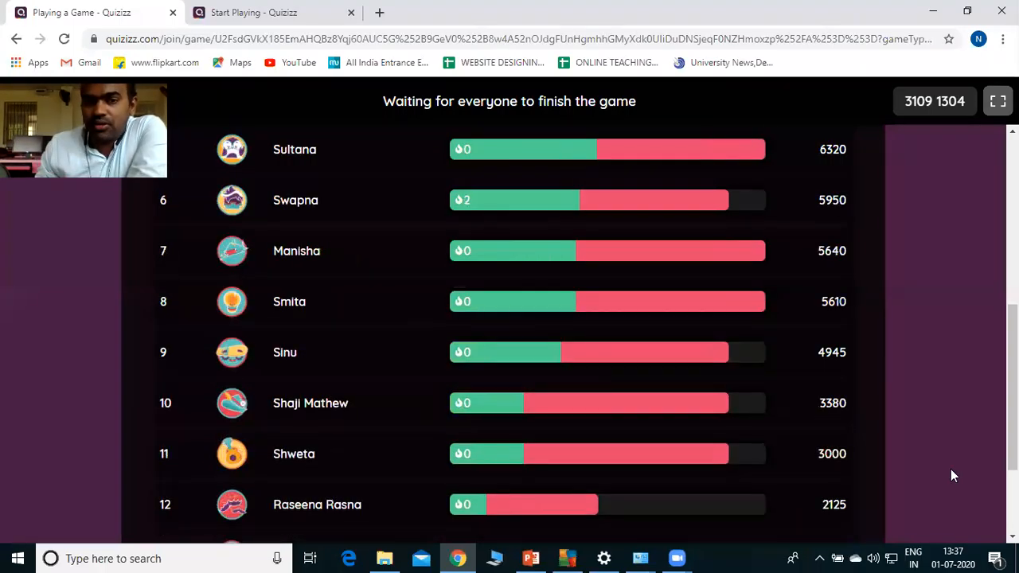
{"action": "scroll", "coordinate": [500, 319], "scroll_direction": "up", "scroll_amount": 10}
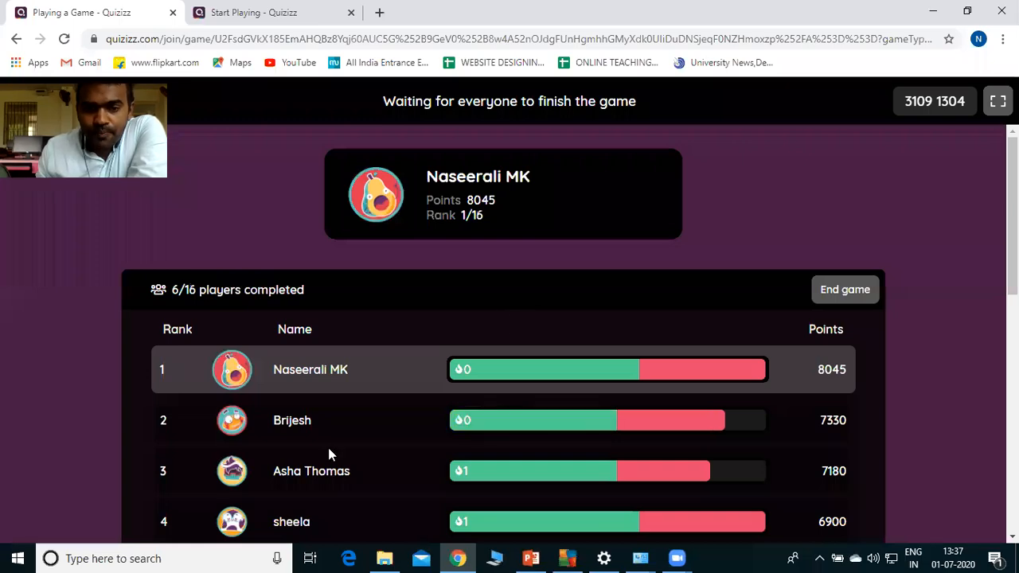
Check the standings of all players on the waiting page and end the challenge game for everyone
{"action": "scroll", "coordinate": [314, 417], "scroll_direction": "down", "scroll_amount": 5}
{"action": "scroll", "coordinate": [315, 418], "scroll_direction": "down", "scroll_amount": 3}
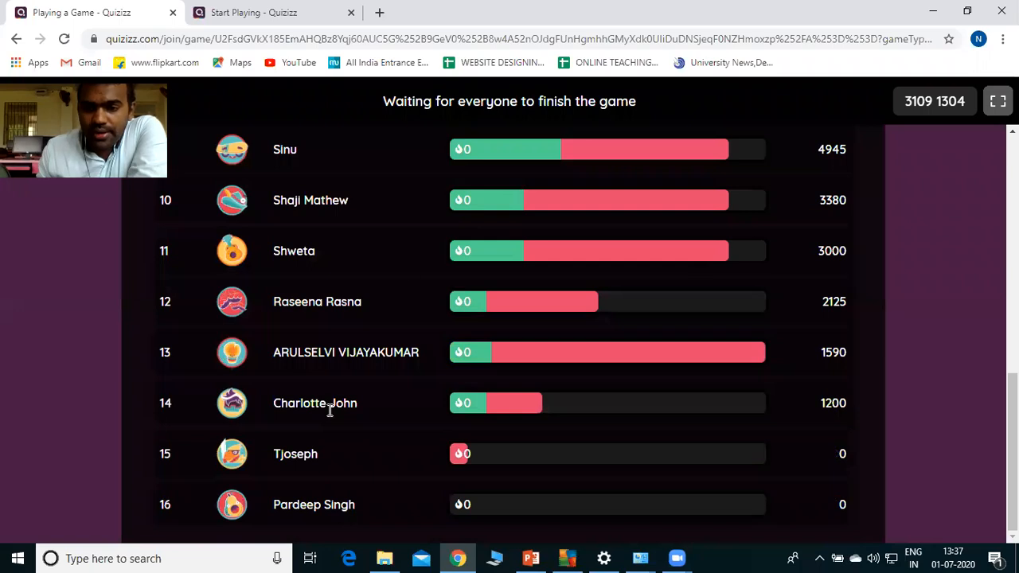
{"action": "scroll", "coordinate": [313, 419], "scroll_direction": "up", "scroll_amount": 8}
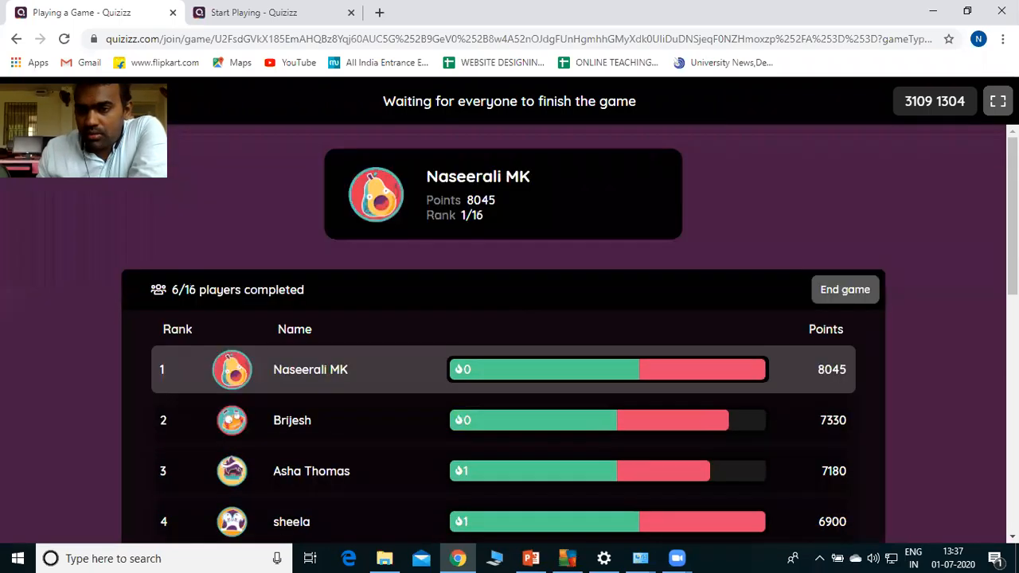
{"action": "left_click", "coordinate": [828, 295]}
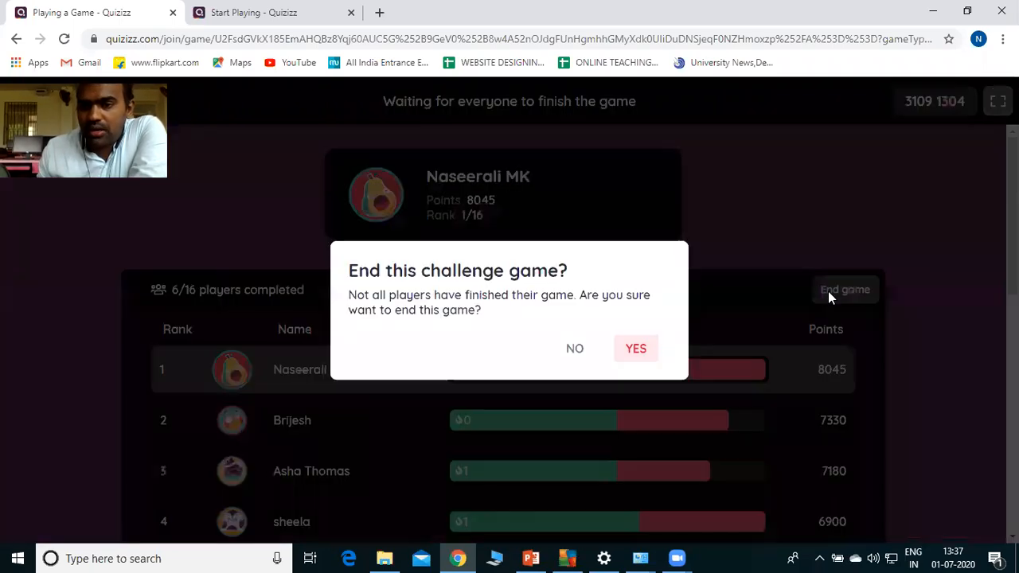
{"action": "left_click", "coordinate": [636, 348]}
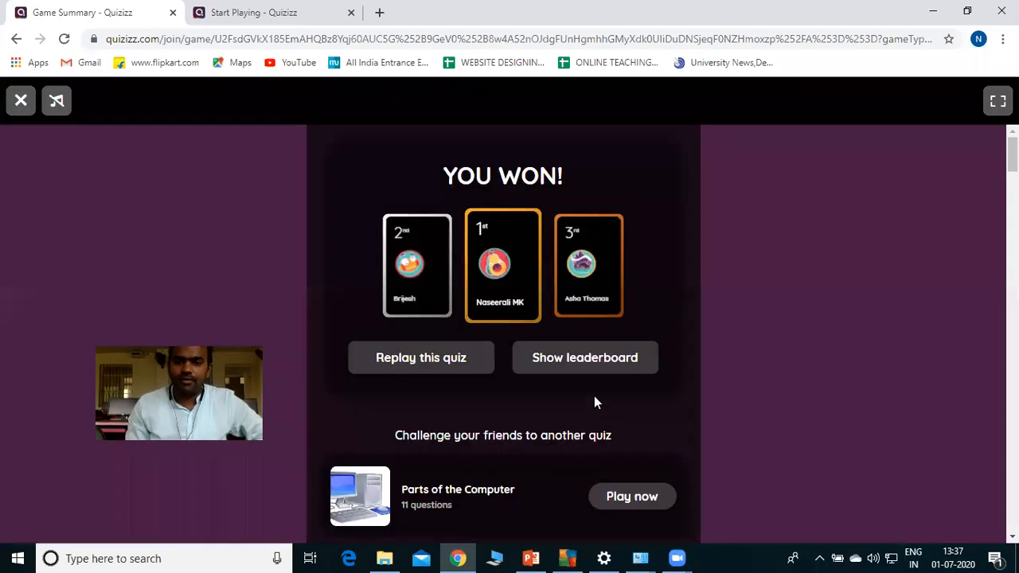
Show the finished game's leaderboard and review every player's final rank and points
{"action": "left_click", "coordinate": [613, 366]}
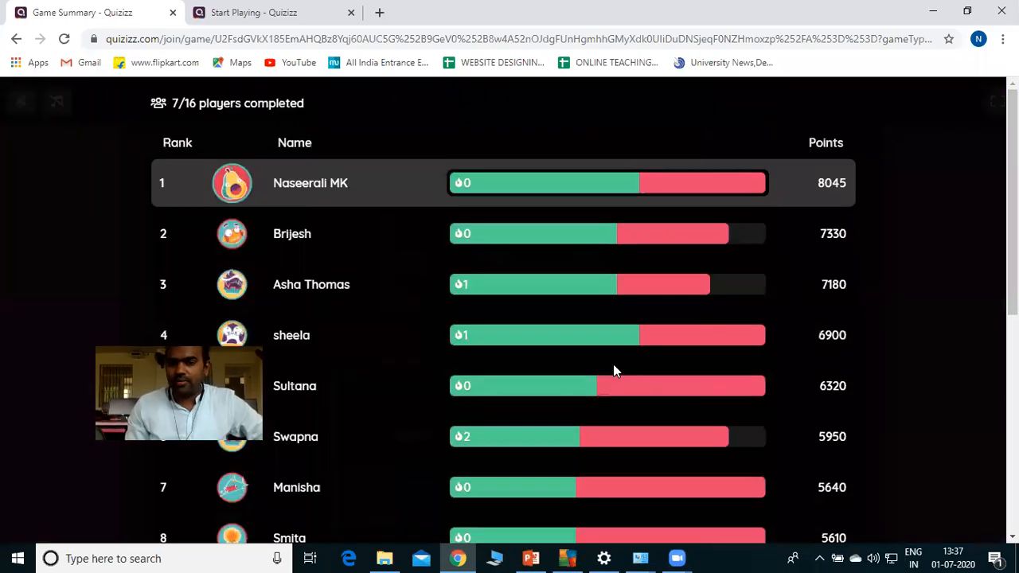
{"action": "scroll", "coordinate": [713, 284], "scroll_direction": "down", "scroll_amount": 5}
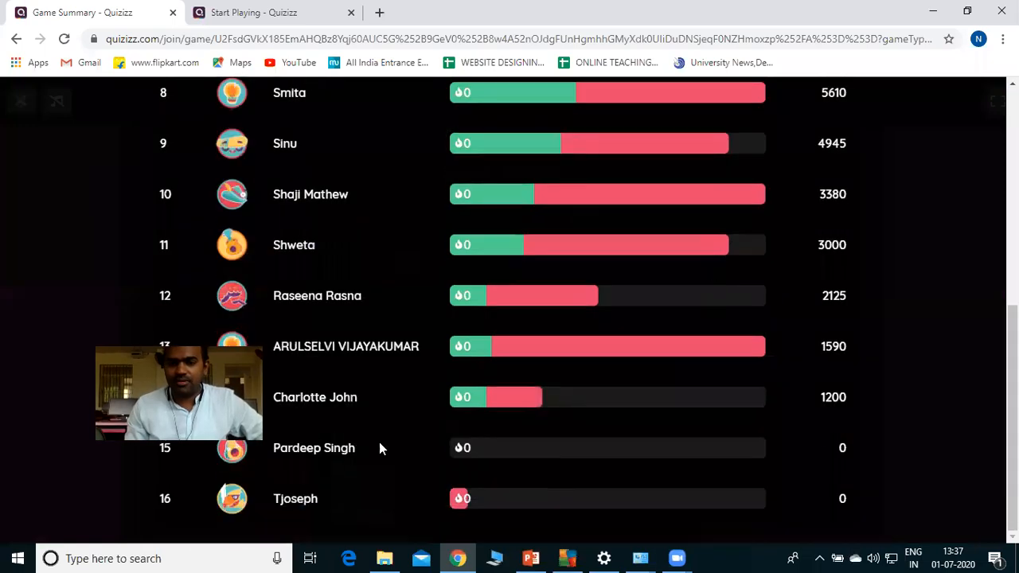
{"action": "scroll", "coordinate": [317, 327], "scroll_direction": "up", "scroll_amount": 6}
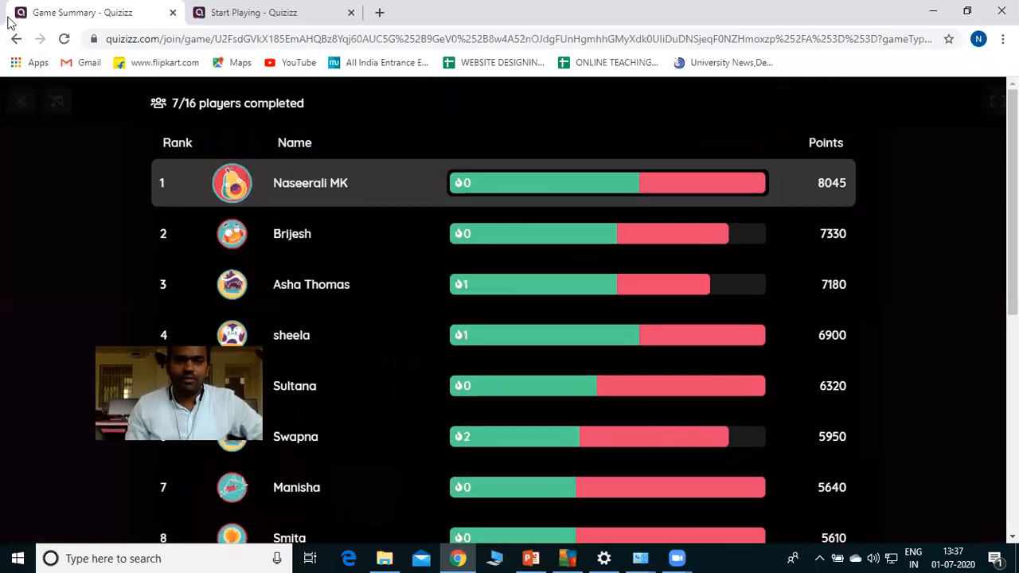
{"action": "left_click", "coordinate": [236, 10]}
{"action": "left_click", "coordinate": [143, 7]}
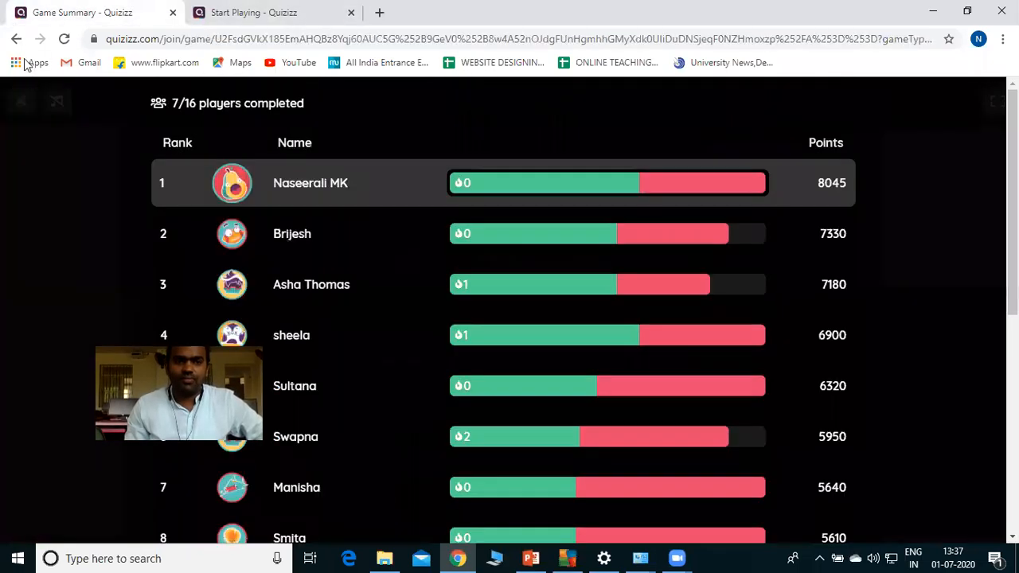
{"action": "scroll", "coordinate": [824, 478], "scroll_direction": "down", "scroll_amount": 5}
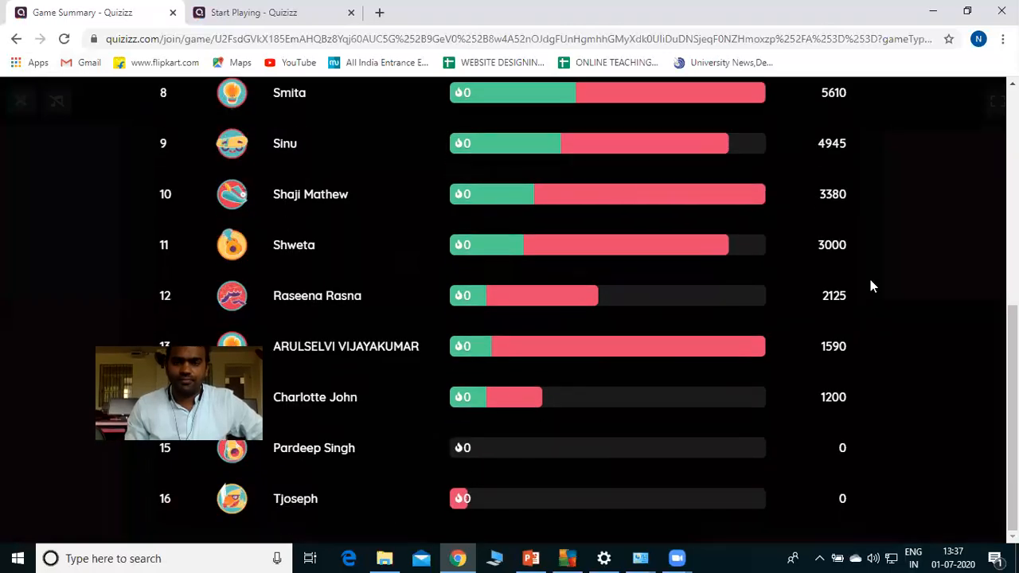
Return to the join page, relaunch the 15-question computer quiz from Recent Activity and pause it
{"action": "left_click", "coordinate": [17, 40]}
{"action": "left_click", "coordinate": [17, 40]}
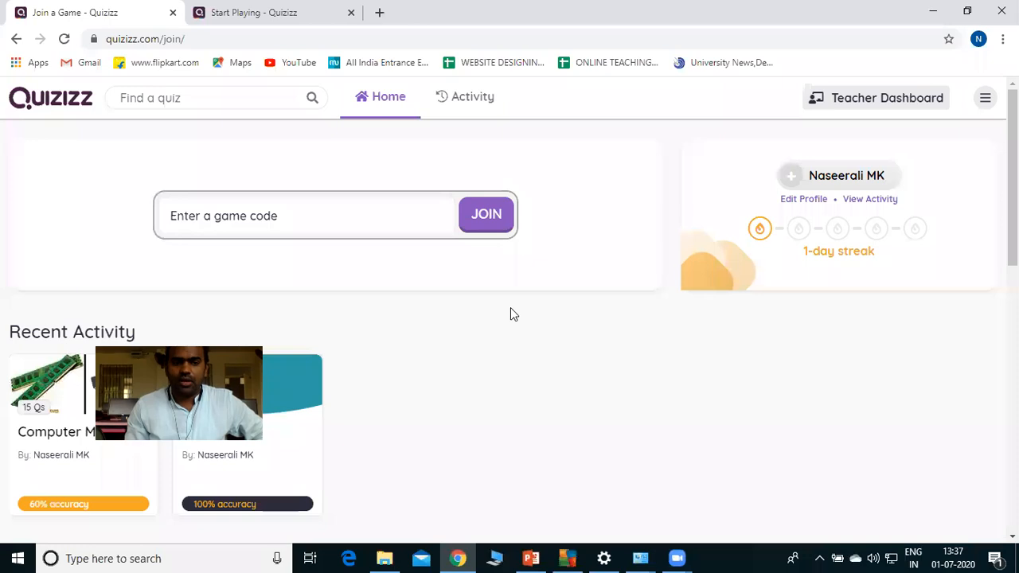
{"action": "left_click", "coordinate": [121, 470]}
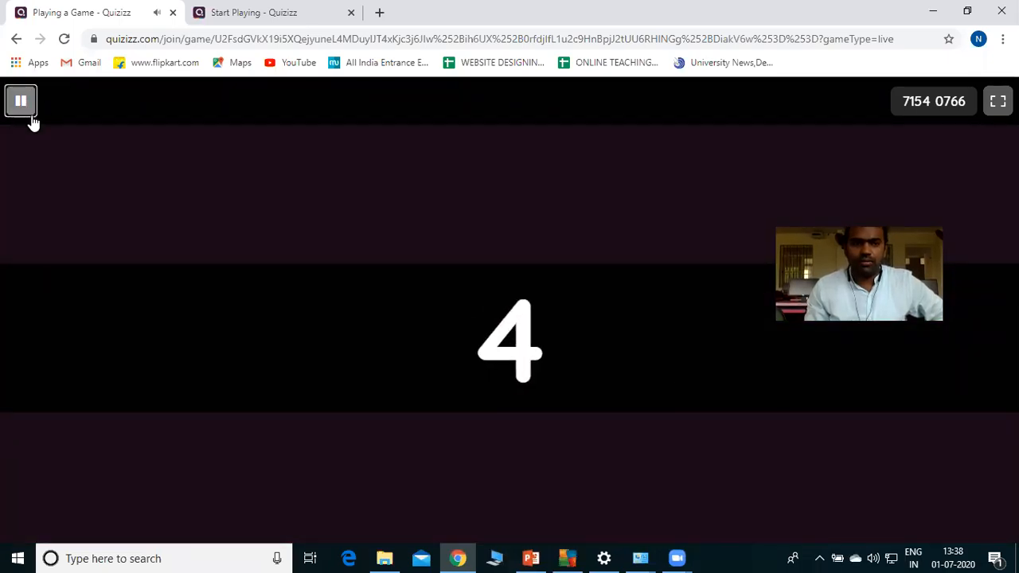
{"action": "left_click", "coordinate": [24, 107]}
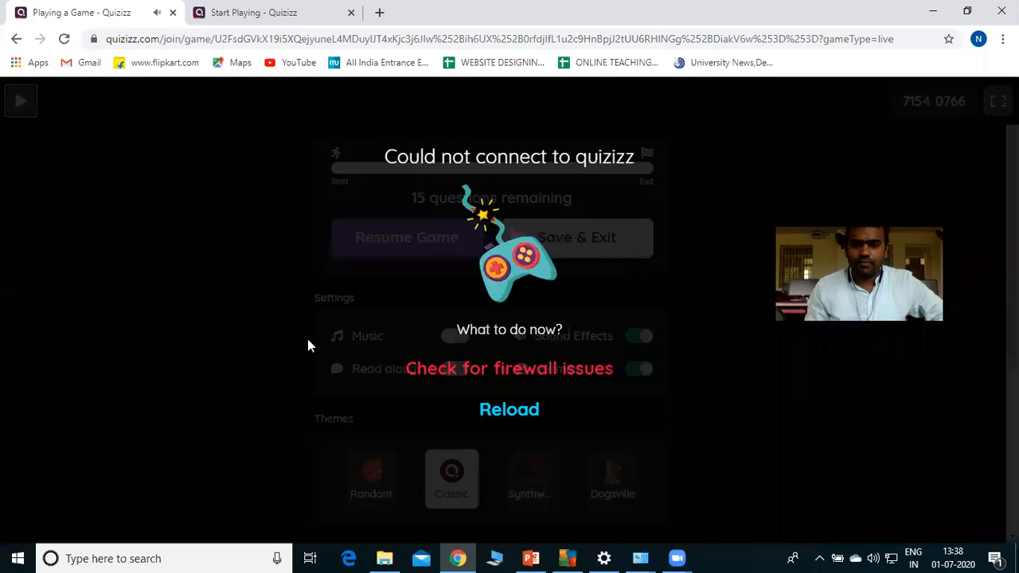
Open the firewall check and try loading the game tab with its address shortened to quizizz.com/Type=live
{"action": "left_click", "coordinate": [501, 384]}
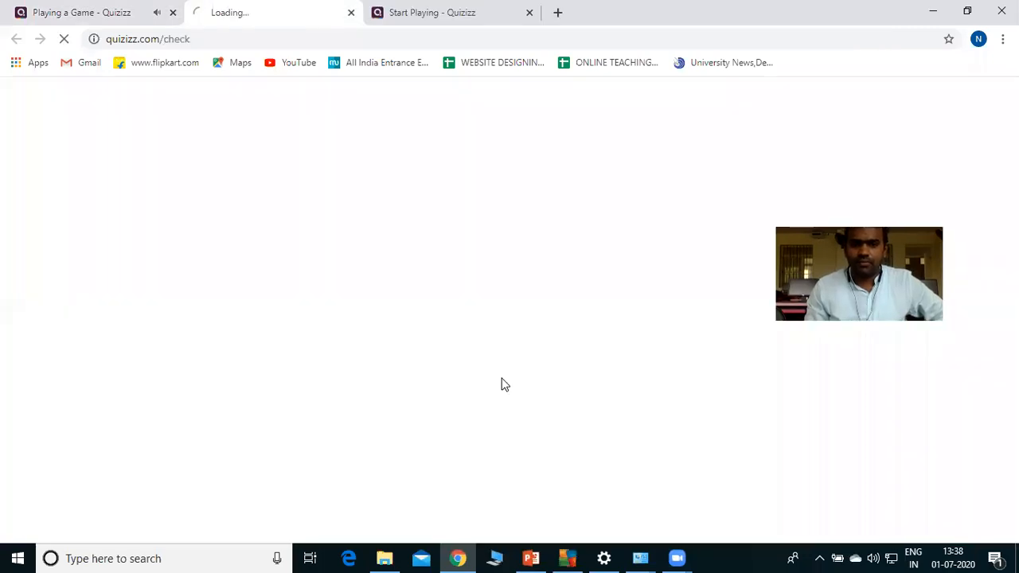
{"action": "left_click", "coordinate": [125, 10]}
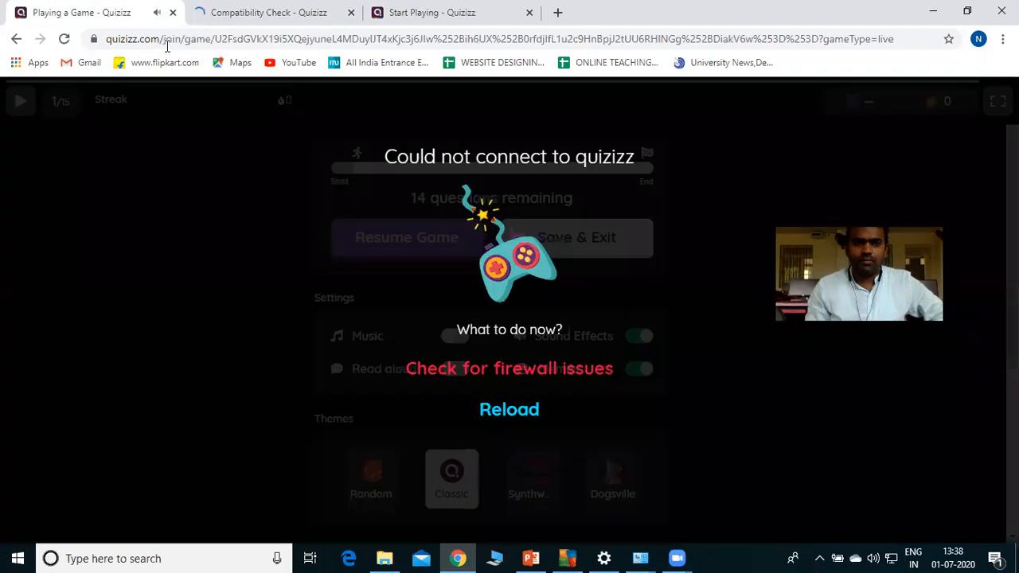
{"action": "double_click", "coordinate": [167, 46]}
{"action": "key", "text": "BackSpace"}
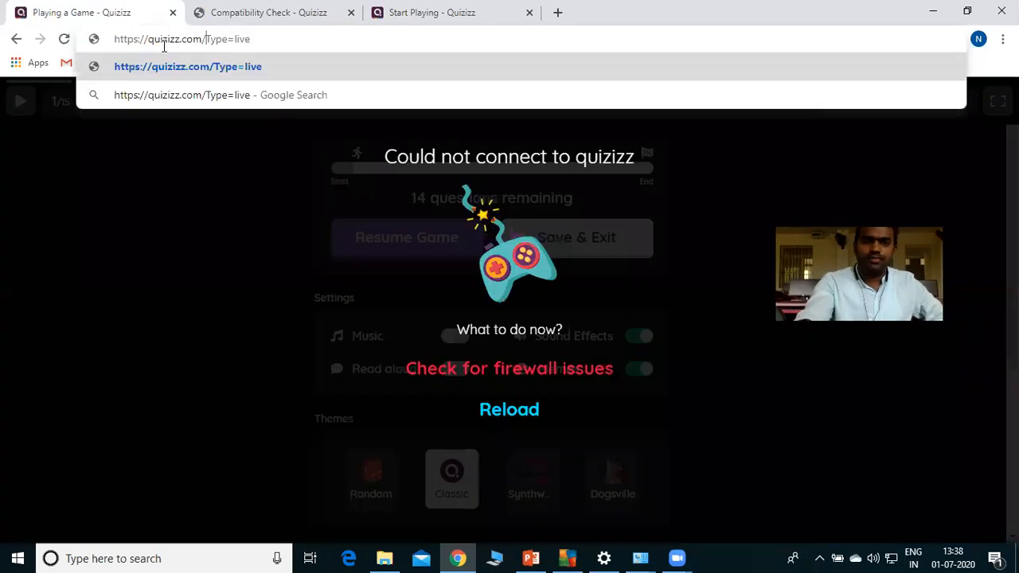
{"action": "key", "text": "Return"}
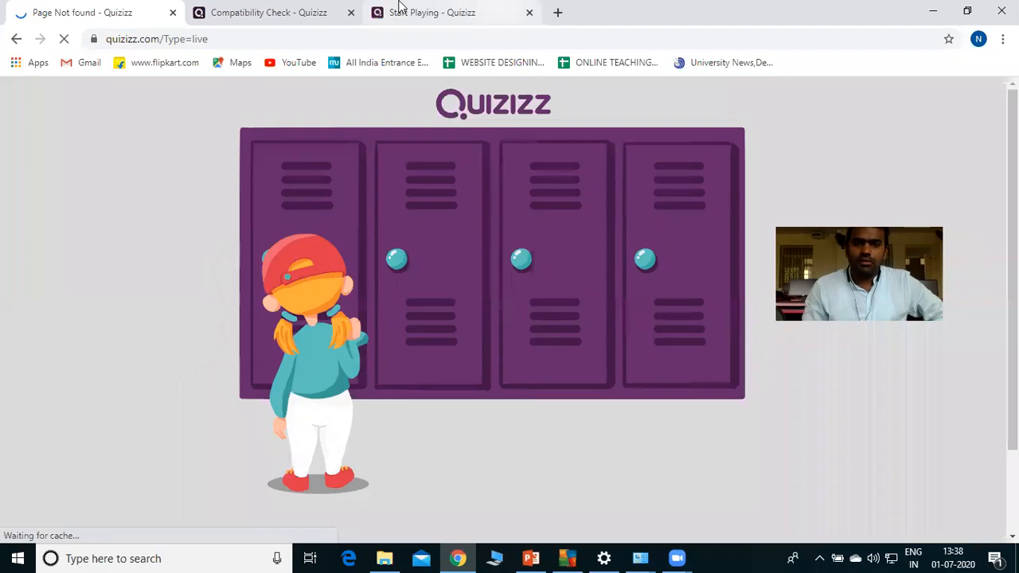
Load quizizz.com in the first tab and close the Compatibility Check and Start Playing tabs
{"action": "left_click_drag", "start_coordinate": [166, 40], "coordinate": [257, 43]}
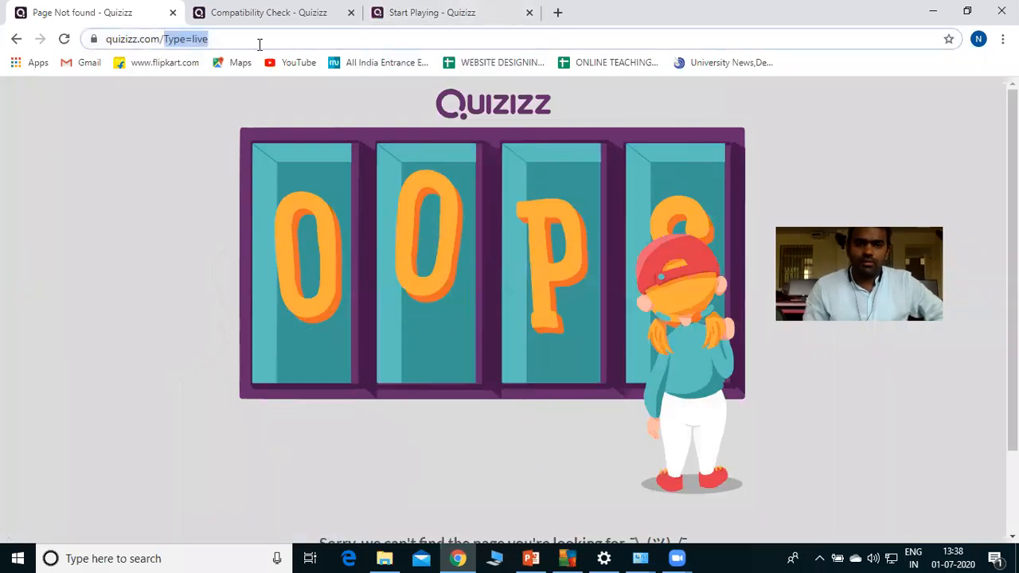
{"action": "key", "text": "BackSpace"}
{"action": "key", "text": "Return"}
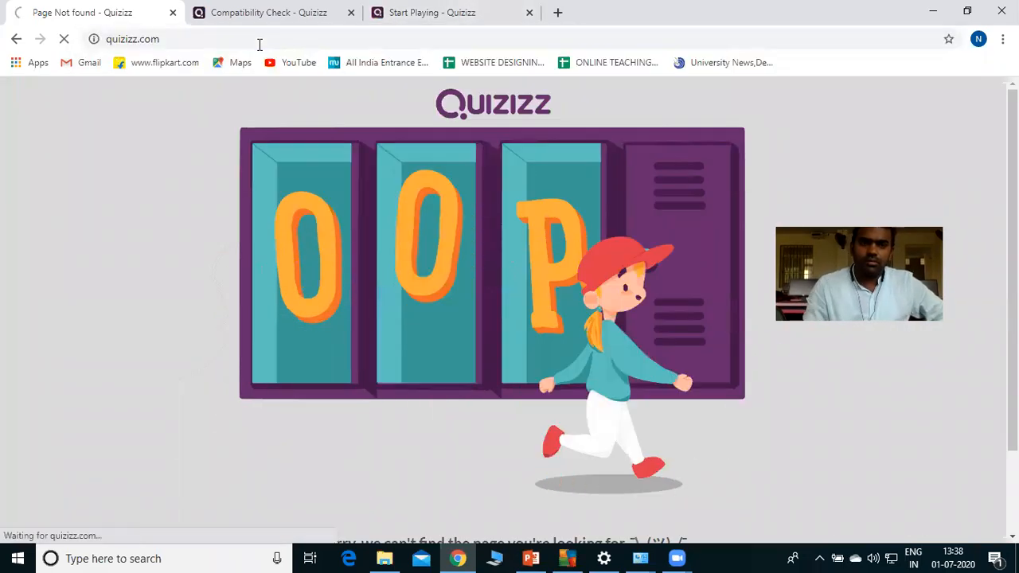
{"action": "left_click", "coordinate": [318, 16]}
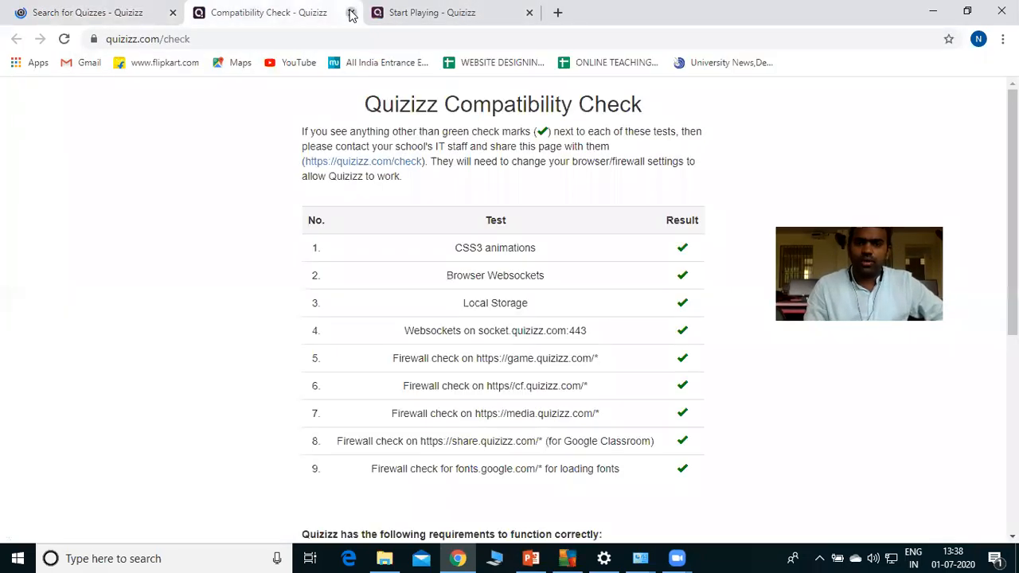
{"action": "left_click", "coordinate": [350, 13]}
{"action": "left_click", "coordinate": [350, 13]}
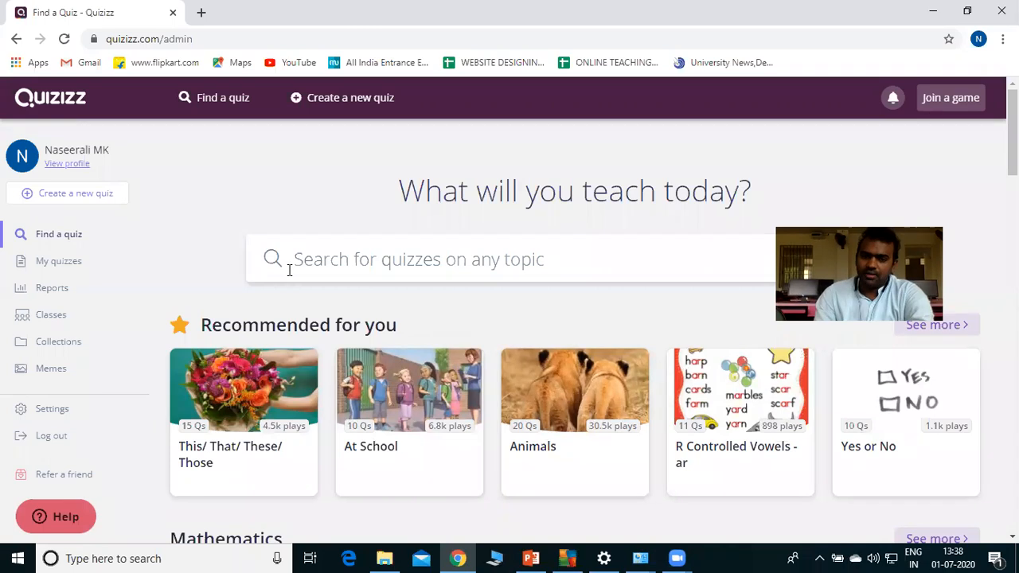
Browse the suggested quizzes by subject and open the list of own quizzes
{"action": "scroll", "coordinate": [325, 391], "scroll_direction": "down", "scroll_amount": 3}
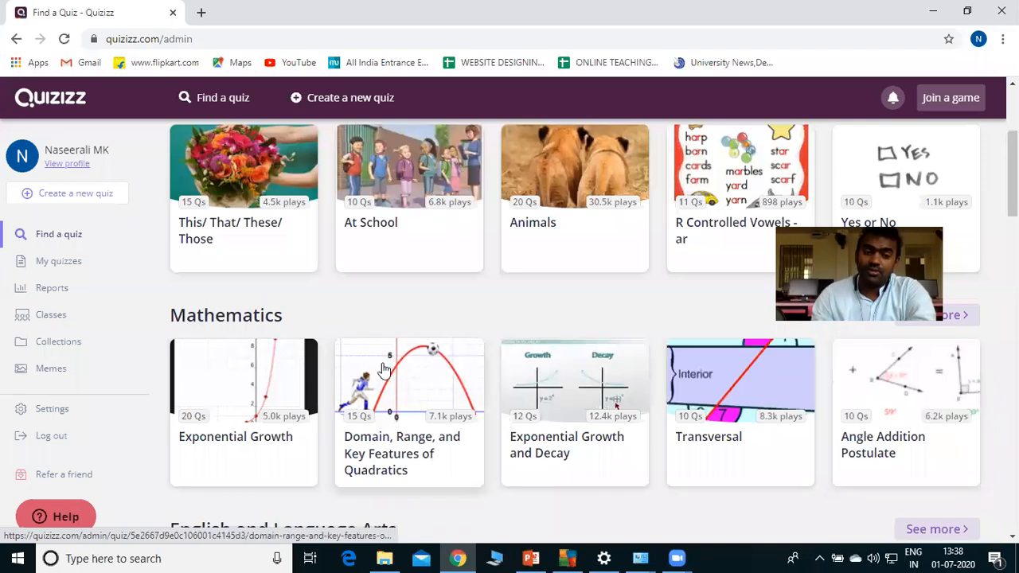
{"action": "scroll", "coordinate": [386, 372], "scroll_direction": "down", "scroll_amount": 13}
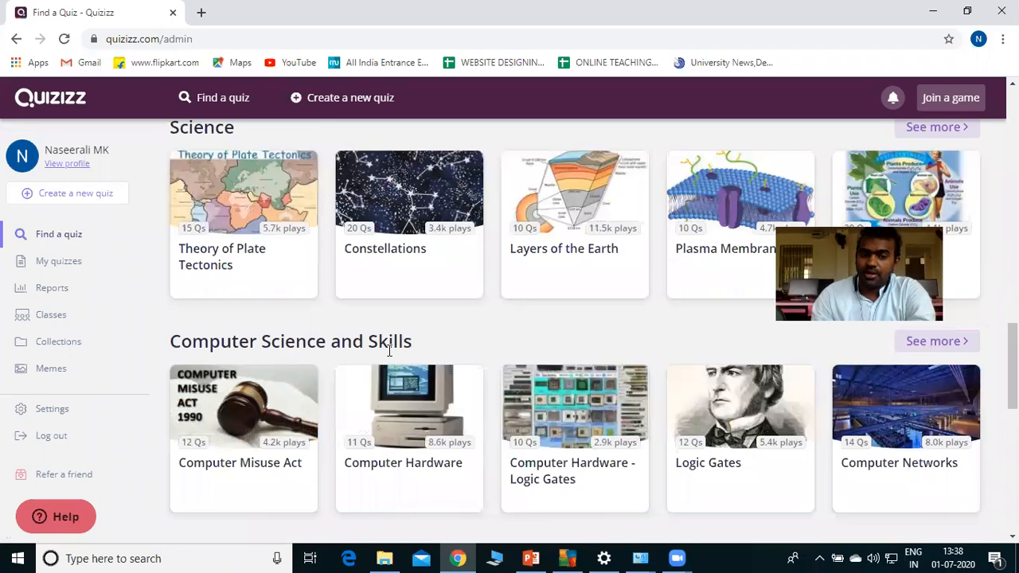
{"action": "scroll", "coordinate": [91, 321], "scroll_direction": "up", "scroll_amount": 10}
{"action": "left_click", "coordinate": [65, 268]}
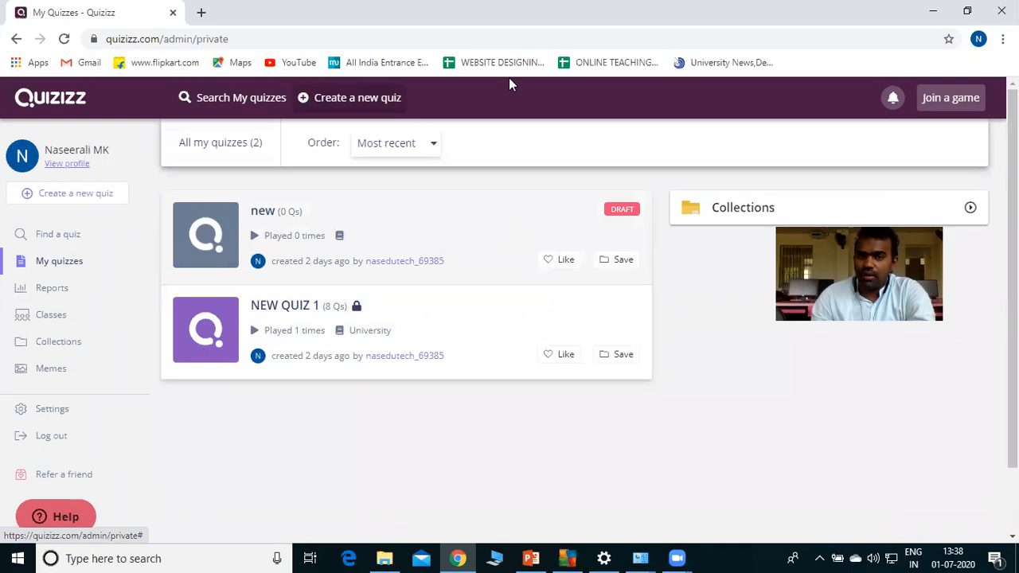
Start creating a new quiz and name it WORKSHOP DEMO
{"action": "left_click_drag", "start_coordinate": [294, 76], "coordinate": [433, 127]}
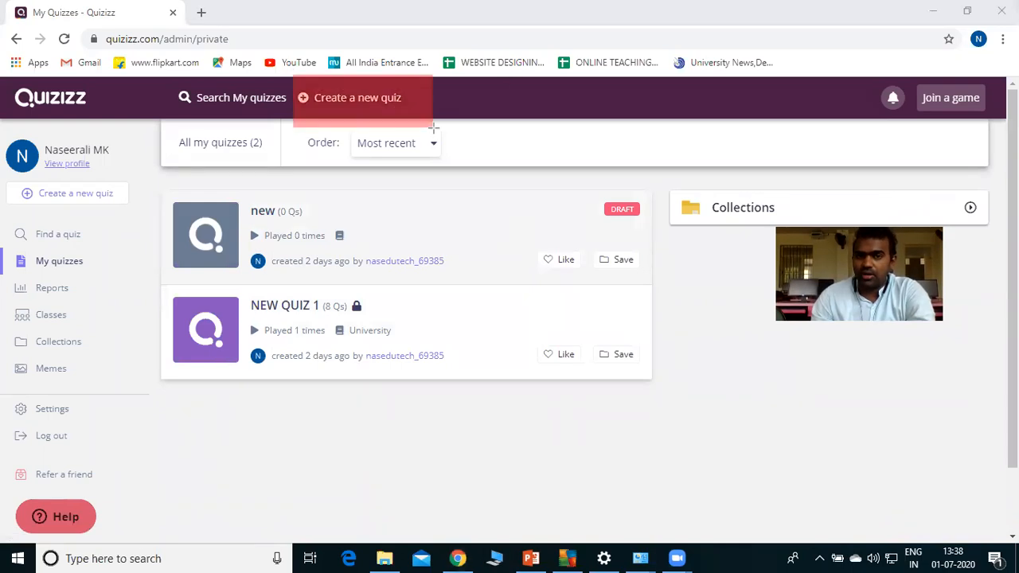
{"action": "left_click", "coordinate": [362, 95]}
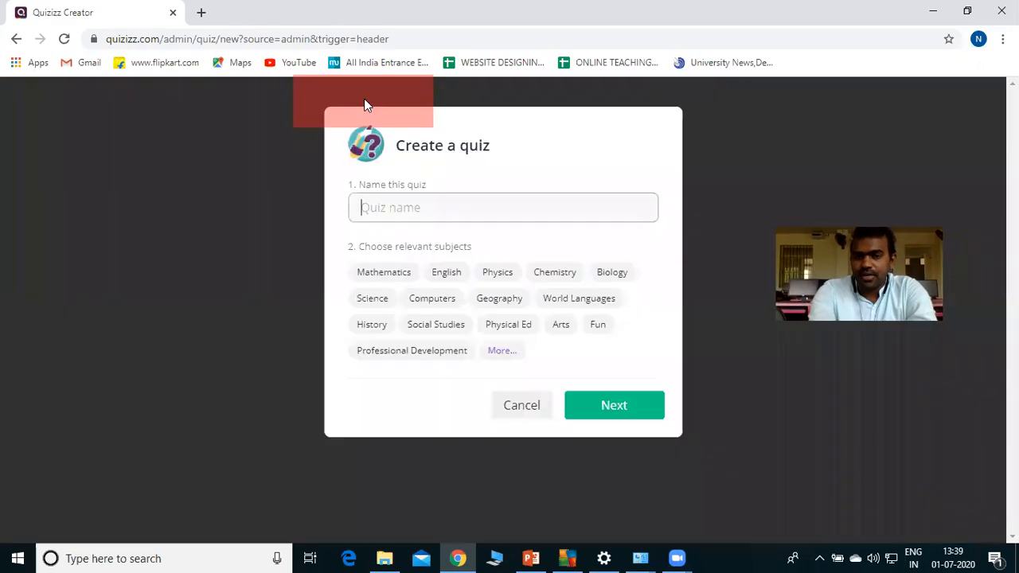
{"action": "type", "text": "WORKSH"}
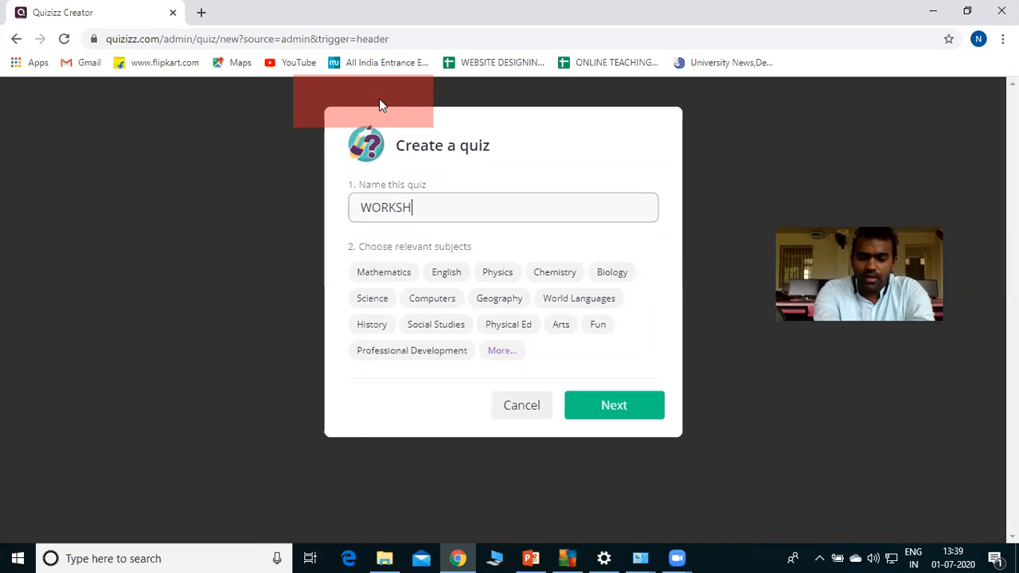
{"action": "type", "text": "OP DE"}
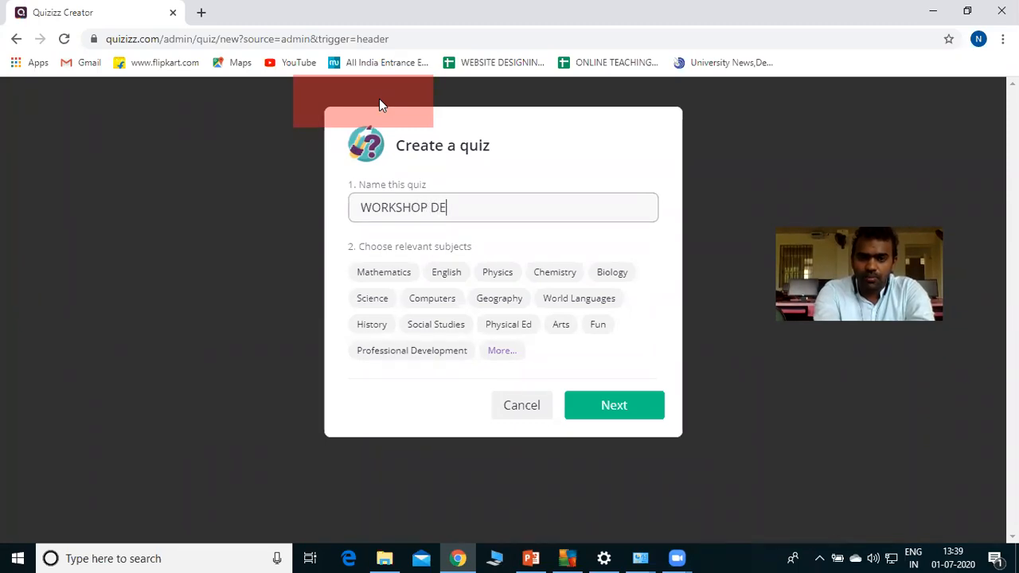
{"action": "type", "text": "MO"}
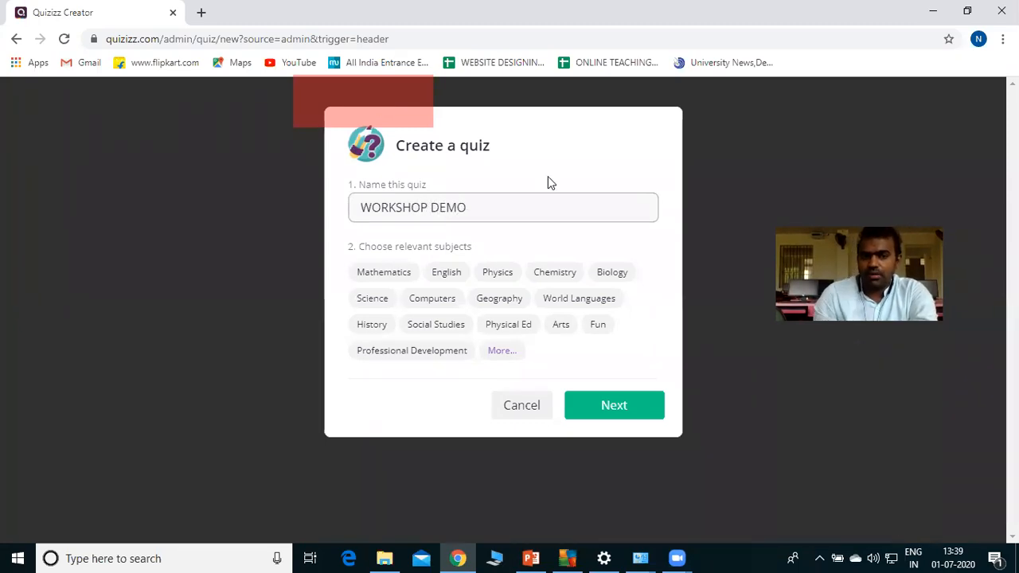
Choose English as the relevant subject for the new quiz
{"action": "left_click", "coordinate": [432, 298]}
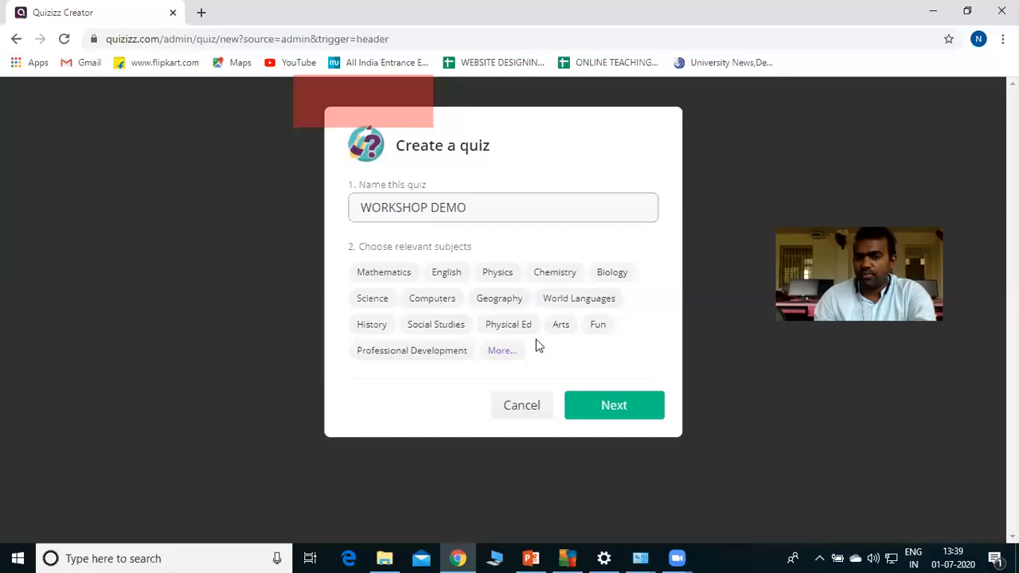
{"action": "left_click", "coordinate": [594, 406]}
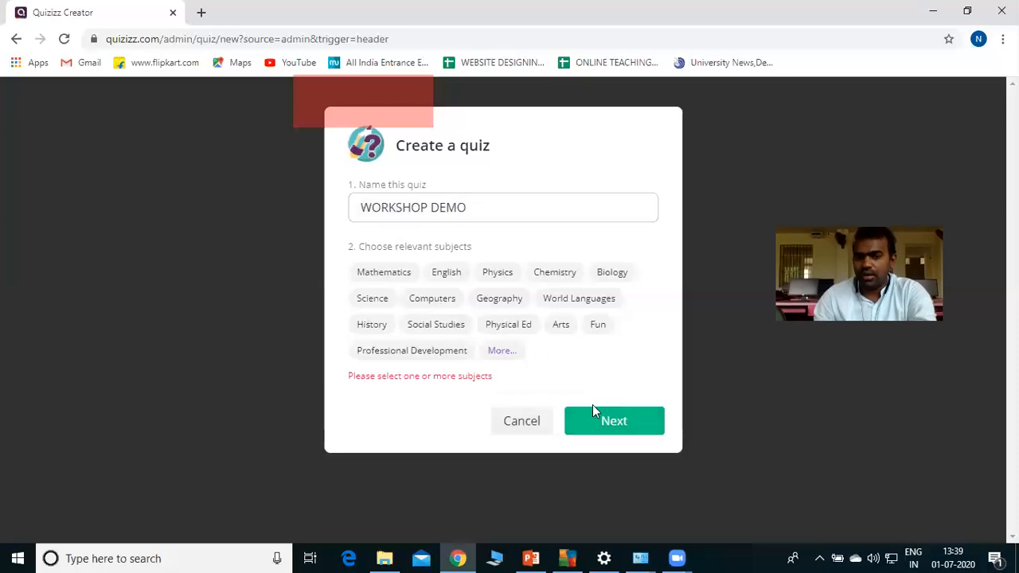
{"action": "left_click", "coordinate": [389, 276]}
{"action": "left_click", "coordinate": [444, 273]}
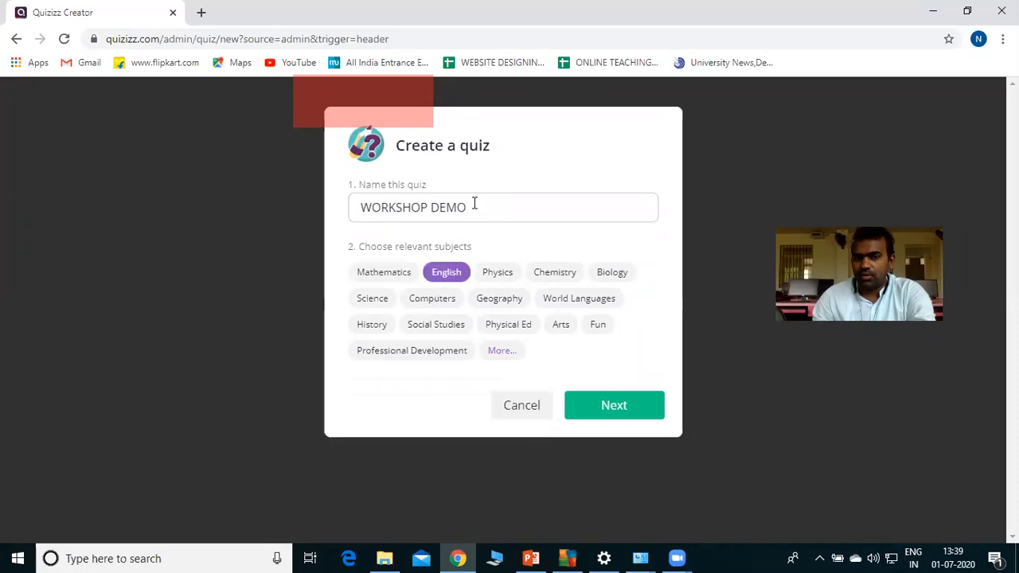
Rename the quiz as ENGLISH GRAMMAR and continue to the quiz editor
{"action": "left_click_drag", "start_coordinate": [486, 212], "coordinate": [170, 248]}
{"action": "type", "text": "EN"}
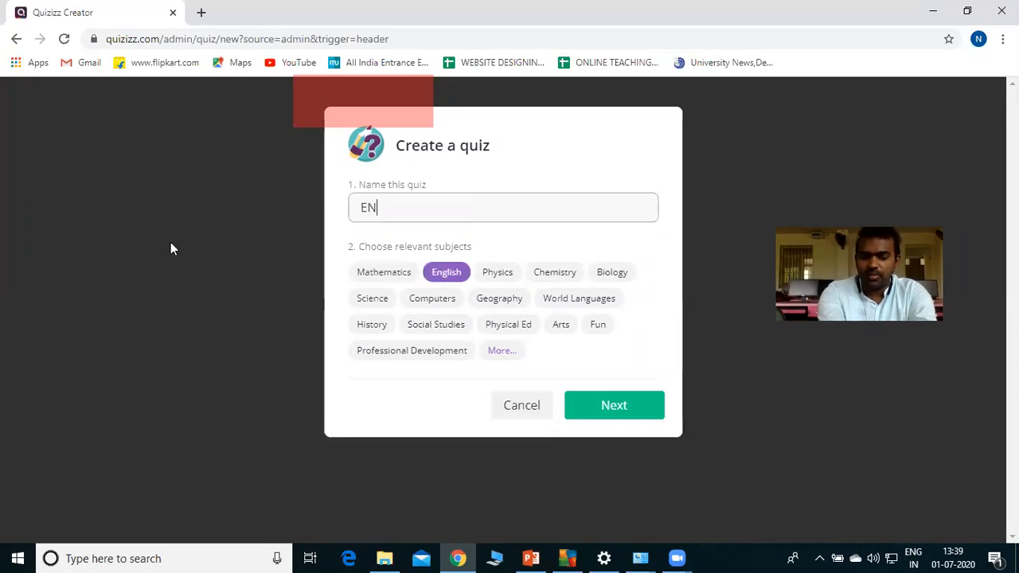
{"action": "type", "text": "GLISH GR"}
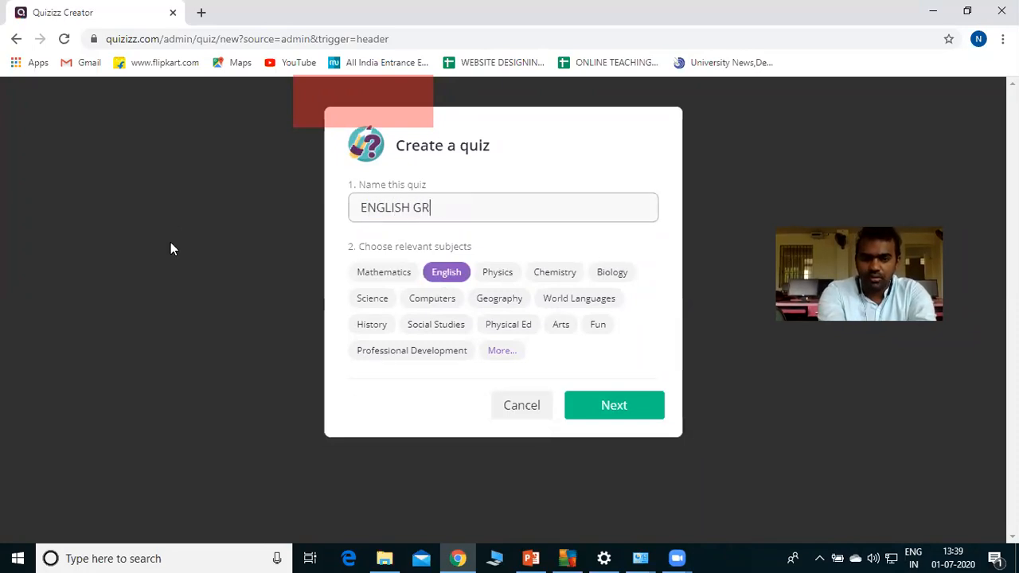
{"action": "type", "text": "AMMER"}
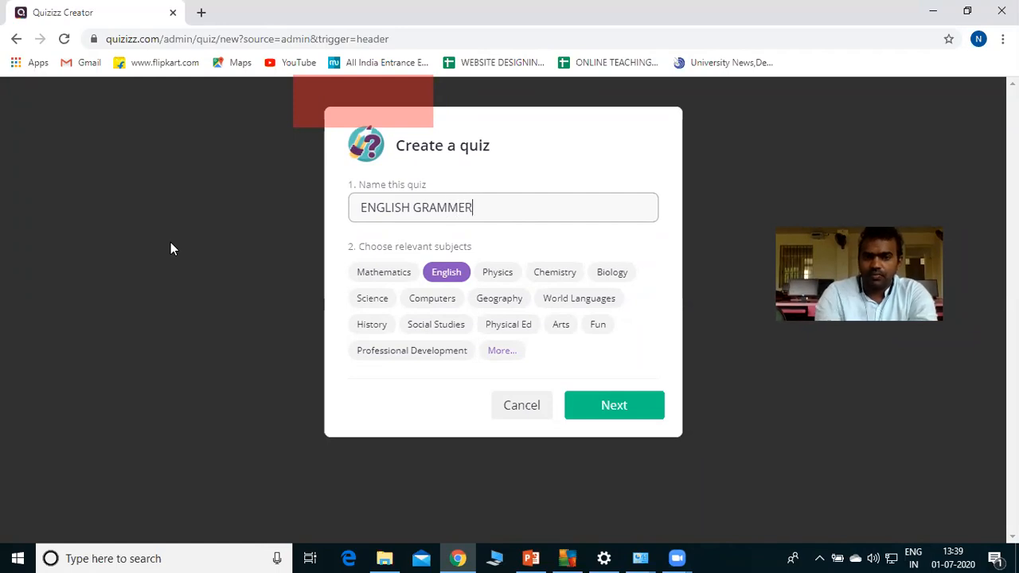
{"action": "key", "text": "BackSpace"}
{"action": "type", "text": "AR"}
{"action": "left_click", "coordinate": [591, 407]}
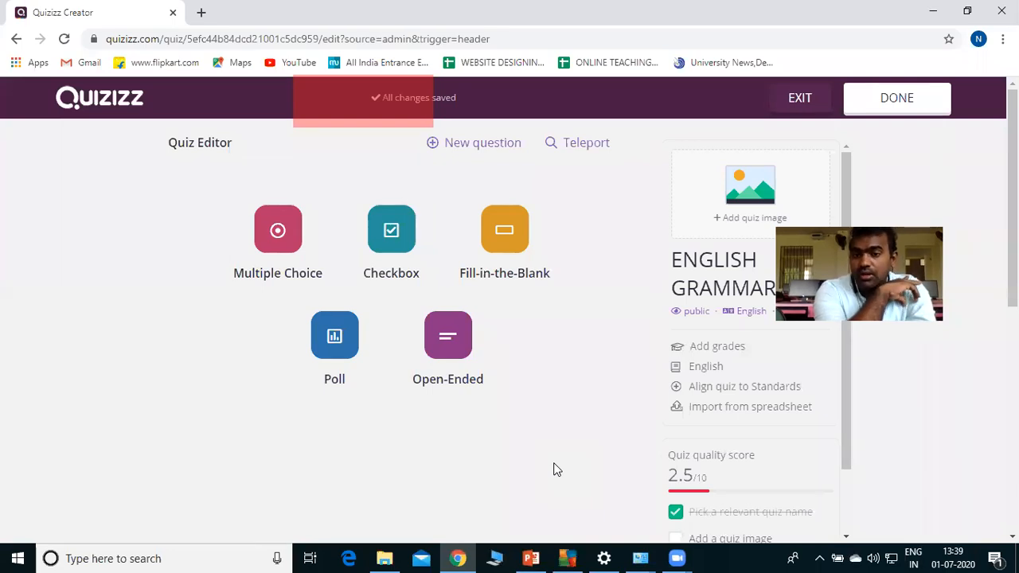
Add a multiple-choice question with the text "He _____ not eat biriyani."
{"action": "left_click", "coordinate": [271, 242]}
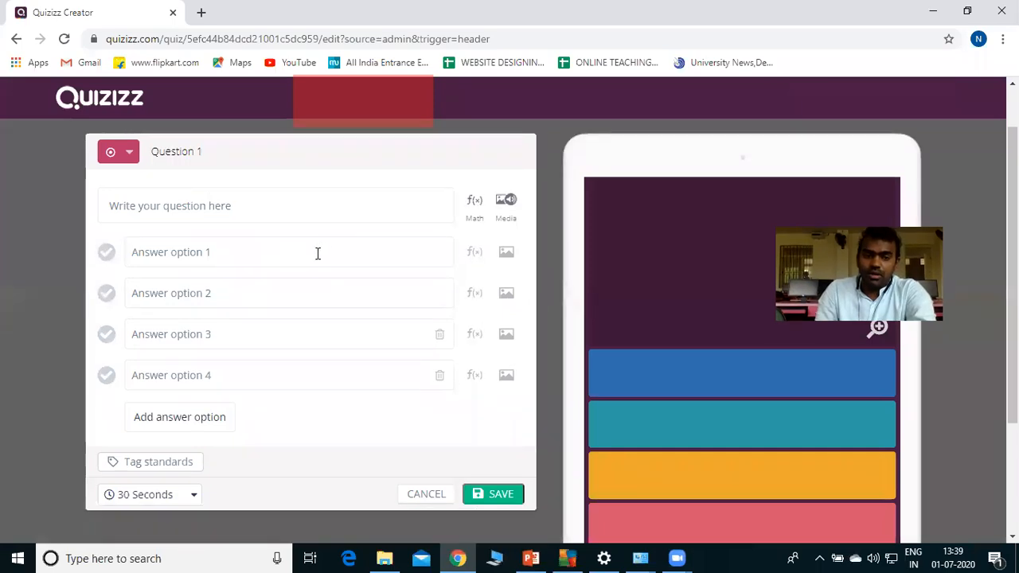
{"action": "left_click", "coordinate": [254, 215]}
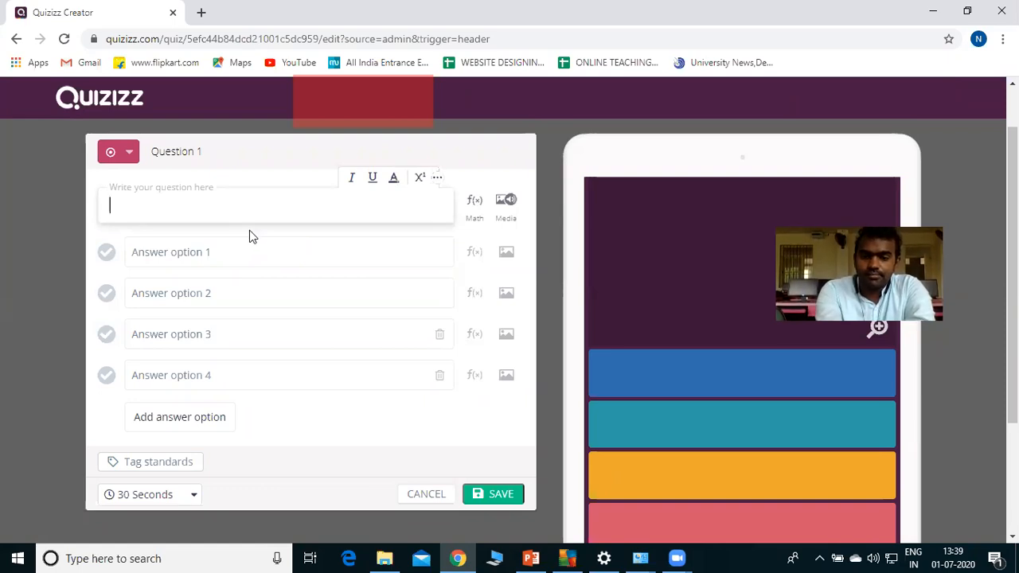
{"action": "type", "text": "He "}
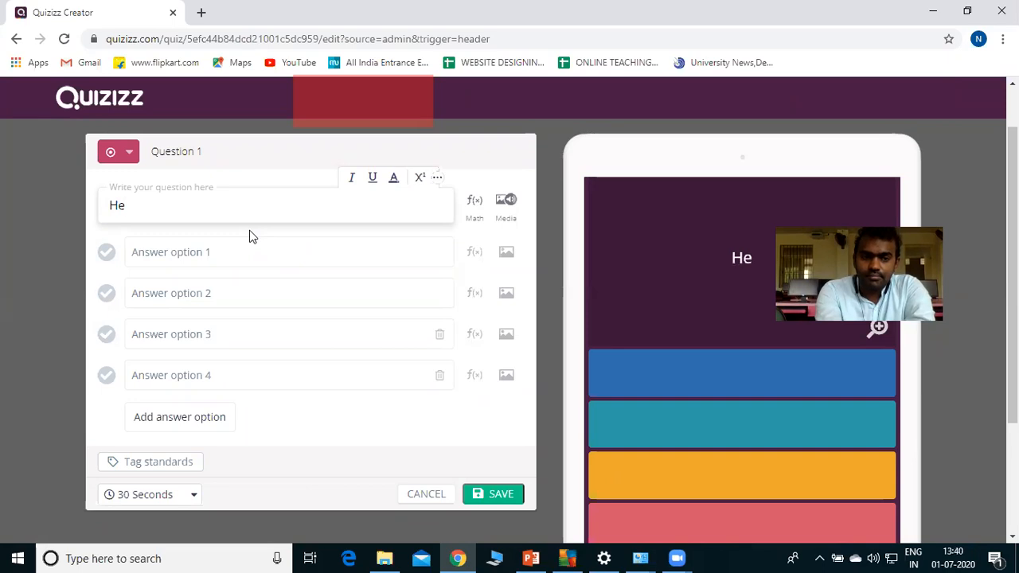
{"action": "type", "text": "_____ not"}
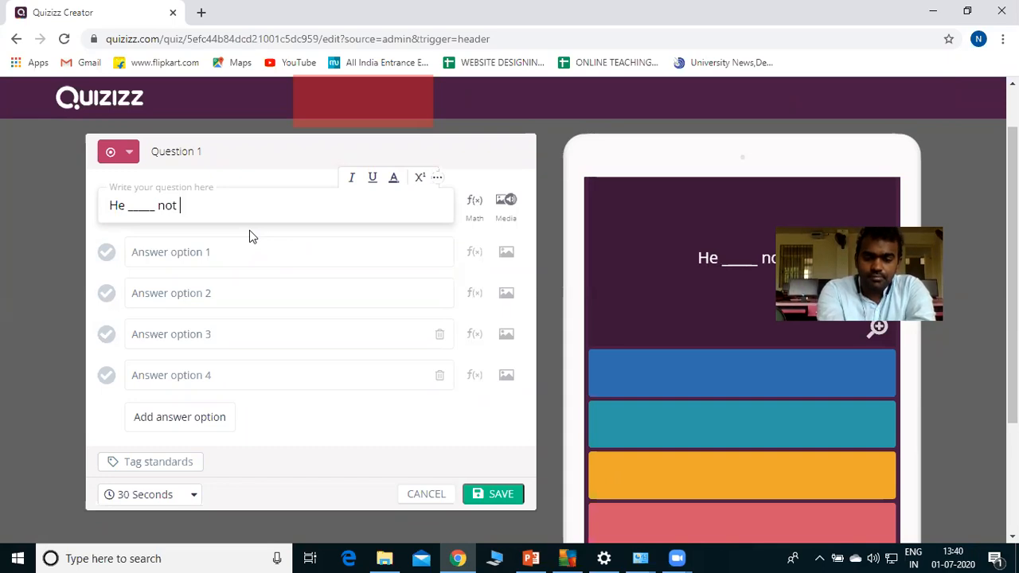
{"action": "type", "text": "eat bi"}
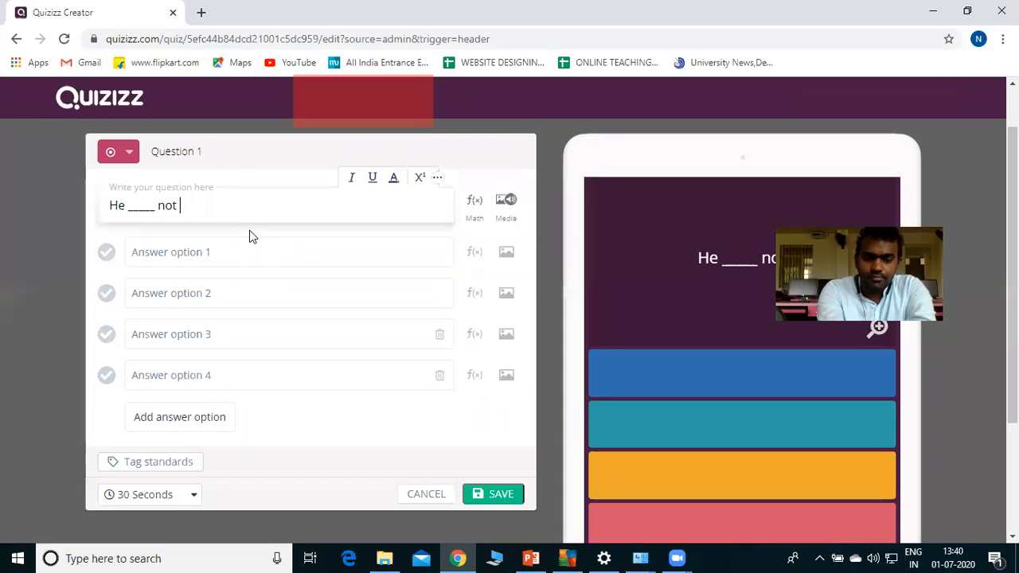
{"action": "type", "text": "riyani"}
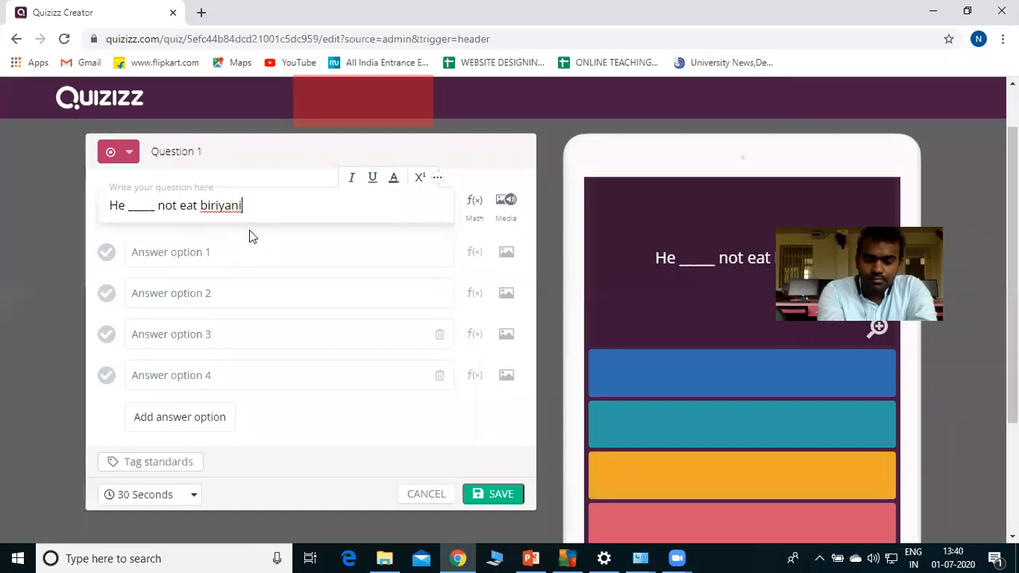
{"action": "type", "text": "."}
Fill in the four answer options of question 1 as do, does, dont and doesnt
{"action": "left_click", "coordinate": [226, 258]}
{"action": "type", "text": "do"}
{"action": "key", "text": "Tab"}
{"action": "type", "text": "does"}
{"action": "key", "text": "Tab"}
{"action": "type", "text": "dont"}
{"action": "key", "text": "Tab"}
{"action": "type", "text": "doesnt"}
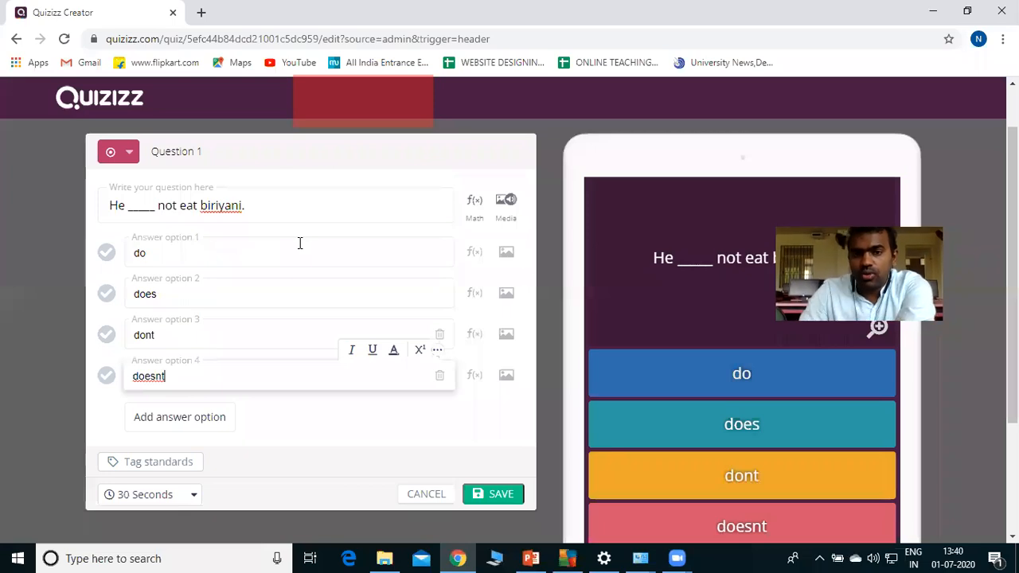
Examine the Advanced and Basic symbols in the question's Equation Editor, then close it without inserting anything
{"action": "left_click", "coordinate": [475, 202]}
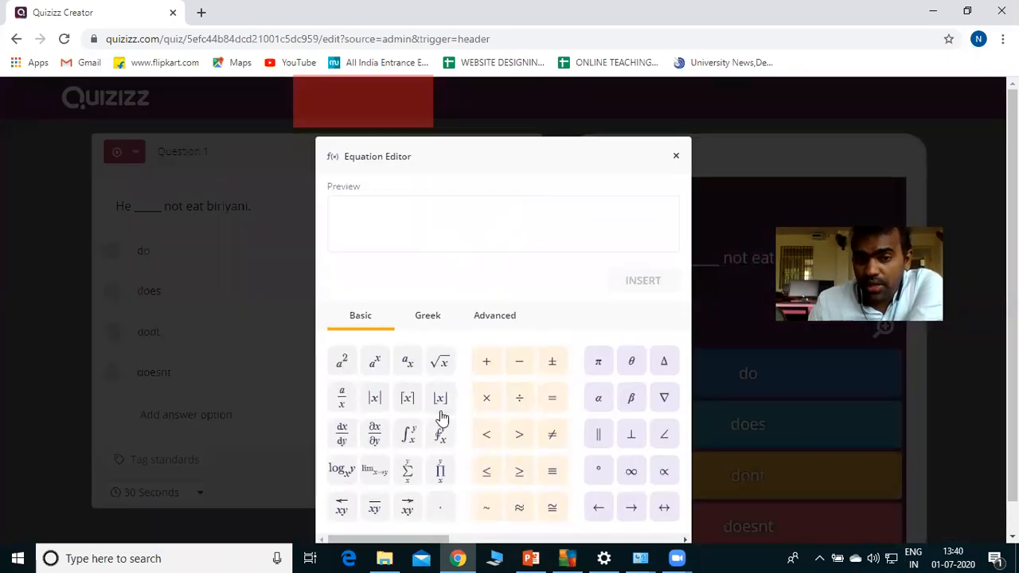
{"action": "left_click", "coordinate": [503, 323]}
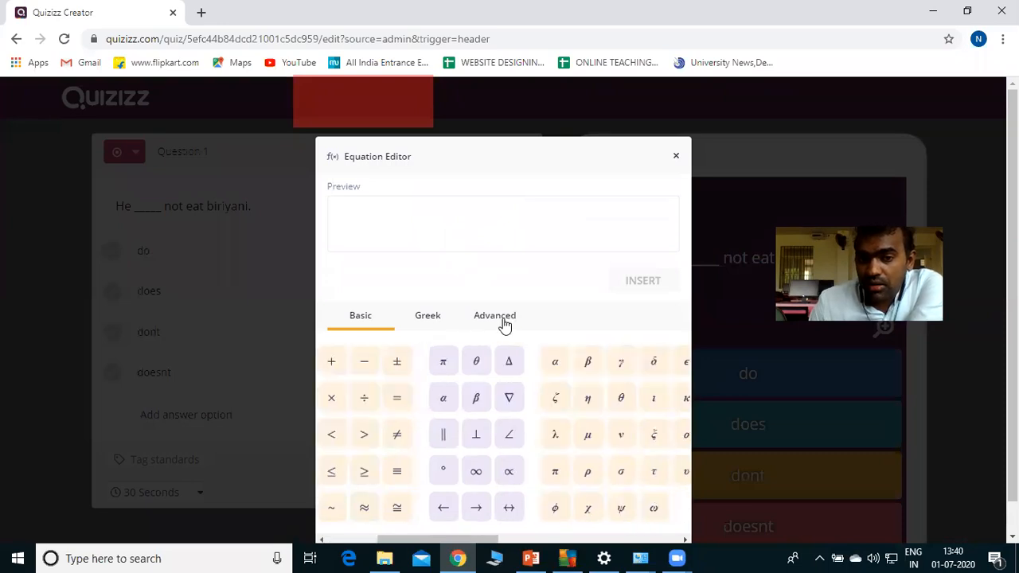
{"action": "left_click", "coordinate": [358, 320]}
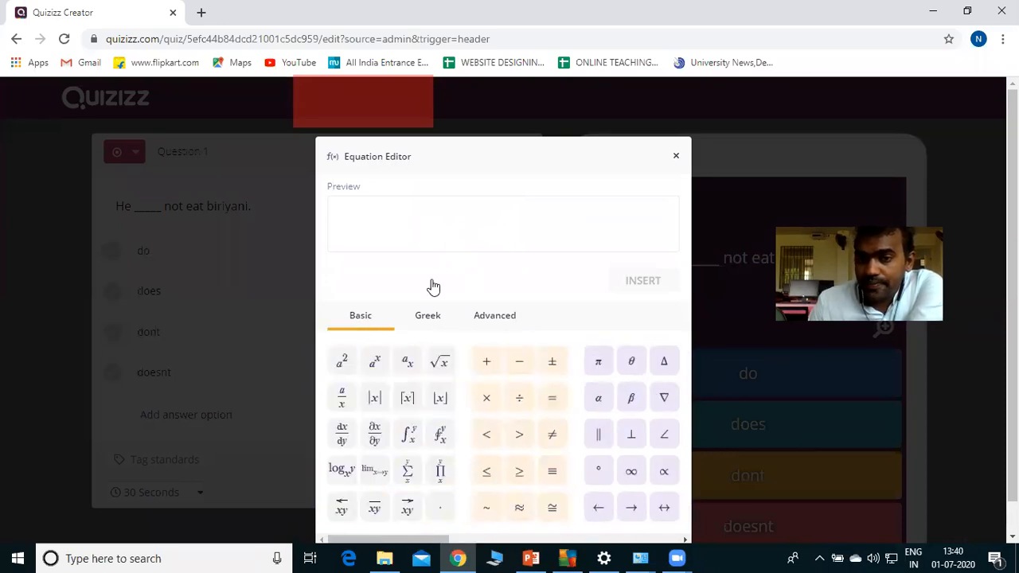
{"action": "left_click", "coordinate": [676, 159]}
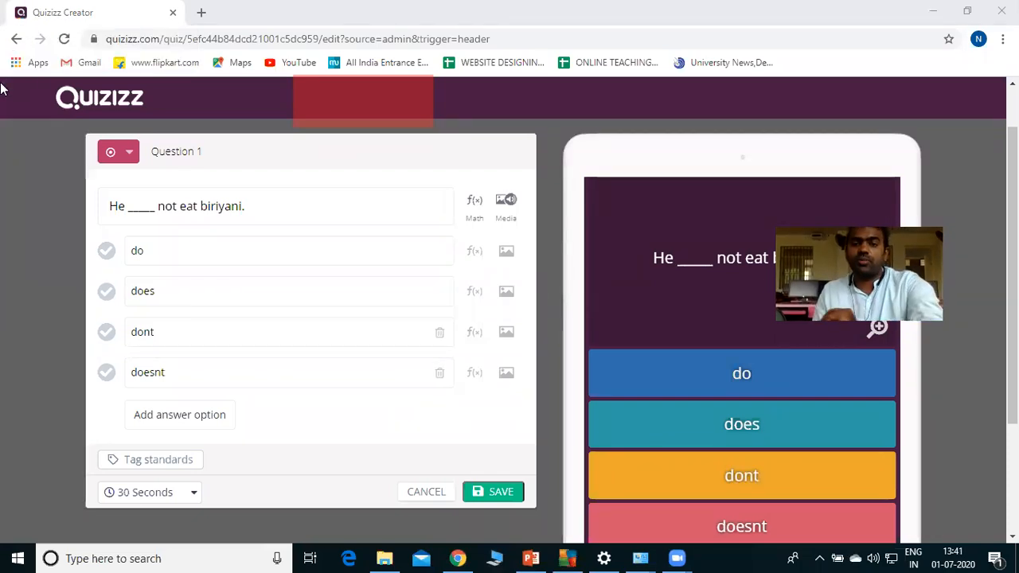
Examine the image and audio options for adding media to question 1, then close them without adding anything
{"action": "left_click", "coordinate": [505, 205]}
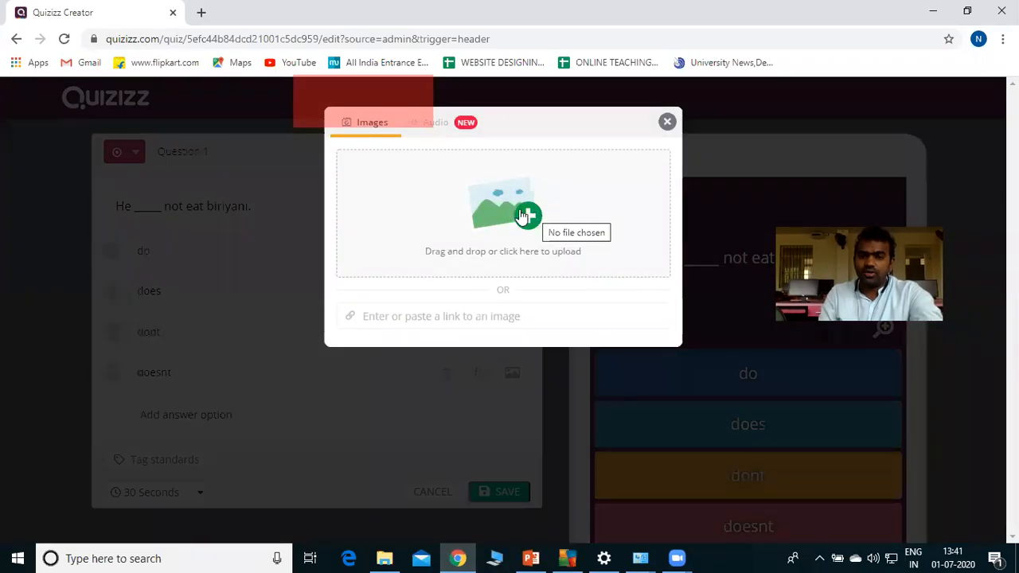
{"action": "left_click", "coordinate": [452, 129]}
{"action": "left_click", "coordinate": [370, 127]}
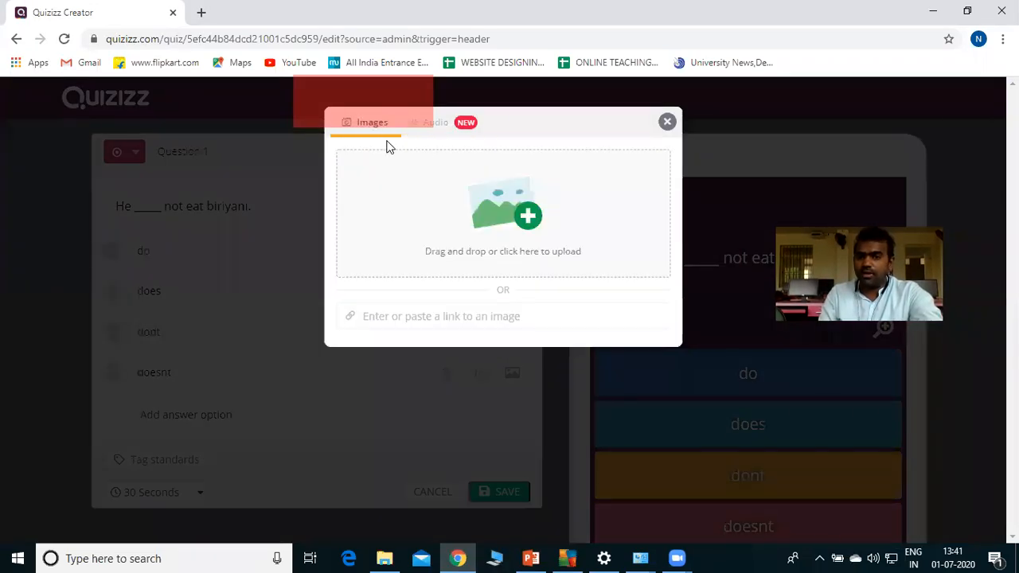
{"action": "left_click", "coordinate": [449, 132]}
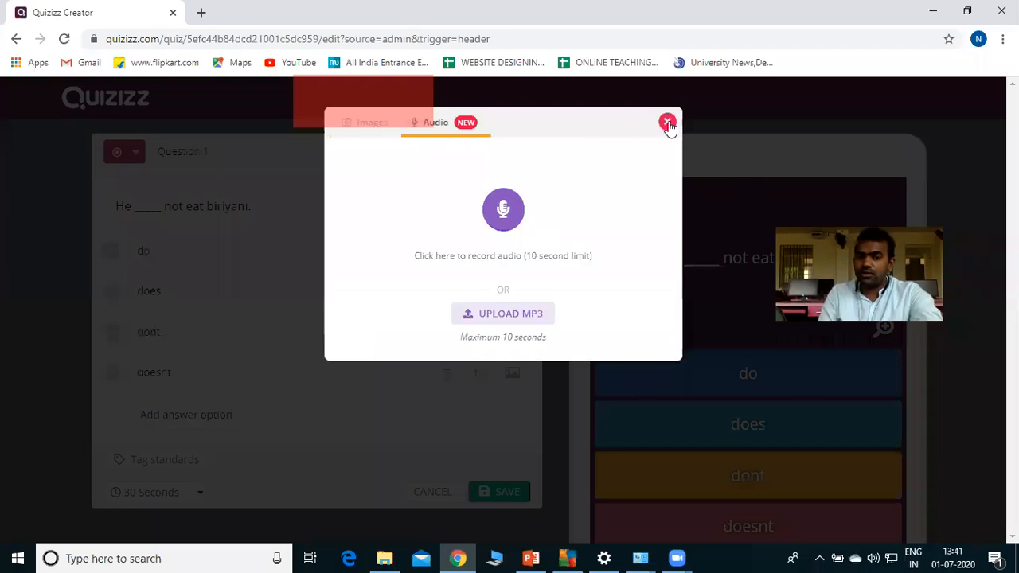
{"action": "left_click_drag", "start_coordinate": [676, 130], "coordinate": [417, 364]}
{"action": "left_click", "coordinate": [508, 200]}
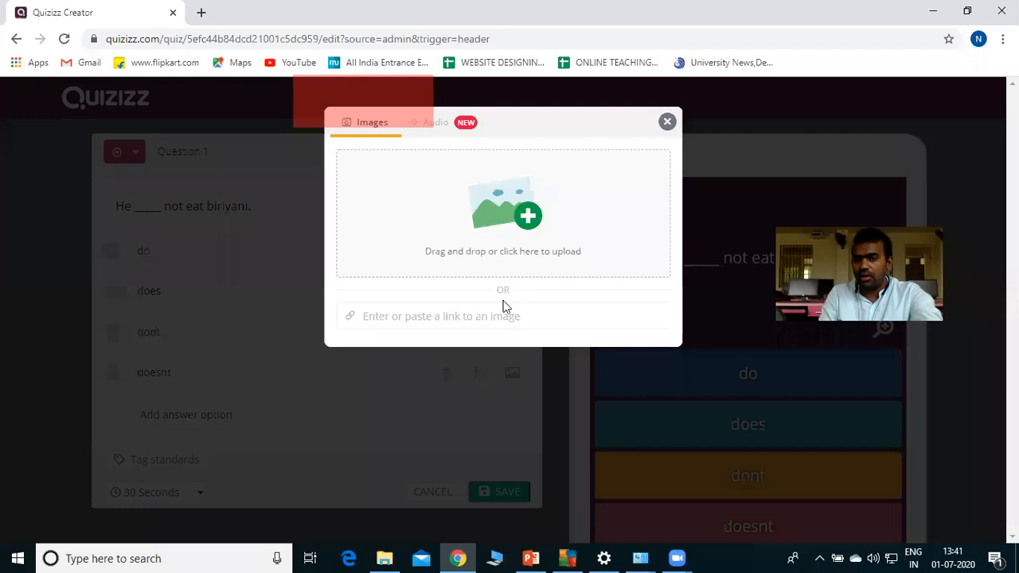
{"action": "left_click", "coordinate": [463, 131]}
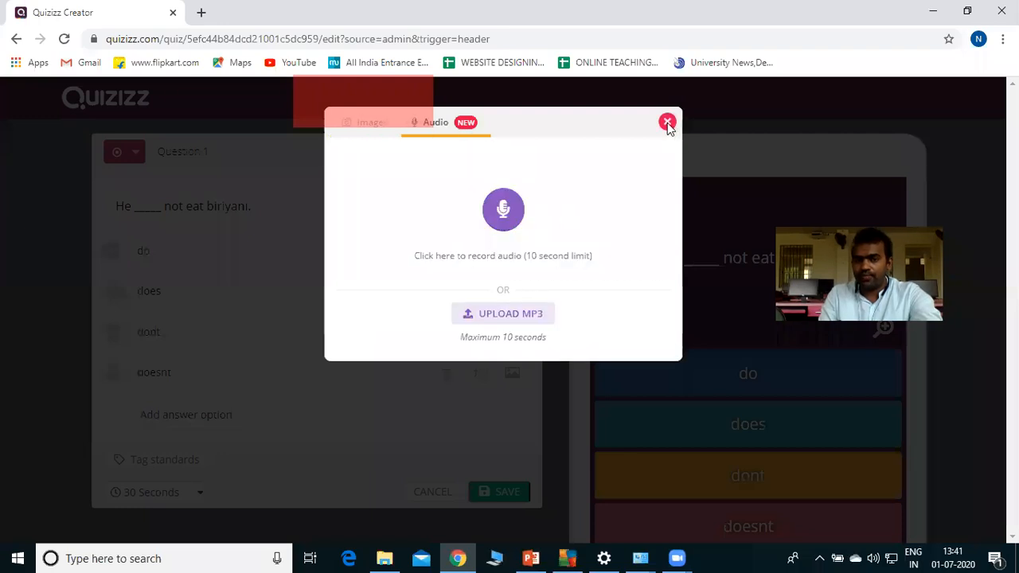
{"action": "left_click", "coordinate": [667, 123]}
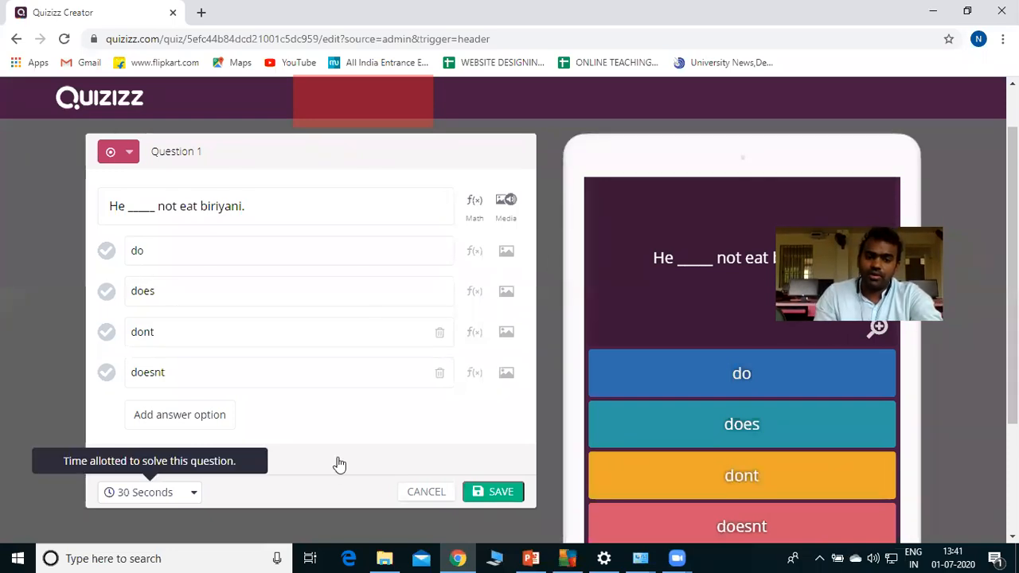
Set question 1's time limit to 10 seconds, mark "does" as the correct answer and save the question
{"action": "left_click", "coordinate": [151, 491]}
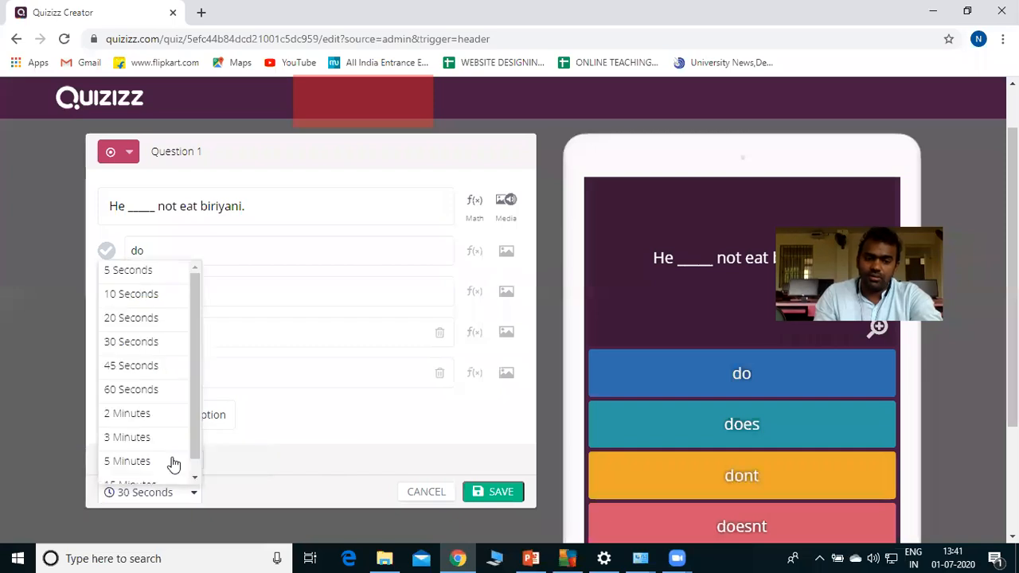
{"action": "left_click", "coordinate": [147, 295]}
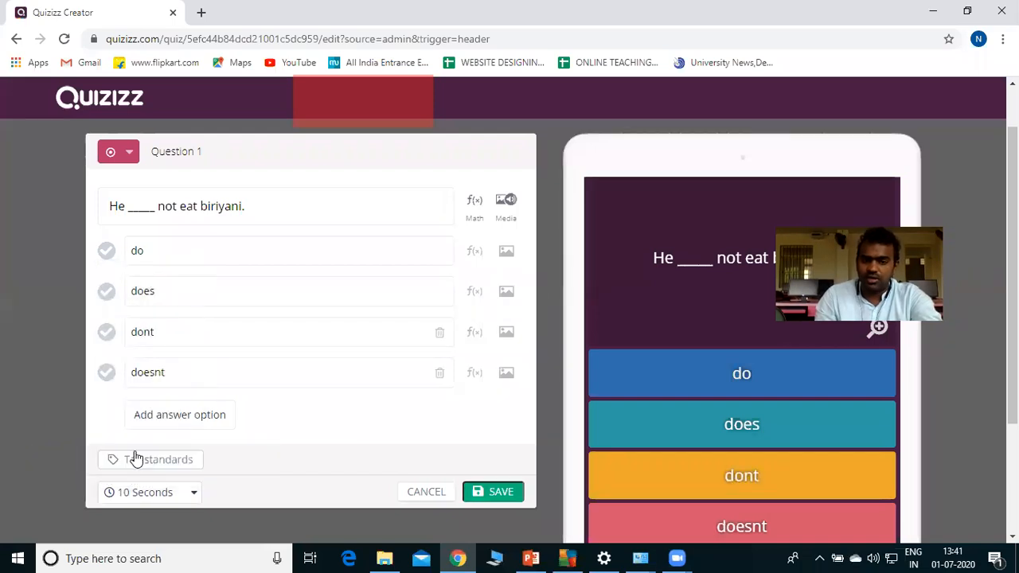
{"action": "left_click", "coordinate": [493, 492]}
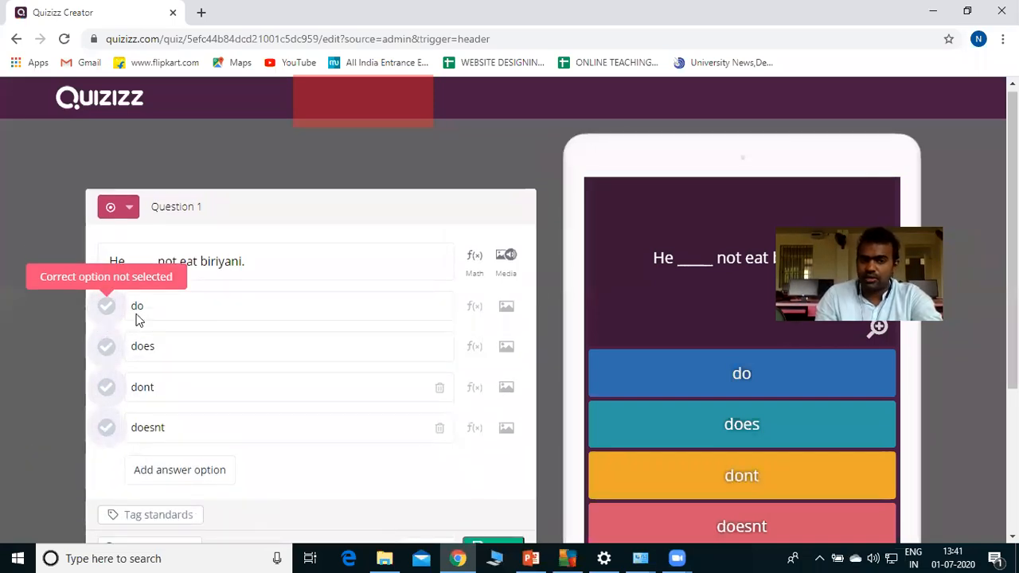
{"action": "left_click", "coordinate": [108, 348]}
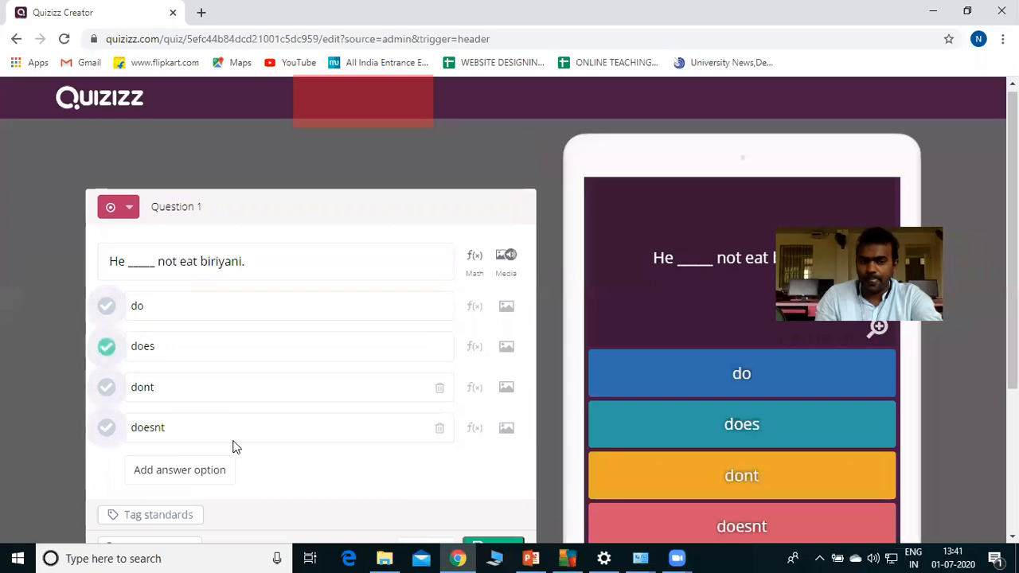
{"action": "scroll", "coordinate": [452, 391], "scroll_direction": "down", "scroll_amount": 3}
{"action": "left_click", "coordinate": [486, 327]}
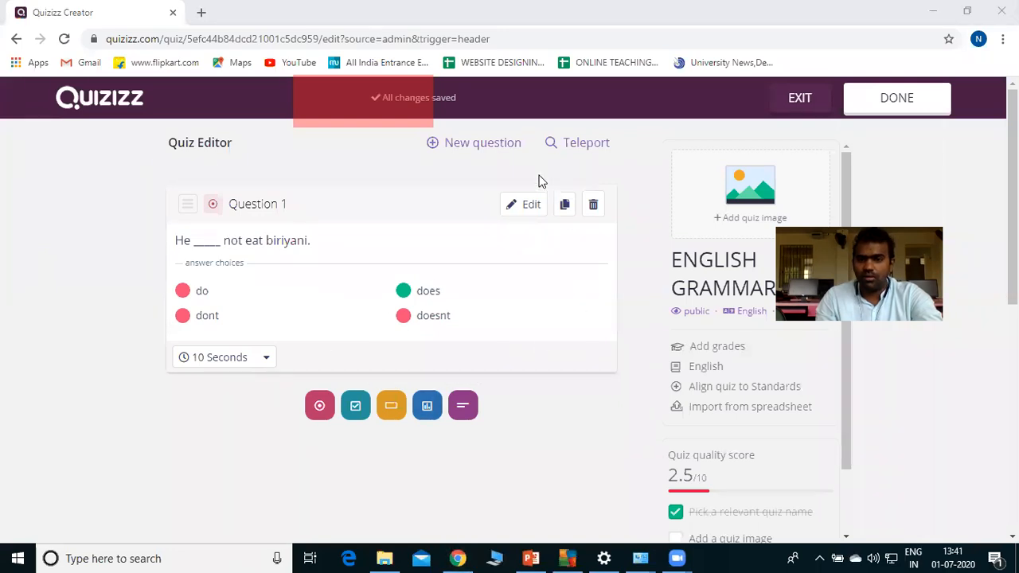
Start a new Fill-in-the-Blank question and begin editing its question text
{"action": "left_click", "coordinate": [493, 150]}
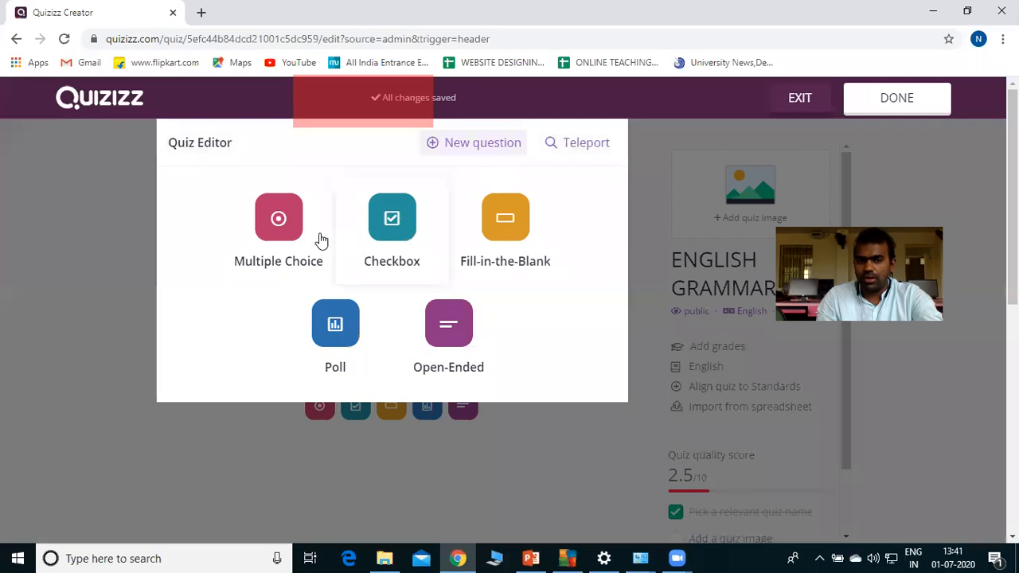
{"action": "left_click", "coordinate": [502, 237]}
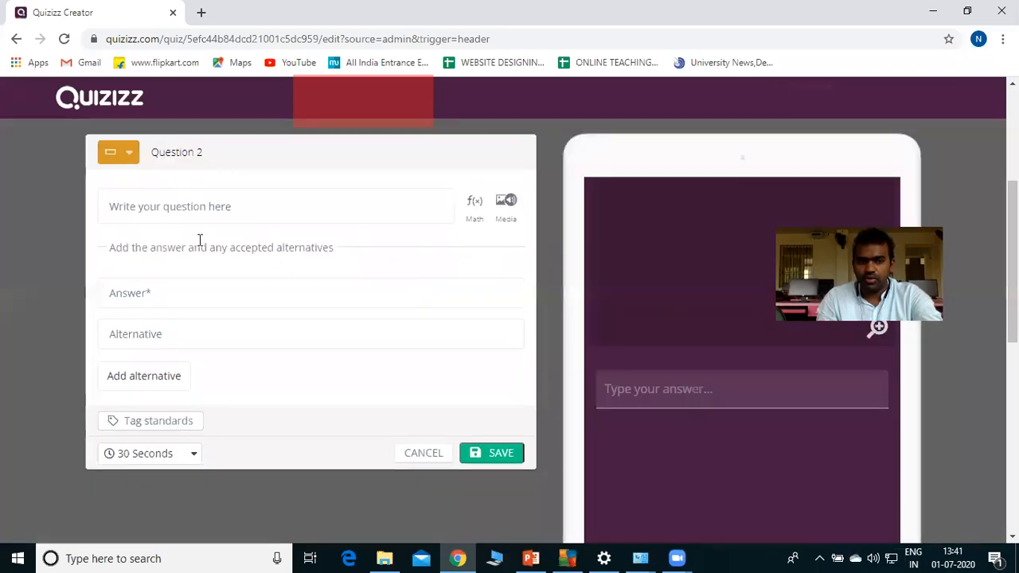
{"action": "left_click", "coordinate": [181, 213]}
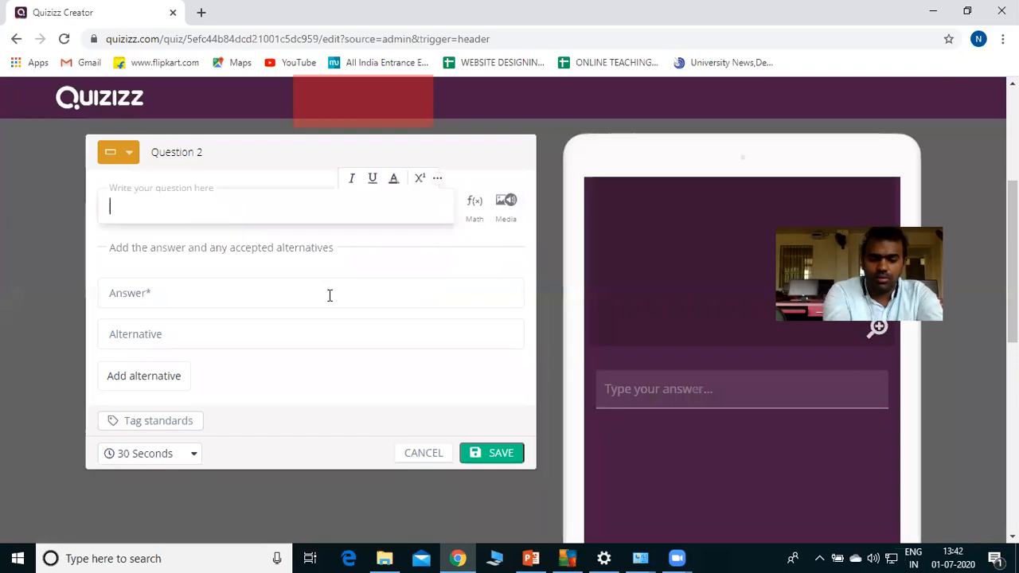
{"action": "type", "text": "Ra"}
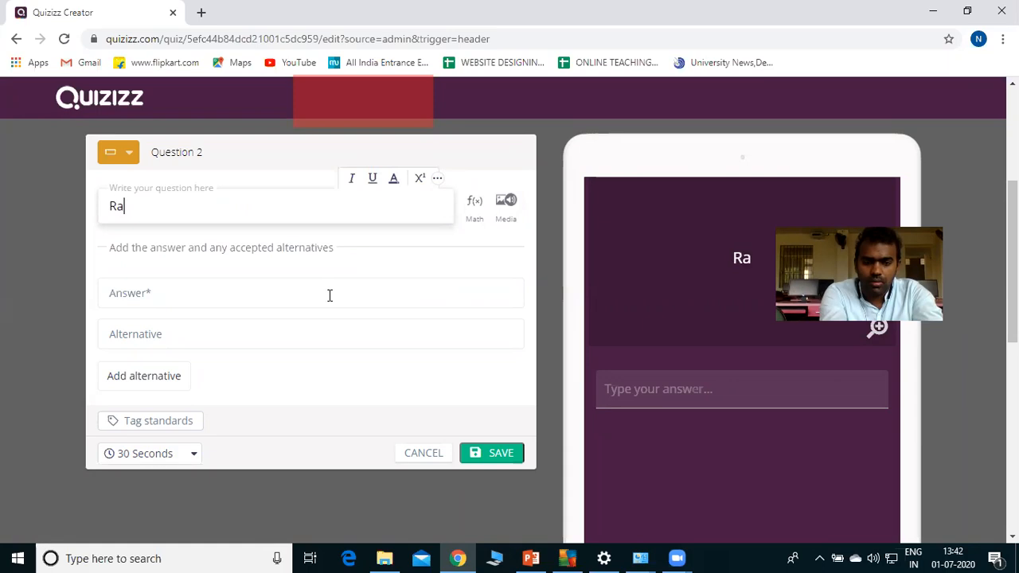
{"action": "type", "text": "m"}
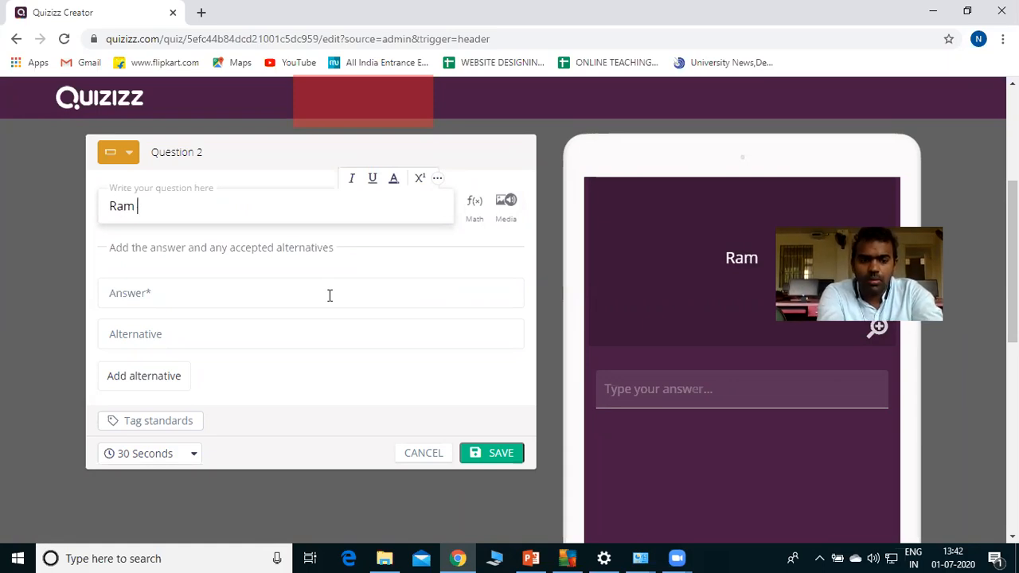
{"action": "key", "text": "ctrl+a"}
{"action": "type", "text": "i"}
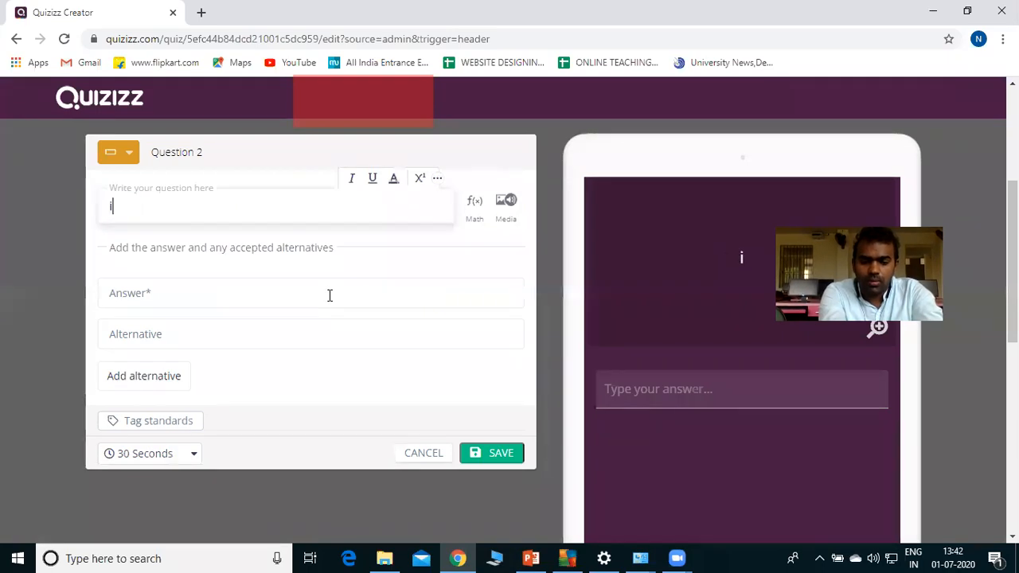
{"action": "key", "text": "BackSpace"}
{"action": "type", "text": "It==="}
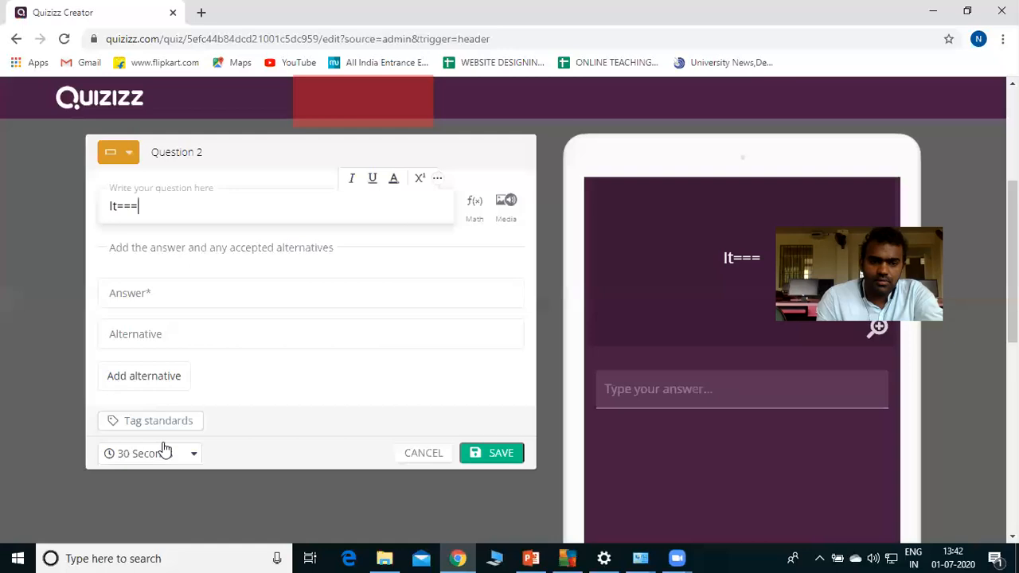
Look at the image upload options for question 2 and close them without adding a file
{"action": "left_click", "coordinate": [507, 204]}
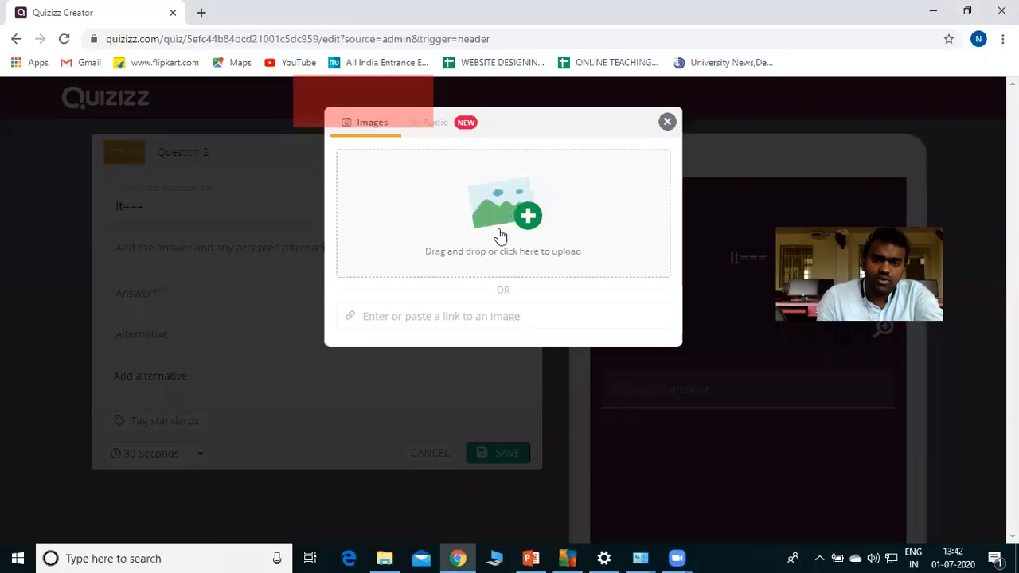
{"action": "left_click", "coordinate": [430, 213]}
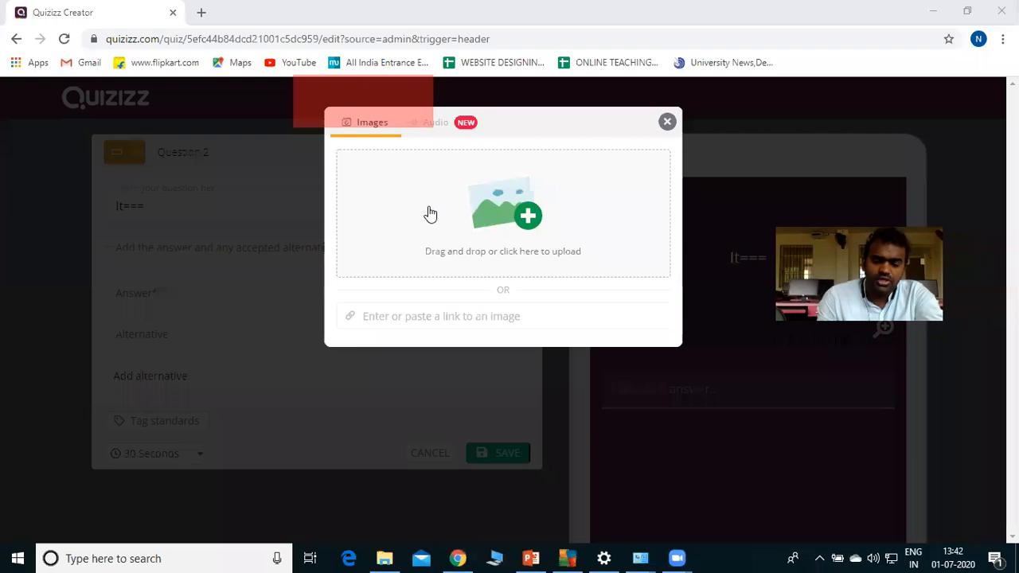
{"action": "left_click", "coordinate": [219, 109]}
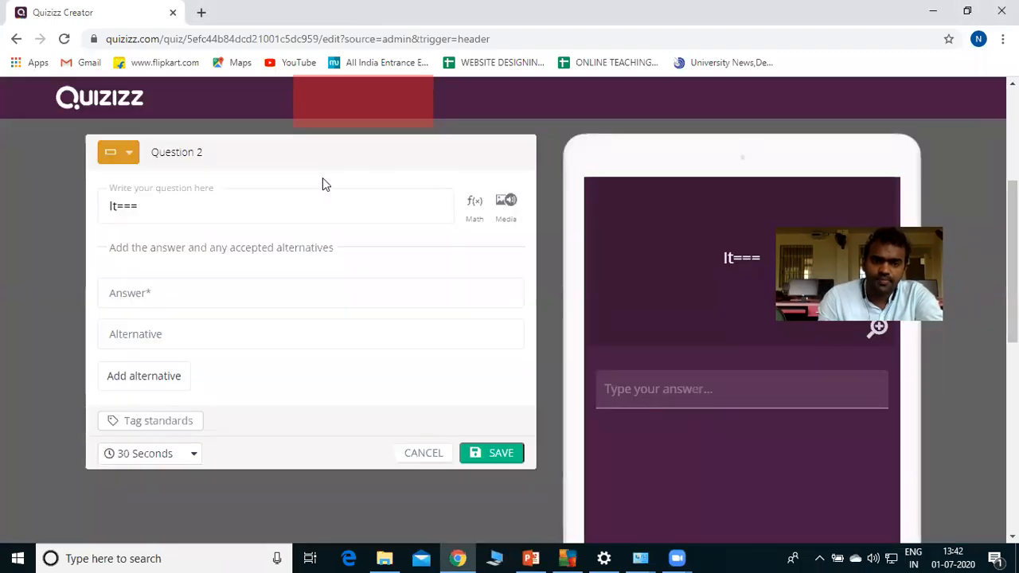
Replace question 2's text with "I am ____ university student."
{"action": "left_click_drag", "start_coordinate": [323, 184], "coordinate": [12, 221]}
{"action": "type", "text": "I am a / an university student."}
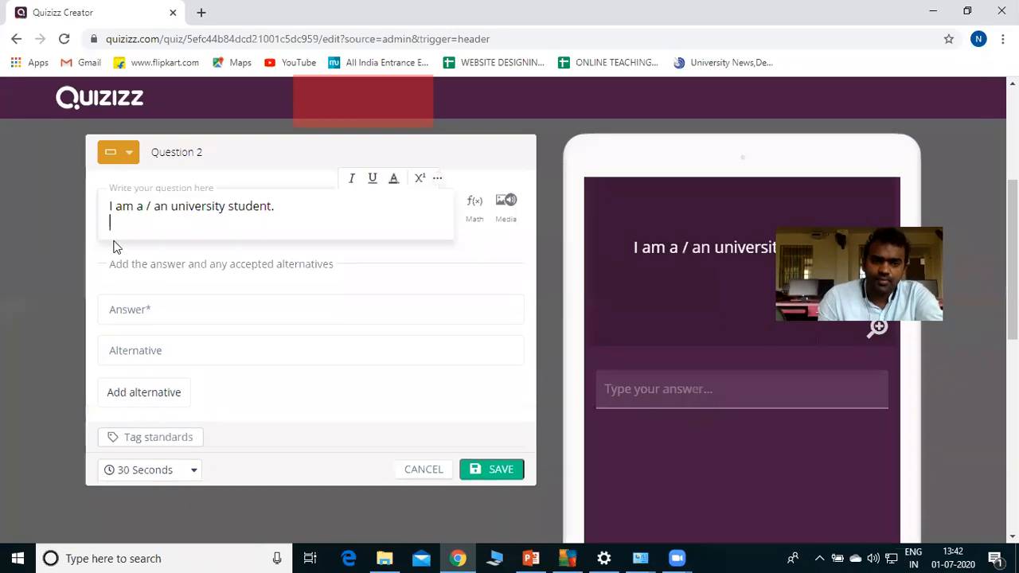
{"action": "key", "text": "BackSpace"}
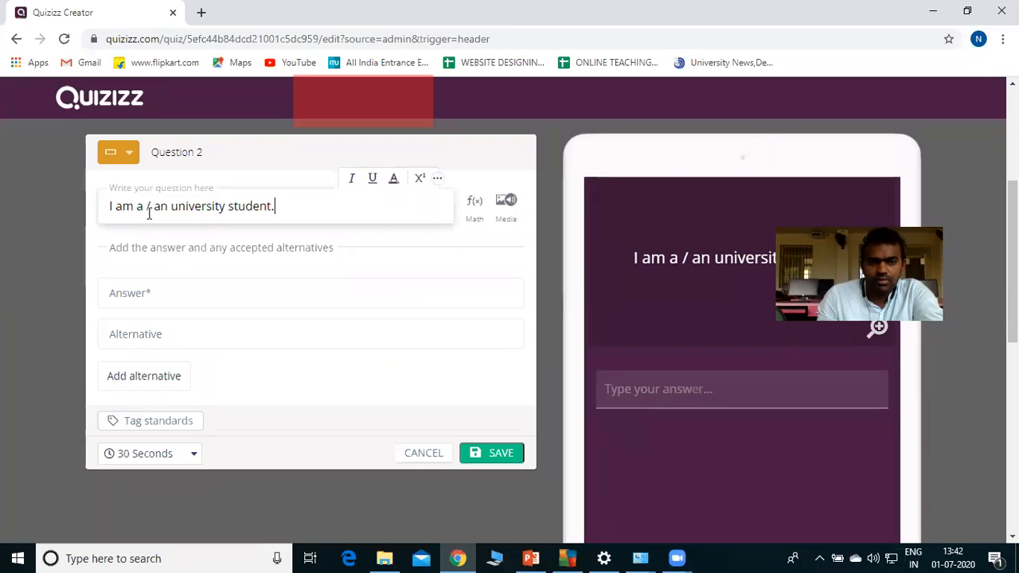
{"action": "left_click_drag", "start_coordinate": [145, 209], "coordinate": [168, 220]}
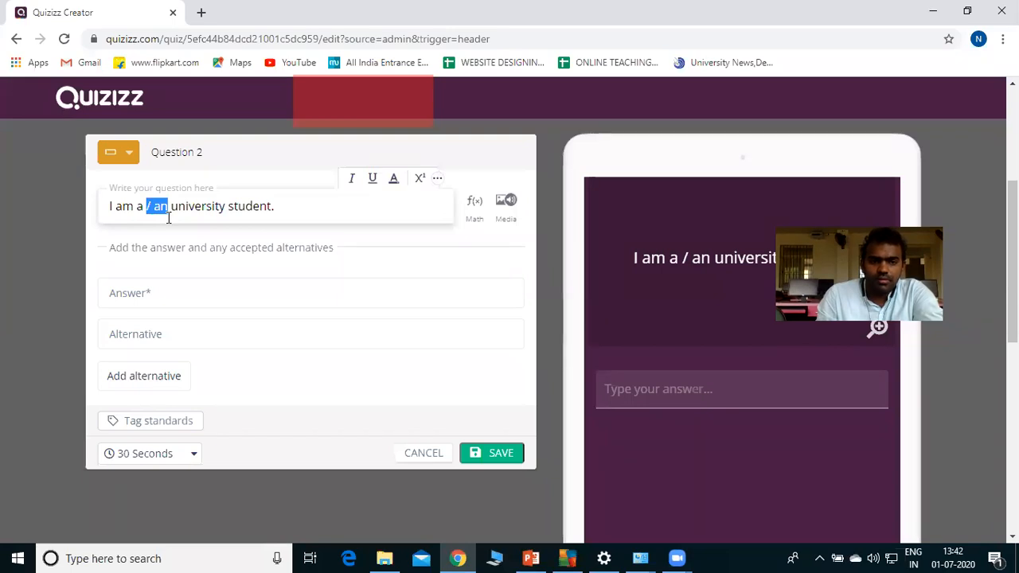
{"action": "left_click_drag", "start_coordinate": [136, 207], "coordinate": [170, 214]}
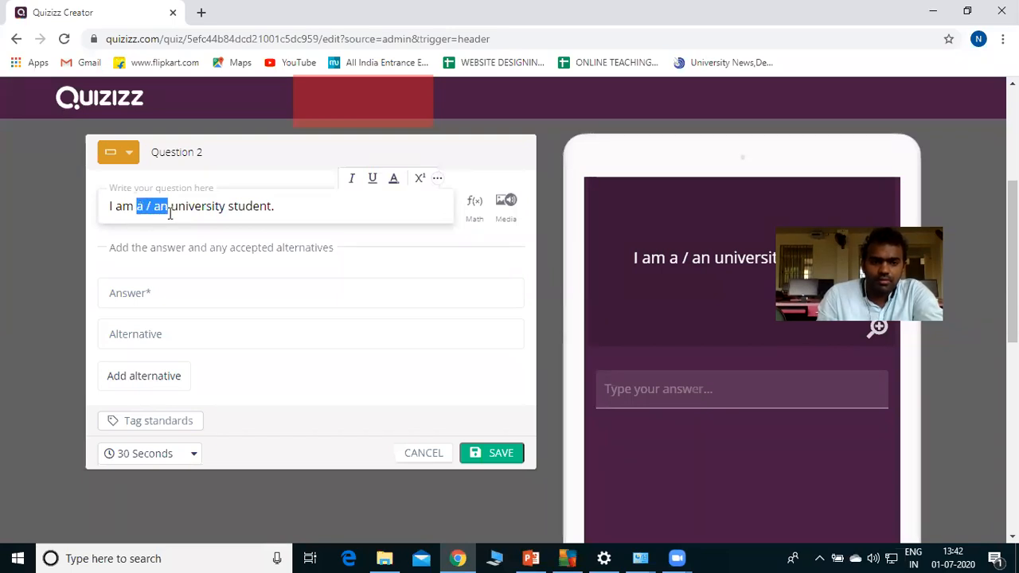
{"action": "type", "text": "____"}
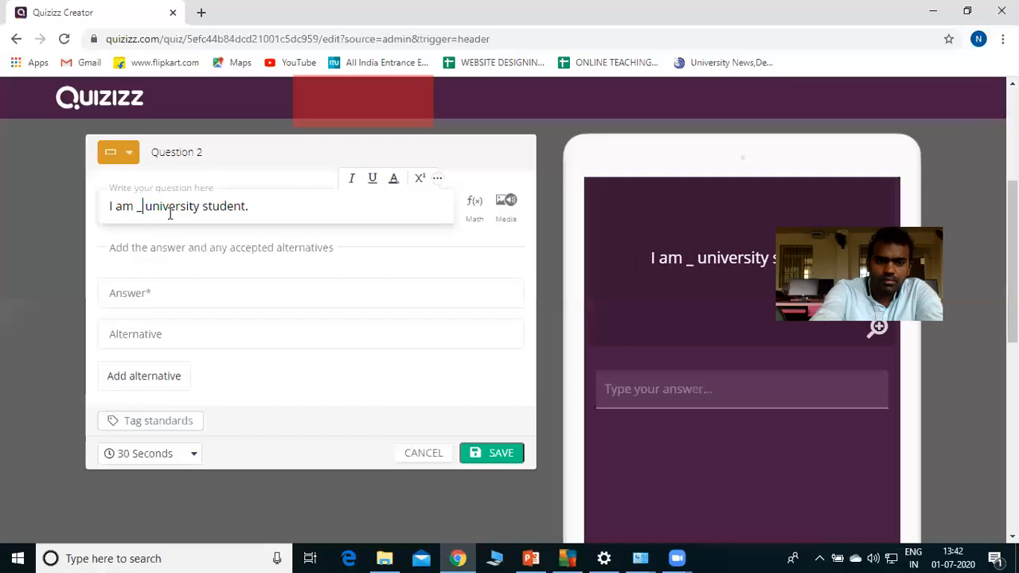
Enter "a" as question 2's answer and "A" as its accepted alternative
{"action": "left_click", "coordinate": [209, 287]}
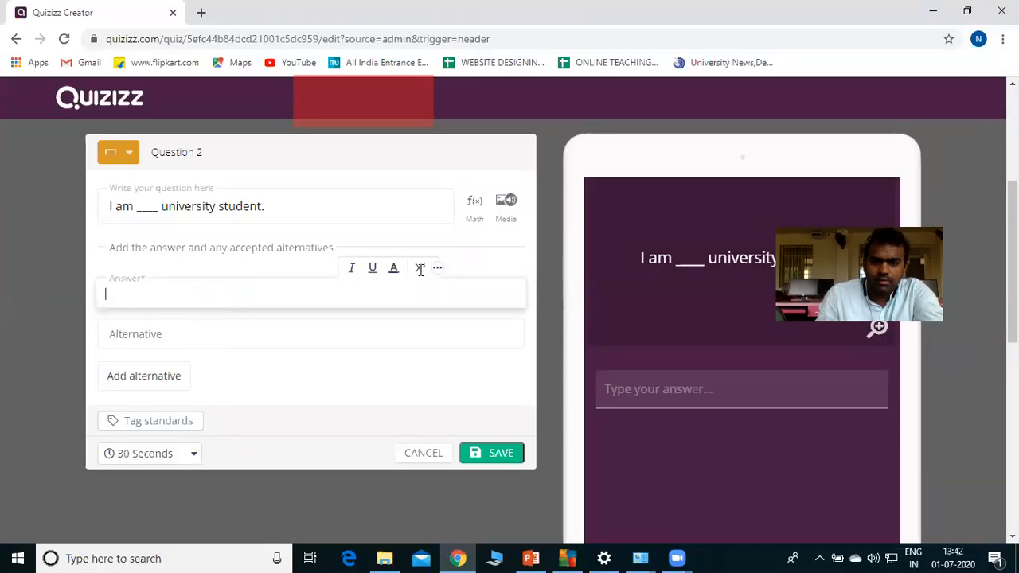
{"action": "left_click", "coordinate": [241, 334]}
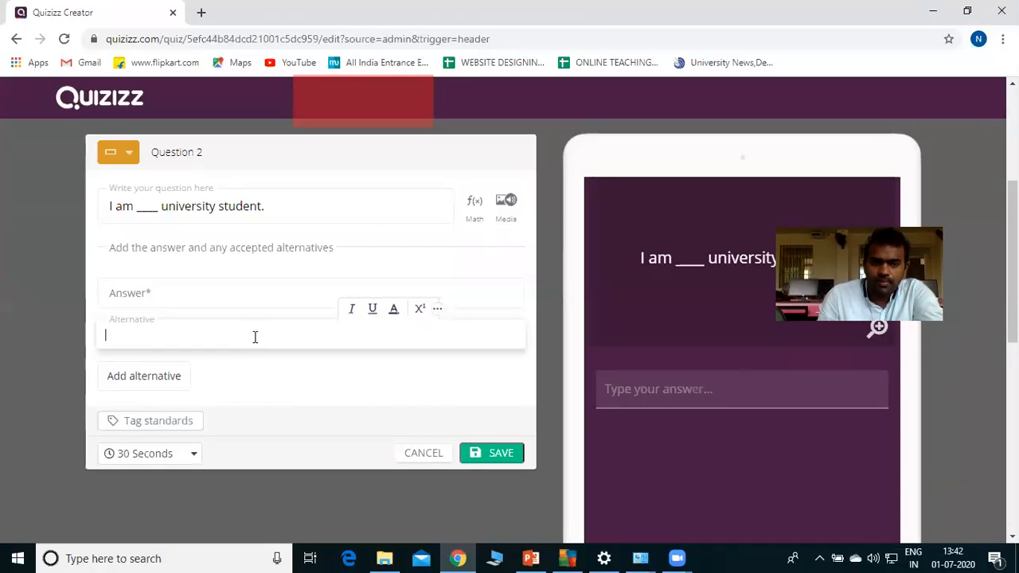
{"action": "left_click", "coordinate": [222, 248]}
{"action": "left_click", "coordinate": [193, 290]}
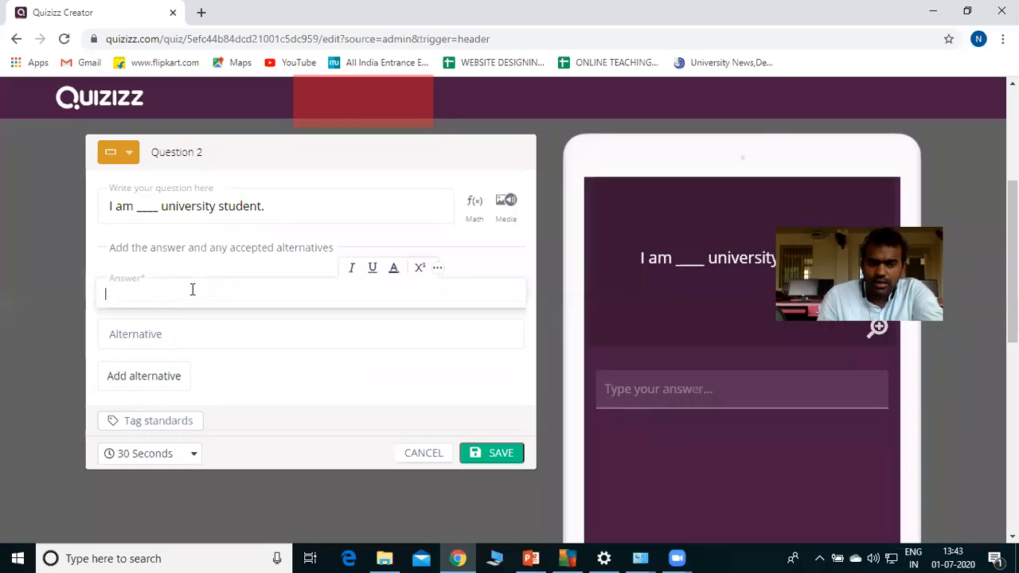
{"action": "left_click", "coordinate": [129, 333]}
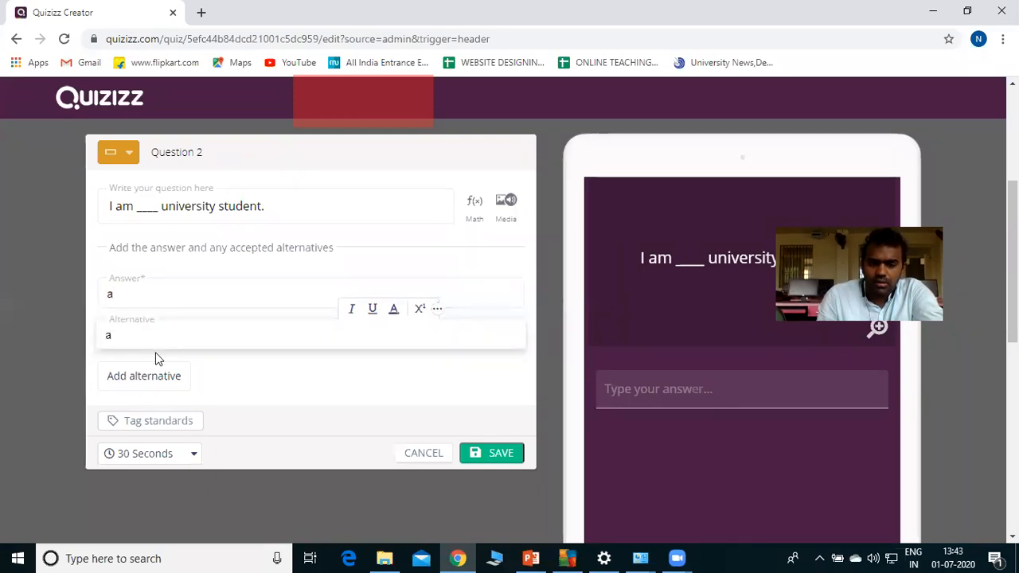
{"action": "type", "text": "a"}
{"action": "key", "text": "BackSpace"}
{"action": "type", "text": "A"}
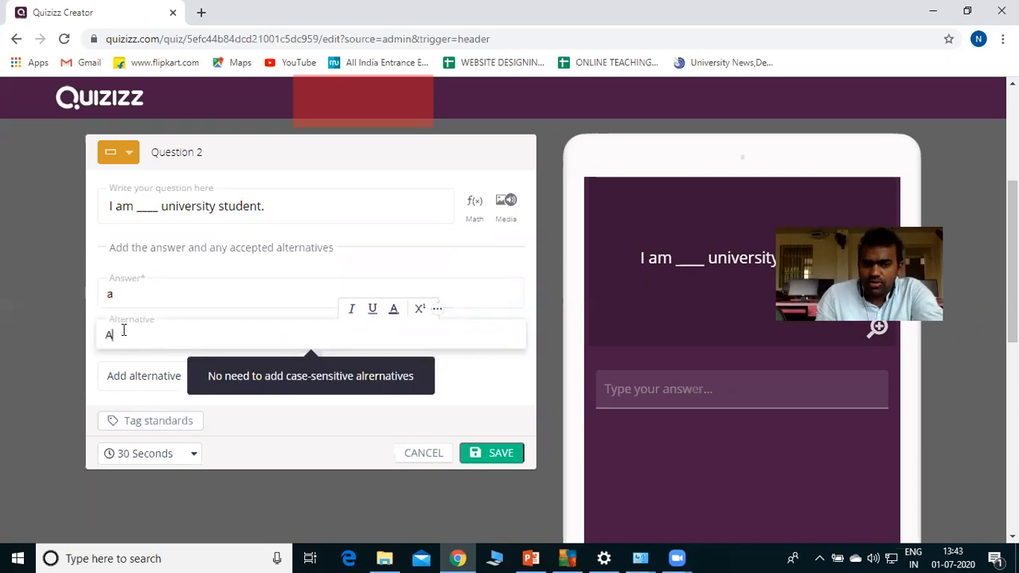
Add another, empty alternative field to question 2 and save the question
{"action": "left_click_drag", "start_coordinate": [119, 291], "coordinate": [85, 292]}
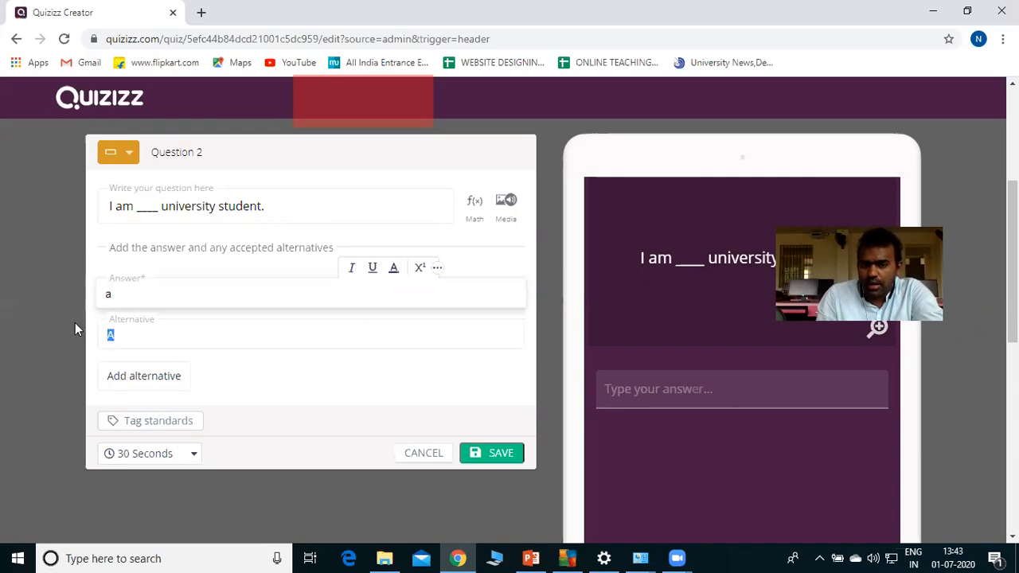
{"action": "left_click", "coordinate": [131, 382]}
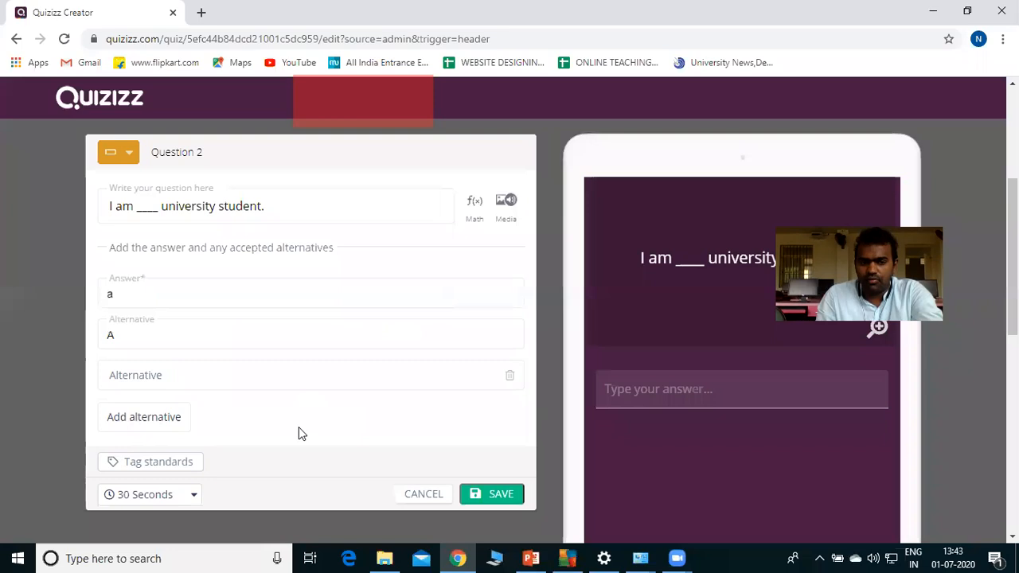
{"action": "scroll", "coordinate": [299, 427], "scroll_direction": "down", "scroll_amount": 1}
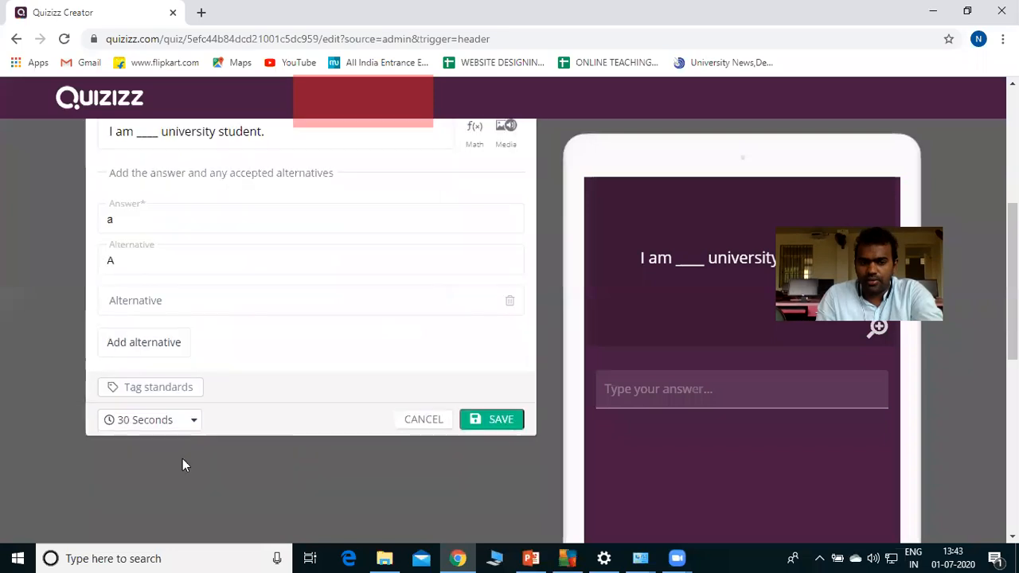
{"action": "left_click", "coordinate": [485, 424]}
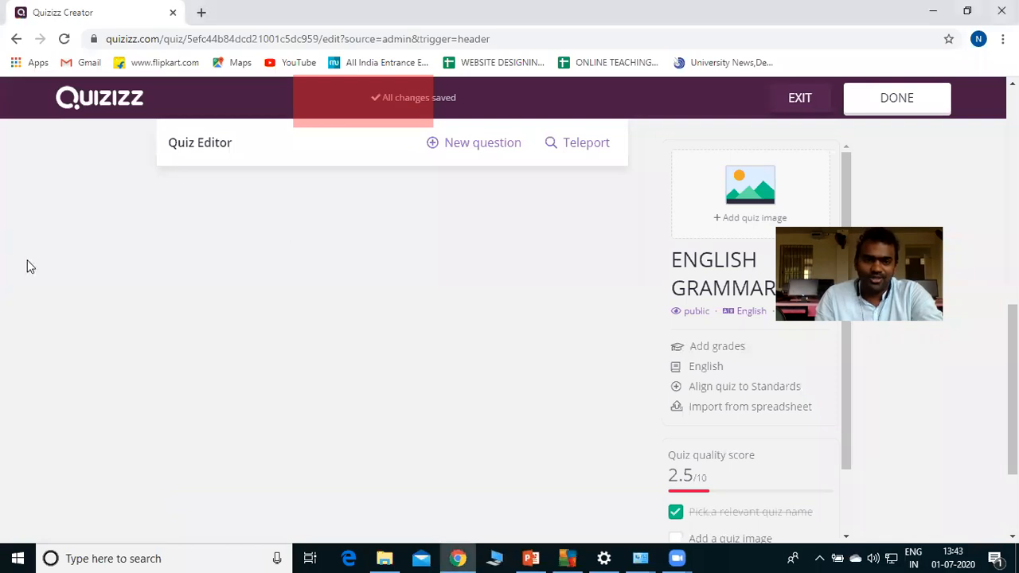
Create a Multiple Choice question 3 with the text "I am sitting _______ the wall."
{"action": "left_click", "coordinate": [476, 144]}
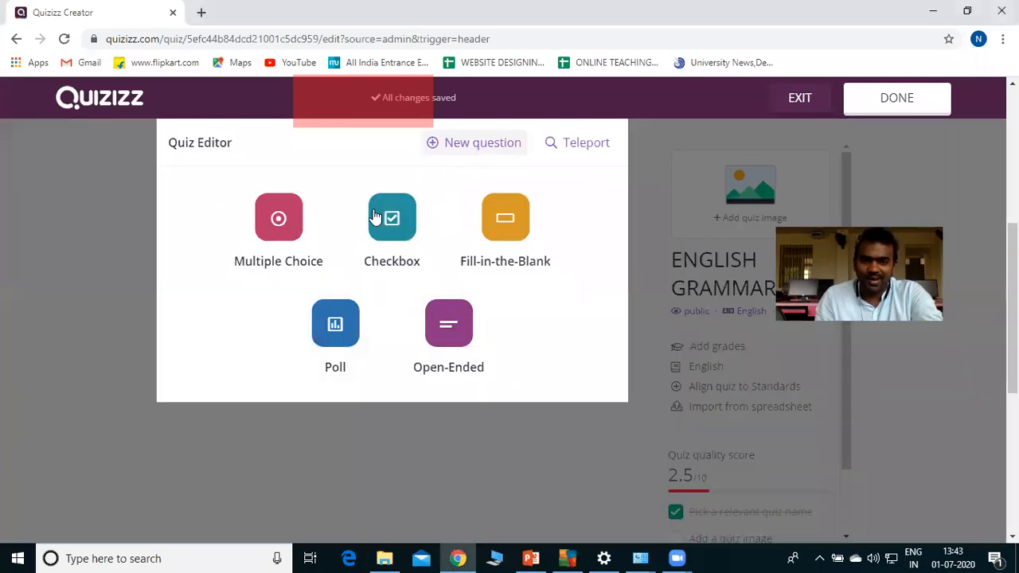
{"action": "left_click", "coordinate": [291, 218]}
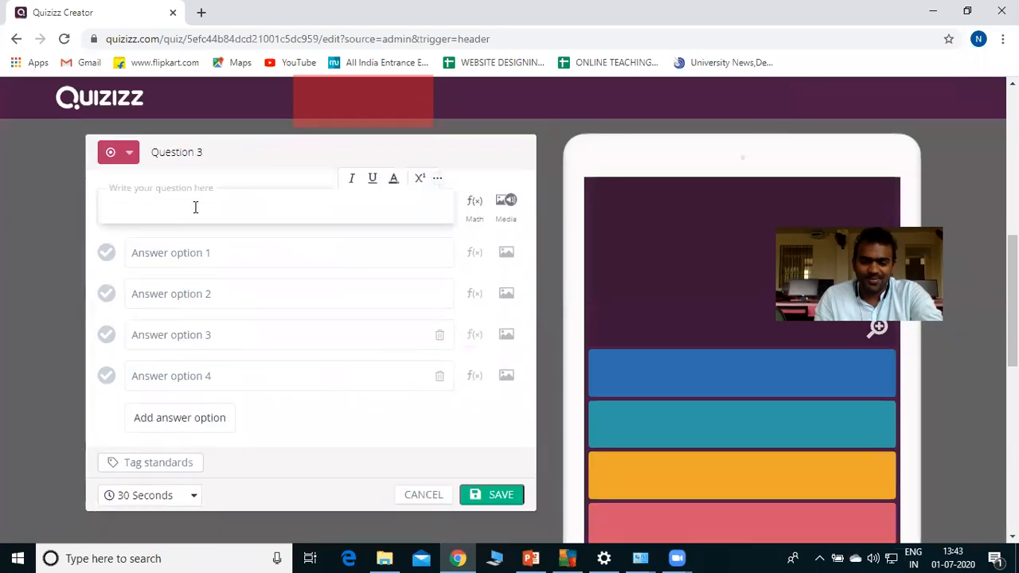
{"action": "type", "text": "I am sitting with/against the wall."}
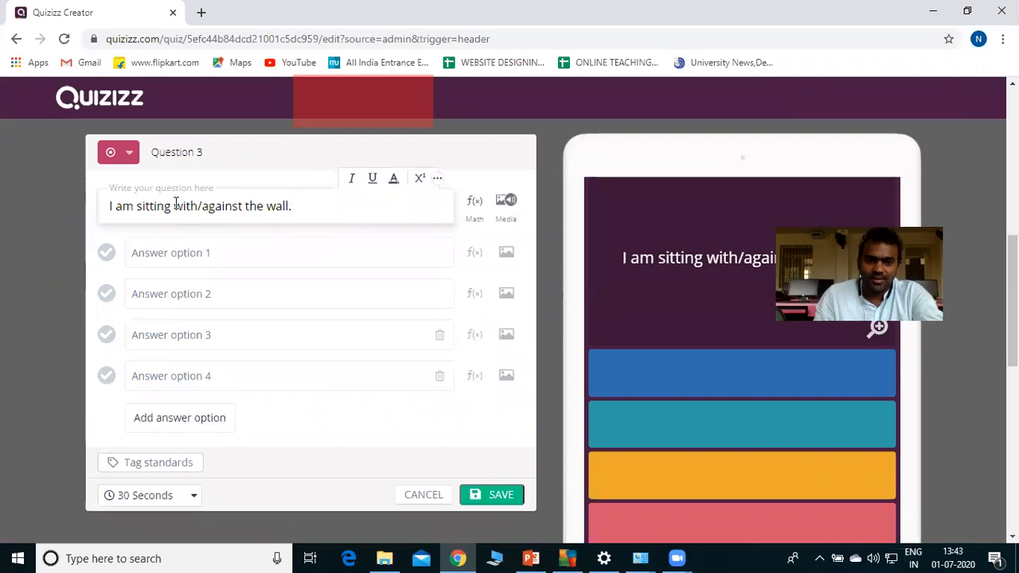
{"action": "left_click_drag", "start_coordinate": [175, 207], "coordinate": [239, 207]}
{"action": "key", "text": "BackSpace"}
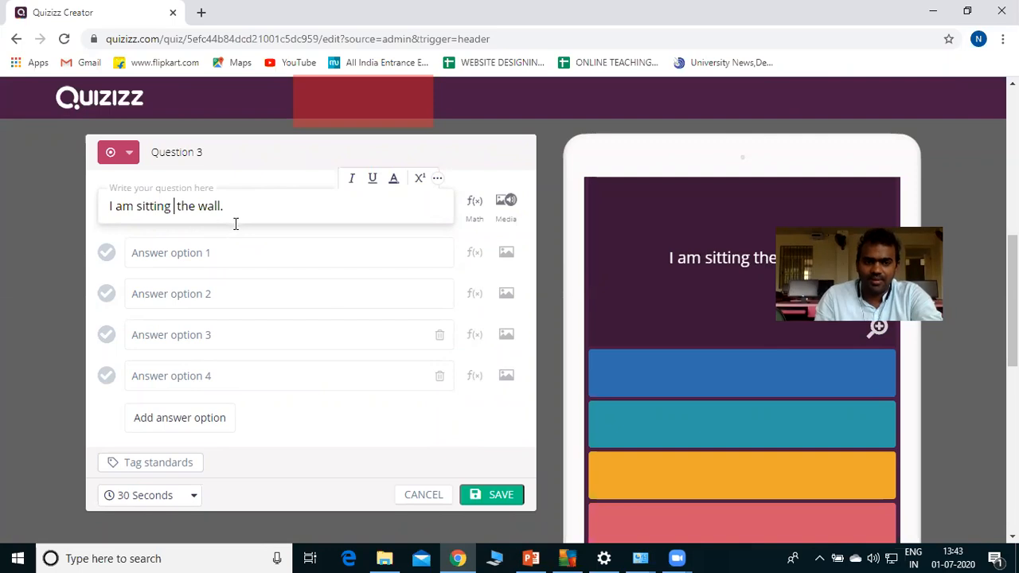
{"action": "type", "text": "_______"}
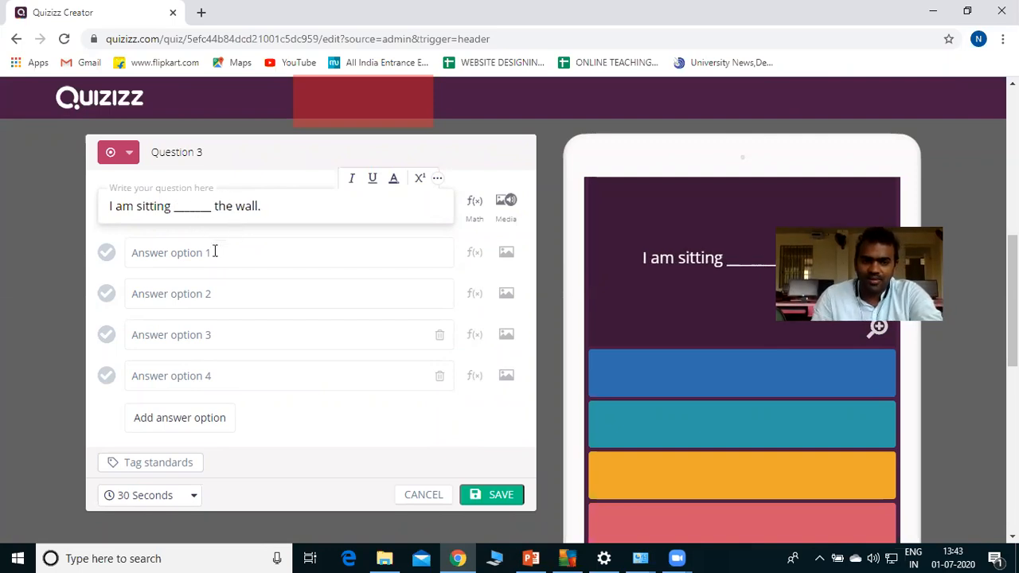
Enter "with" and "against" as question 3's first two answer options and mark "against" as correct
{"action": "left_click", "coordinate": [212, 252]}
{"action": "type", "text": "with"}
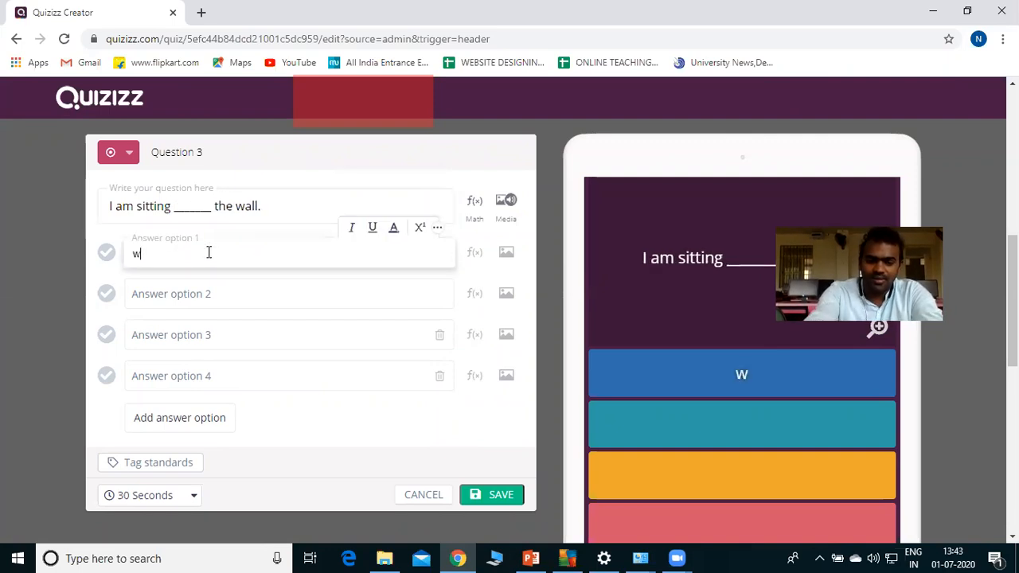
{"action": "left_click", "coordinate": [204, 296]}
{"action": "type", "text": "against"}
{"action": "left_click", "coordinate": [106, 294]}
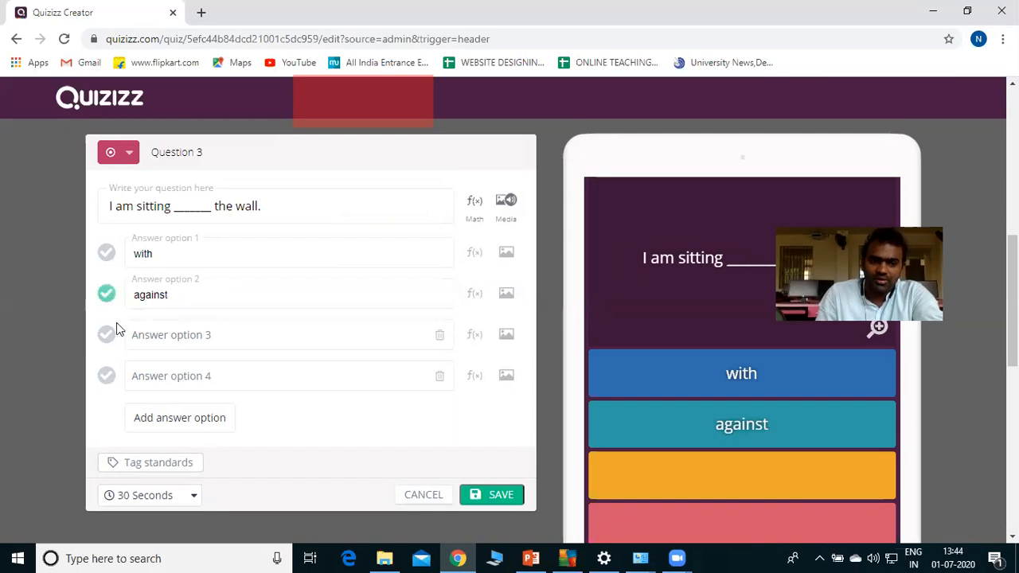
{"action": "left_click", "coordinate": [192, 342]}
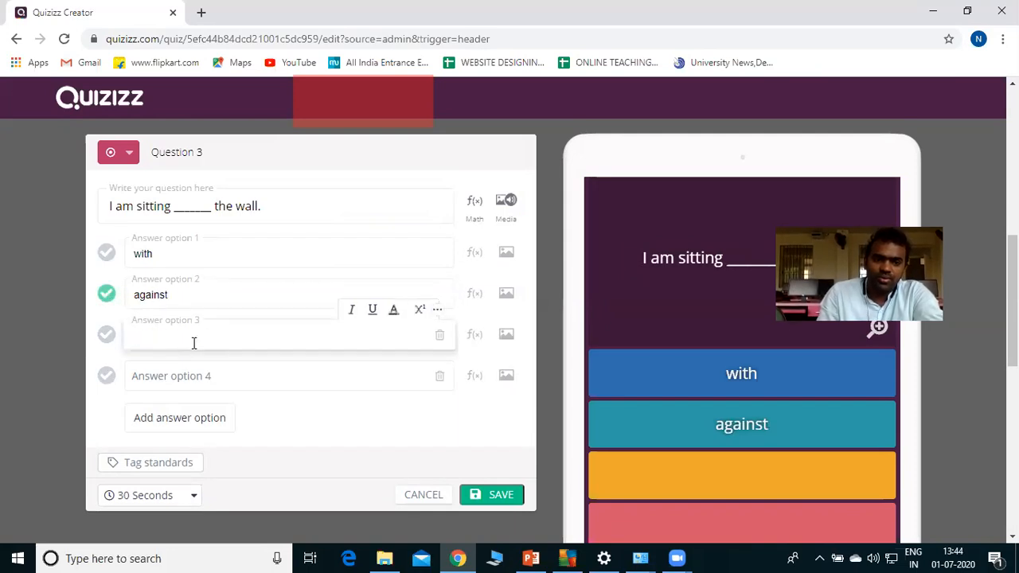
{"action": "type", "text": "on"}
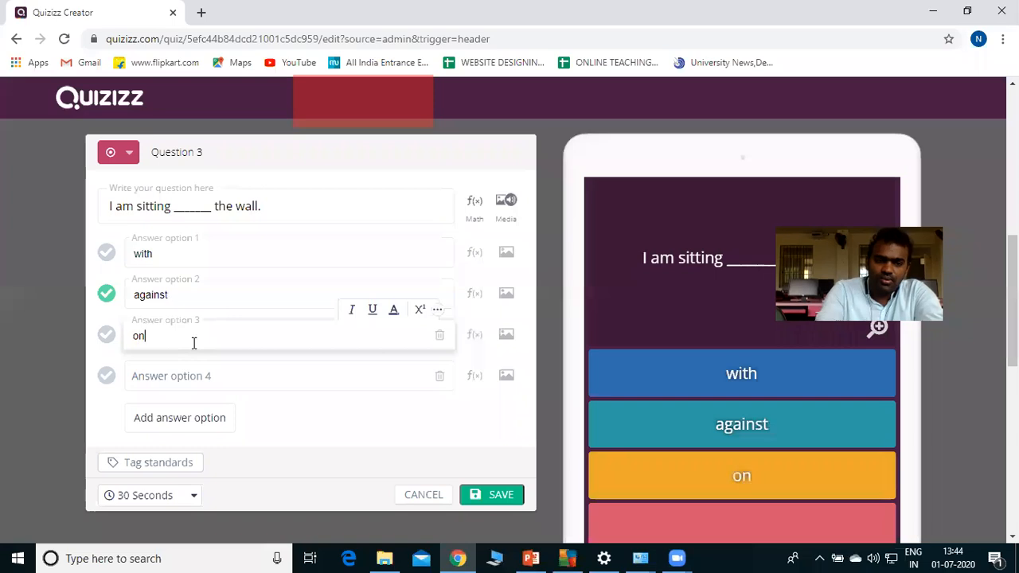
{"action": "left_click", "coordinate": [354, 425]}
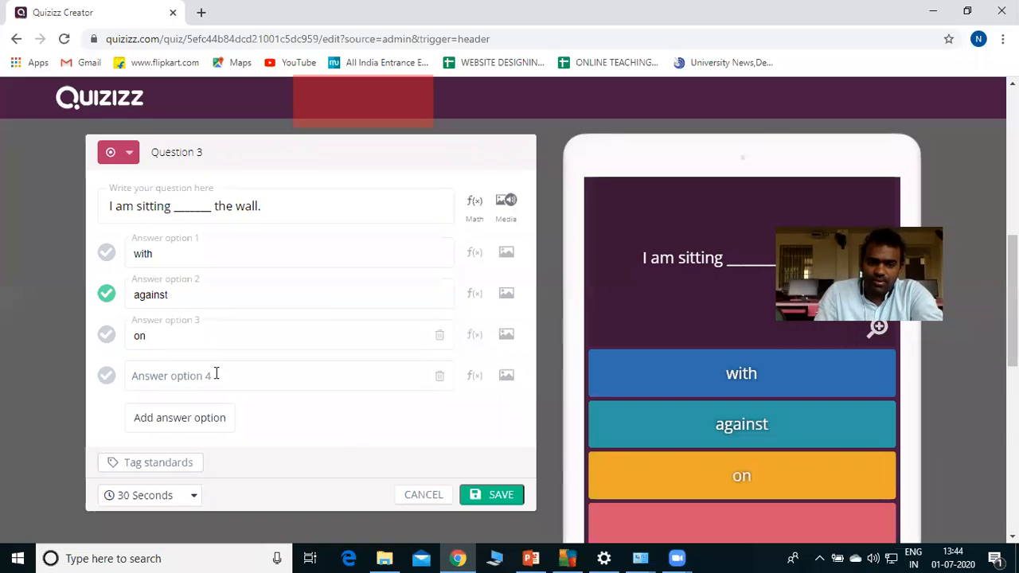
{"action": "double_click", "coordinate": [147, 340]}
{"action": "key", "text": "BackSpace"}
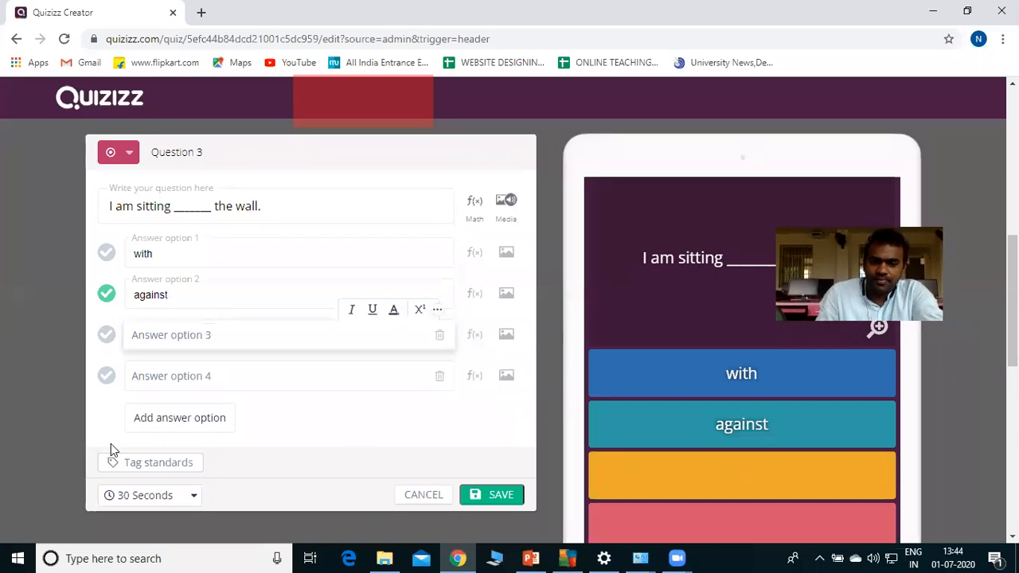
Save question 3 and review the quiz's question list
{"action": "key", "text": "ctrl+s"}
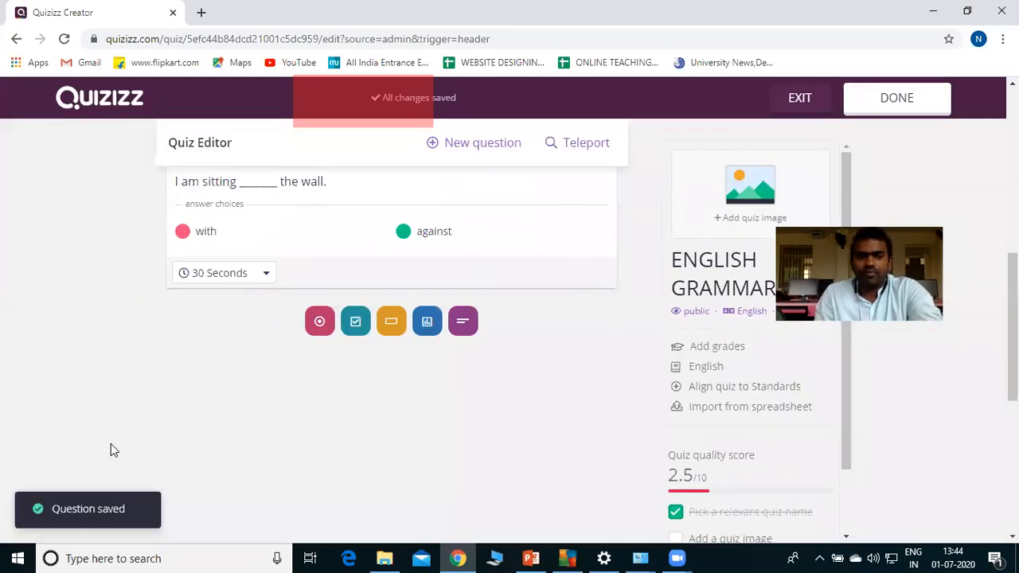
{"action": "scroll", "coordinate": [284, 300], "scroll_direction": "up", "scroll_amount": 5}
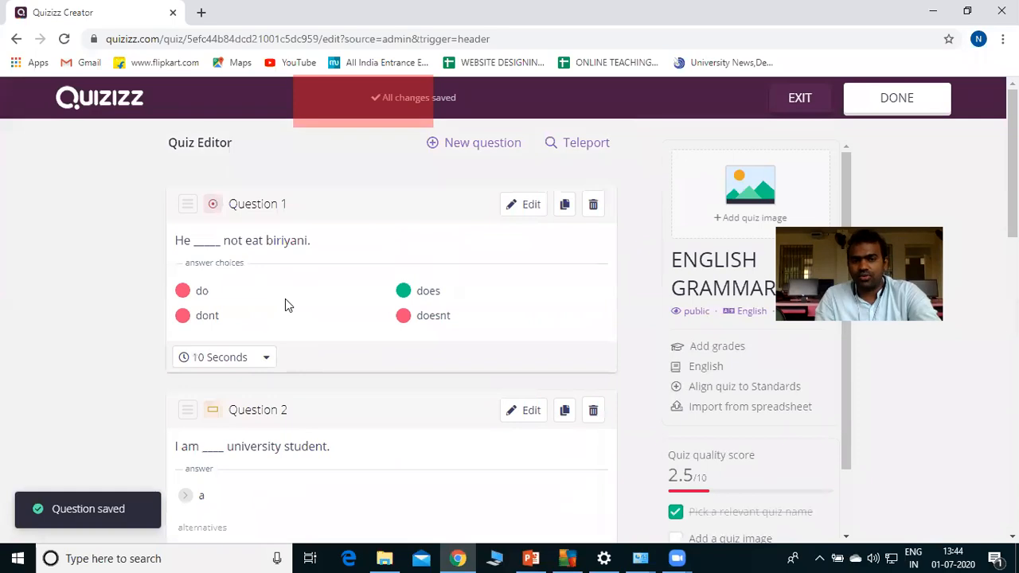
{"action": "scroll", "coordinate": [285, 298], "scroll_direction": "down", "scroll_amount": 3}
{"action": "scroll", "coordinate": [283, 297], "scroll_direction": "down", "scroll_amount": 2}
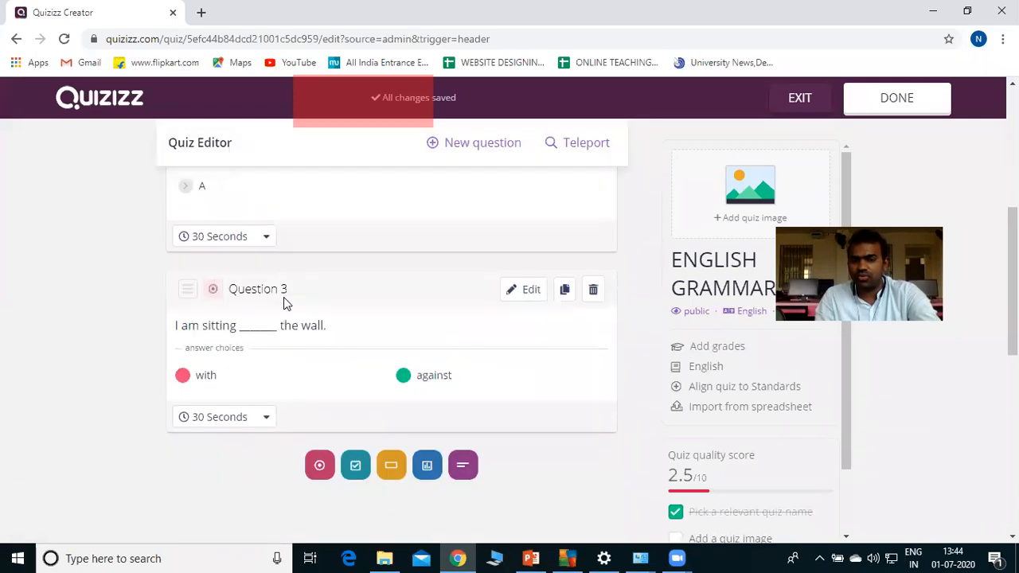
{"action": "scroll", "coordinate": [284, 297], "scroll_direction": "down", "scroll_amount": 3}
{"action": "scroll", "coordinate": [286, 298], "scroll_direction": "up", "scroll_amount": 6}
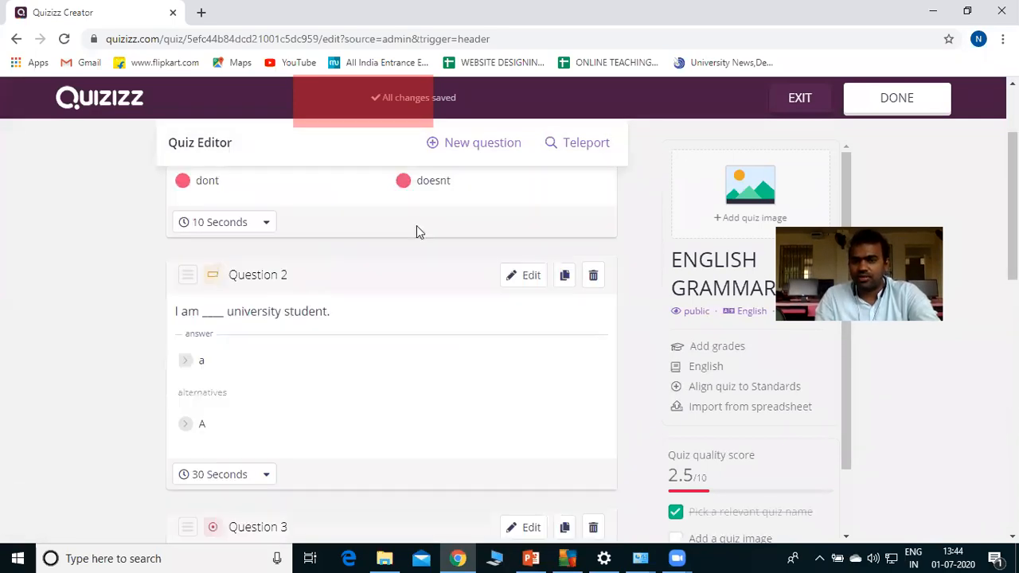
{"action": "scroll", "coordinate": [420, 231], "scroll_direction": "up", "scroll_amount": 2}
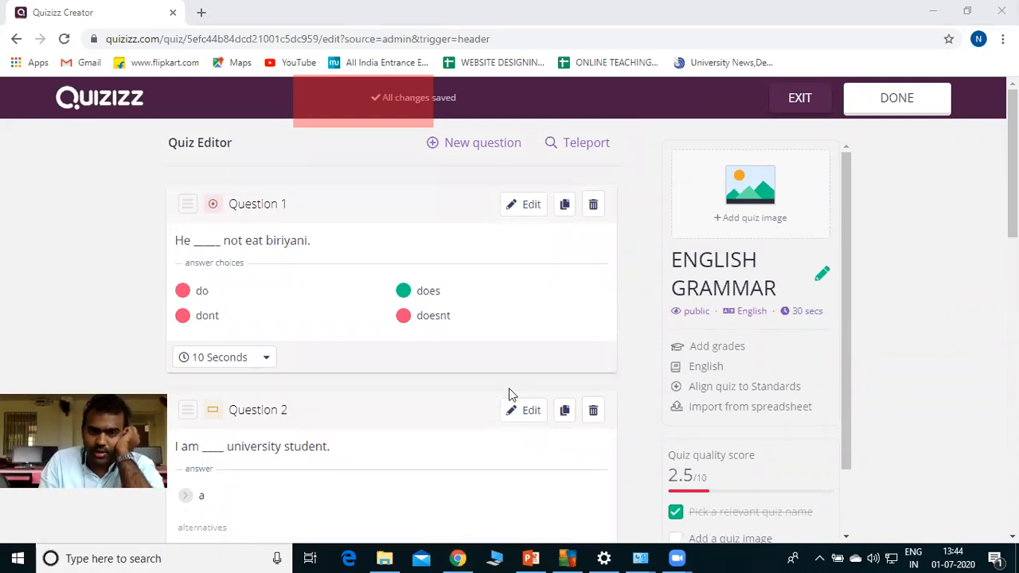
Switch the quiz's visibility to private and back to public
{"action": "left_click", "coordinate": [698, 316]}
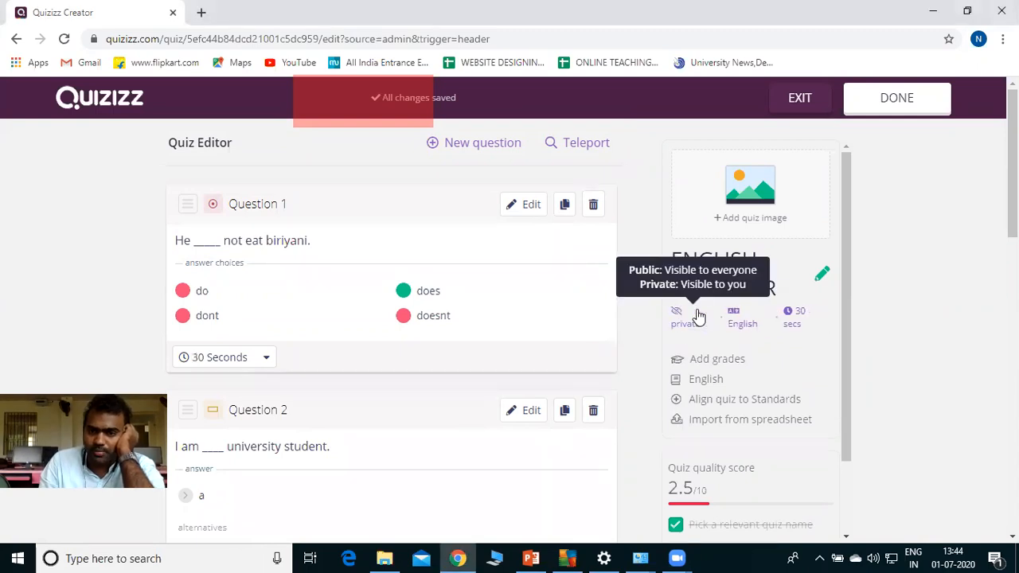
{"action": "left_click", "coordinate": [690, 323]}
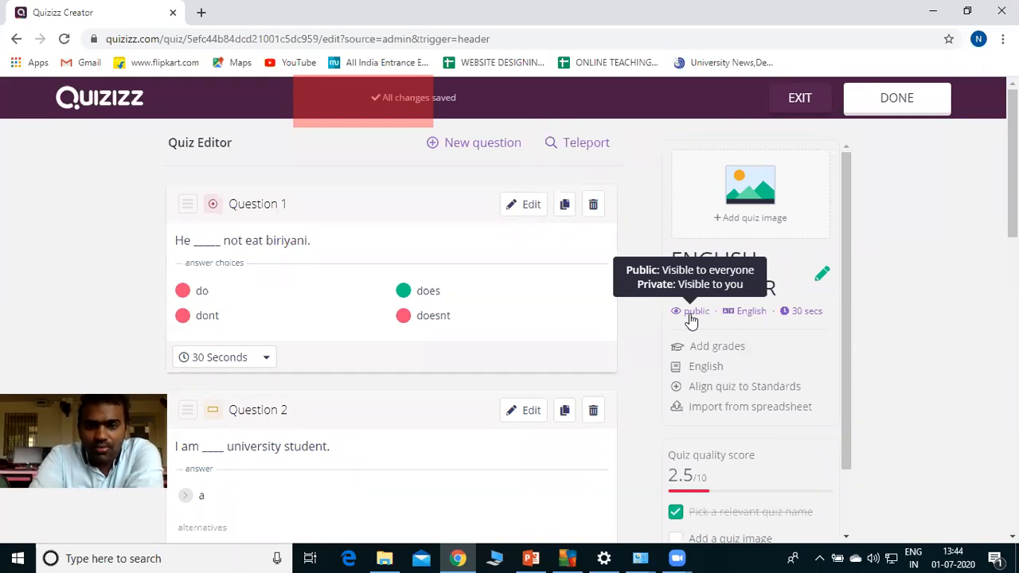
Set the quiz's starting grade to 2nd in the quiz details and save the change
{"action": "left_click", "coordinate": [714, 354]}
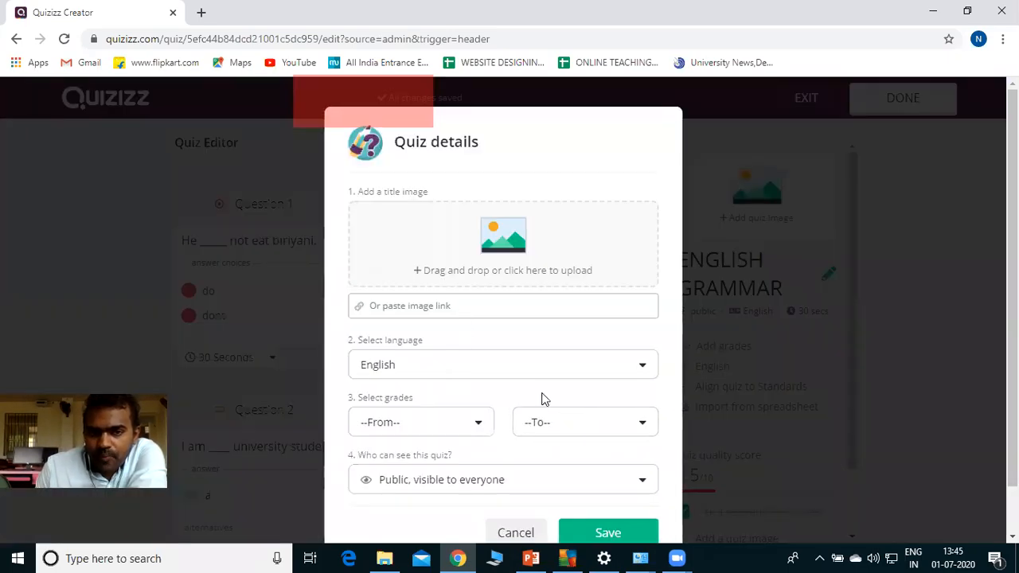
{"action": "scroll", "coordinate": [532, 338], "scroll_direction": "down", "scroll_amount": 2}
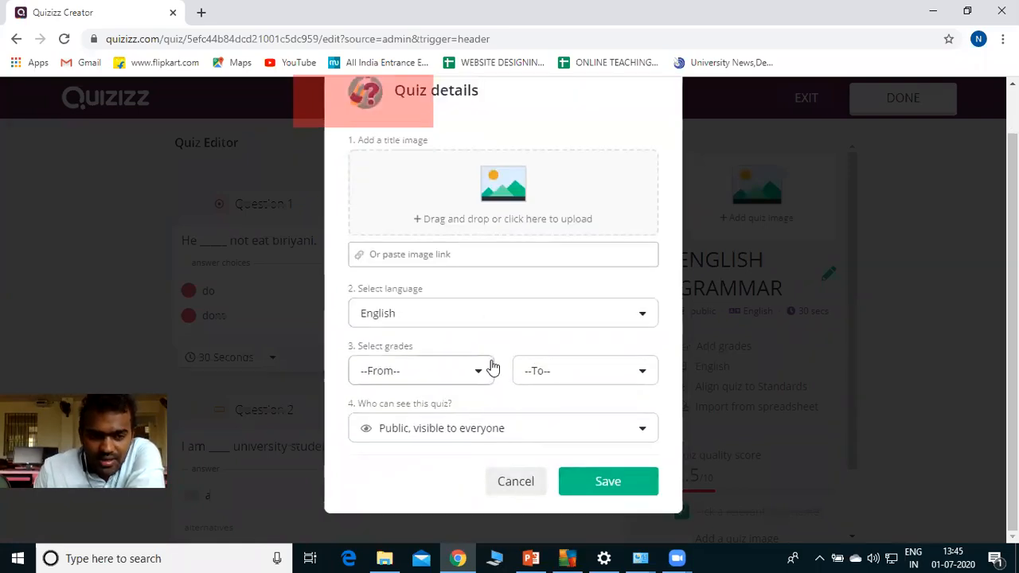
{"action": "left_click", "coordinate": [463, 317]}
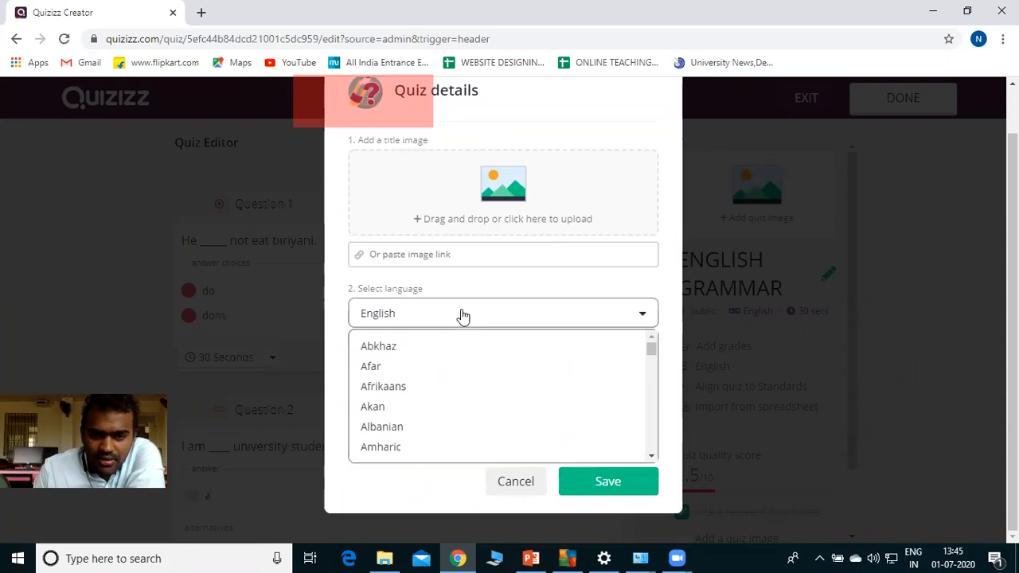
{"action": "left_click", "coordinate": [367, 290]}
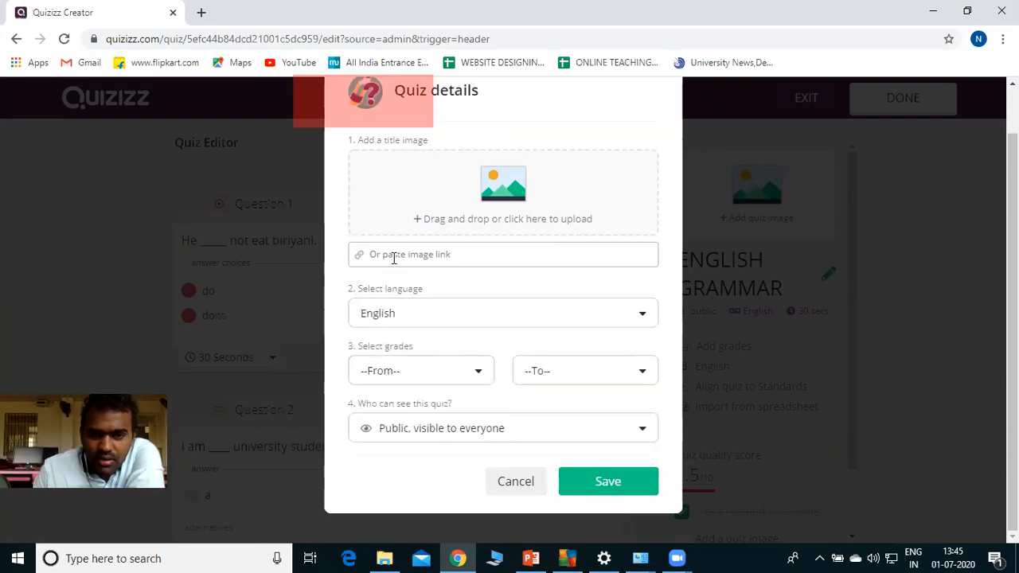
{"action": "left_click", "coordinate": [402, 376]}
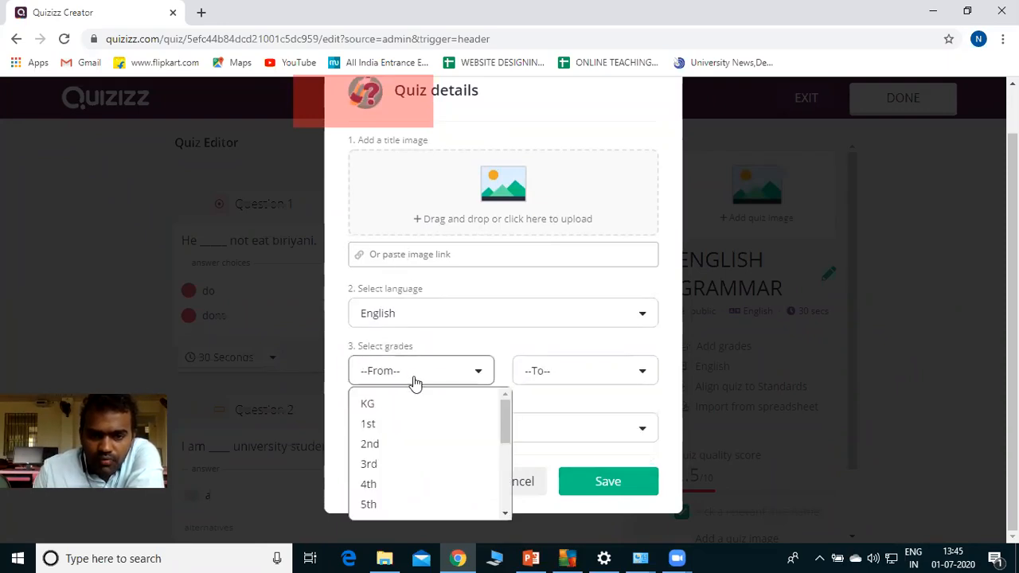
{"action": "left_click", "coordinate": [401, 447]}
{"action": "left_click", "coordinate": [607, 481]}
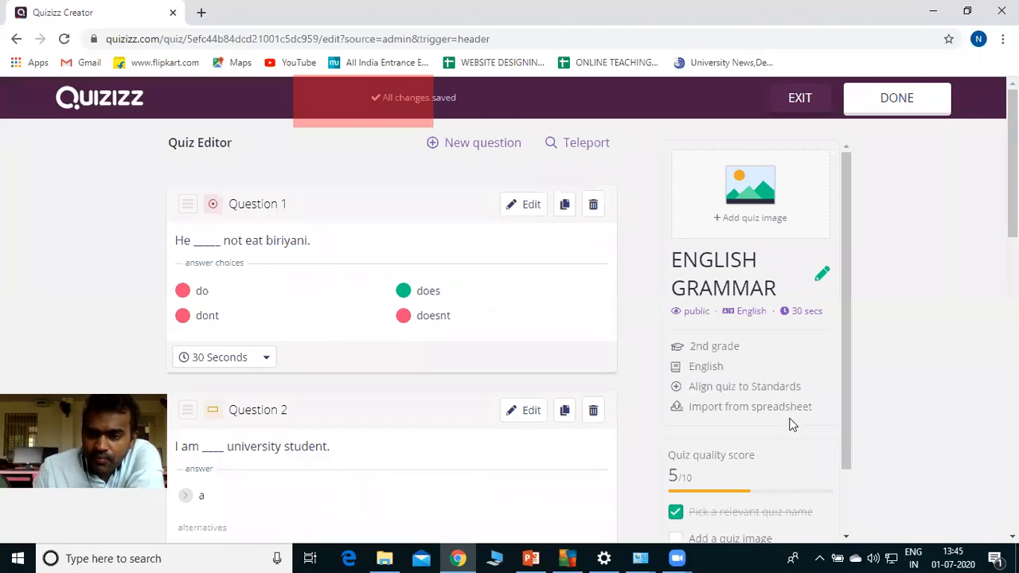
Examine the quiz quality checklist and the spreadsheet import dialog, closing the dialog without importing anything
{"action": "scroll", "coordinate": [786, 428], "scroll_direction": "down", "scroll_amount": 3}
{"action": "scroll", "coordinate": [791, 425], "scroll_direction": "down", "scroll_amount": 3}
{"action": "scroll", "coordinate": [788, 420], "scroll_direction": "up", "scroll_amount": 4}
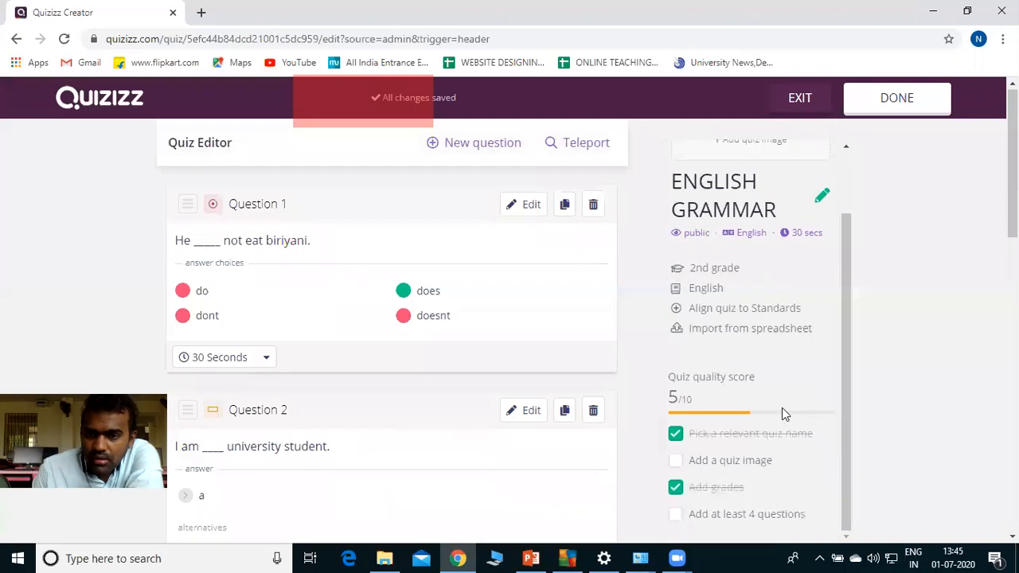
{"action": "left_click", "coordinate": [748, 332]}
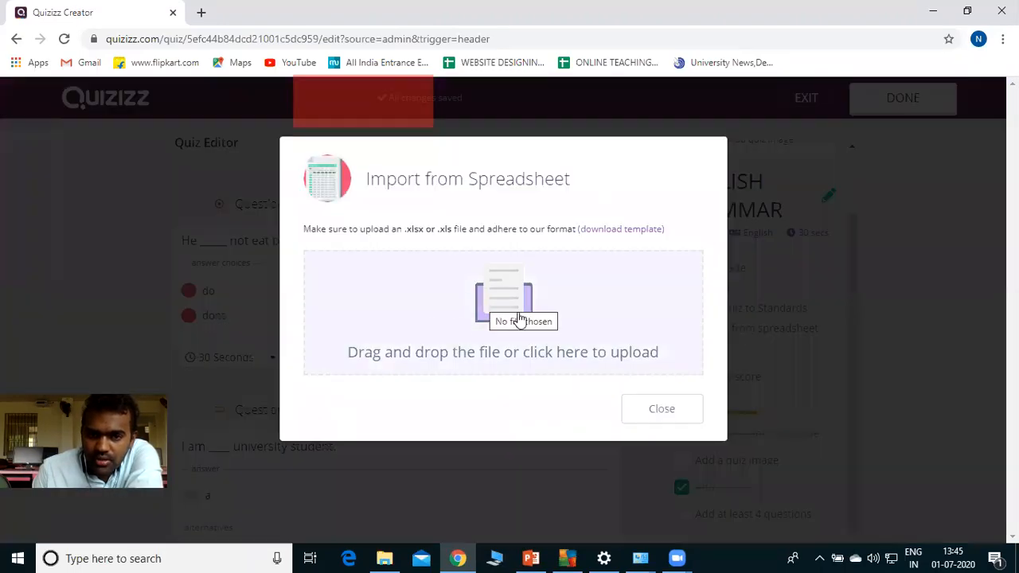
{"action": "left_click", "coordinate": [665, 410]}
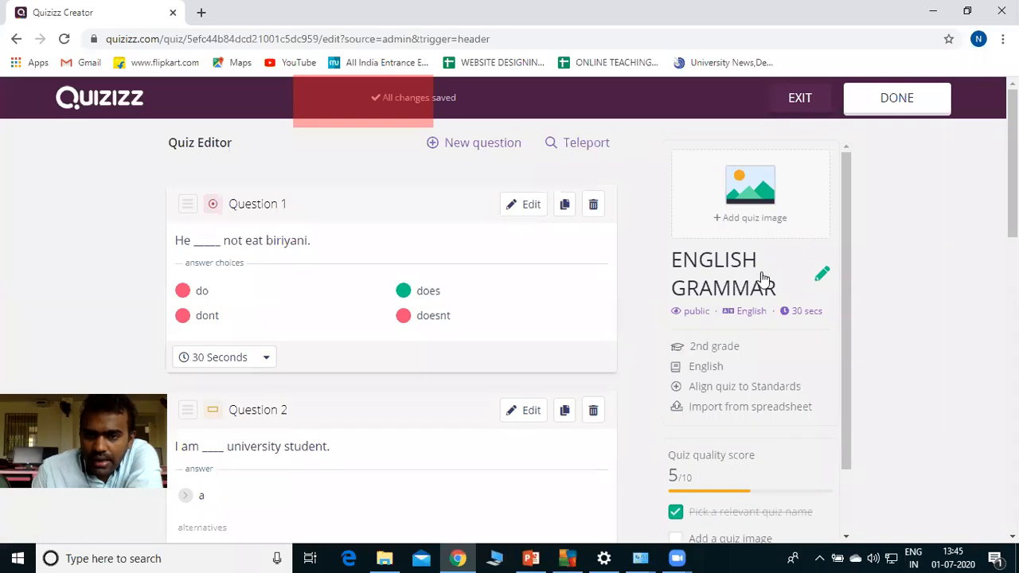
Finish editing the quiz and open it as a live multiplayer game in Classic mode
{"action": "left_click", "coordinate": [874, 112]}
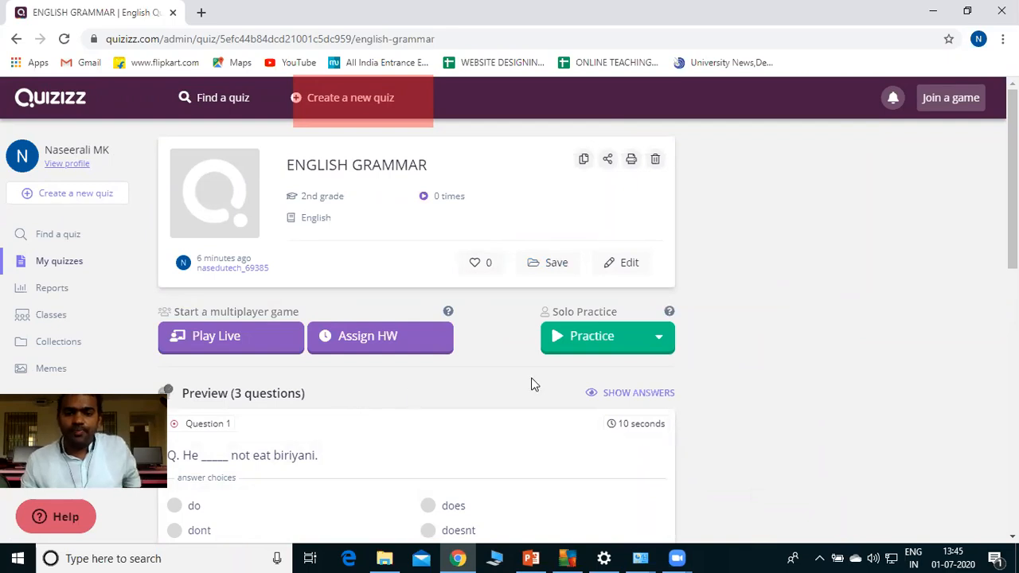
{"action": "left_click", "coordinate": [243, 341]}
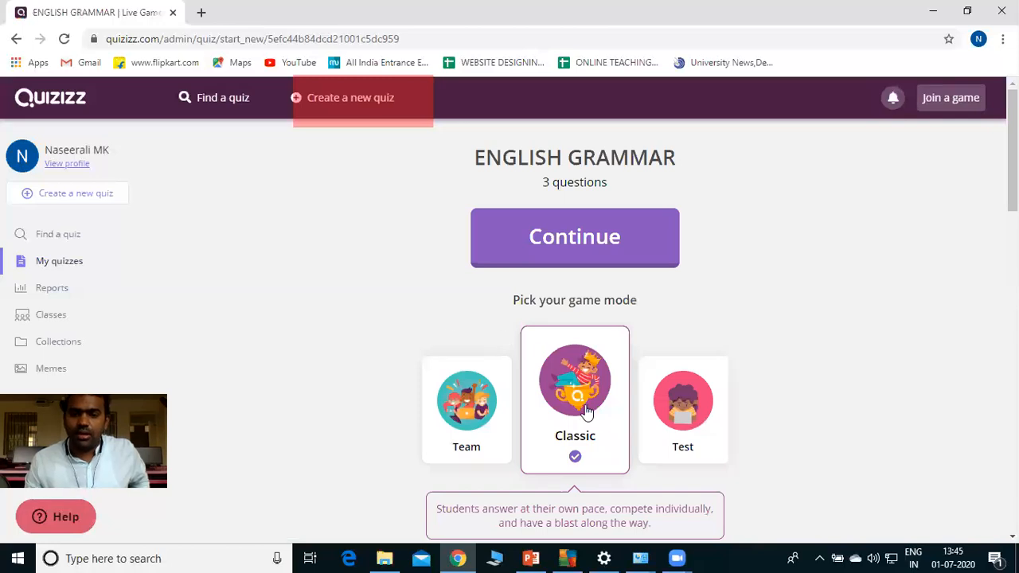
{"action": "scroll", "coordinate": [550, 370], "scroll_direction": "down", "scroll_amount": 1}
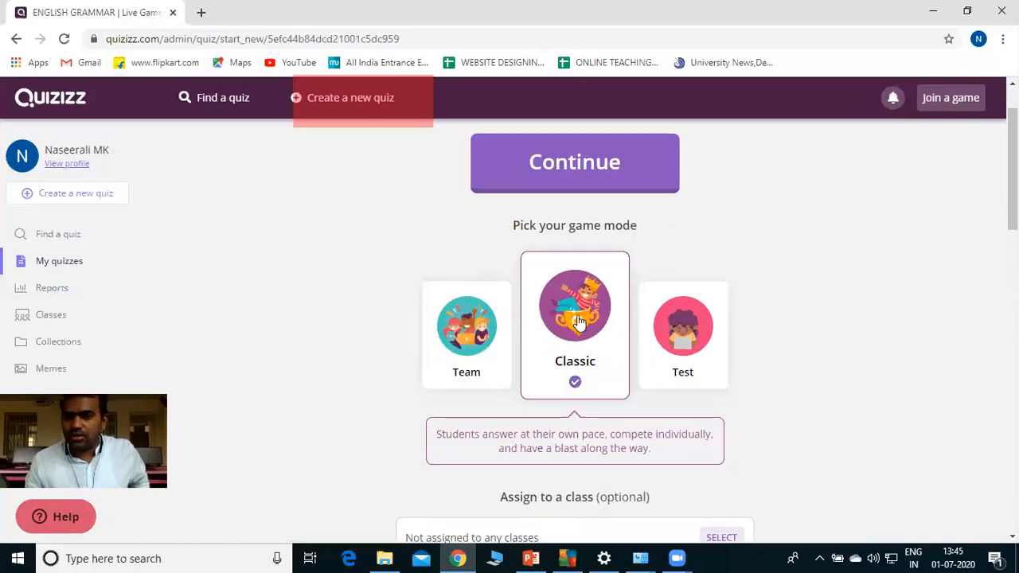
{"action": "left_click", "coordinate": [586, 174]}
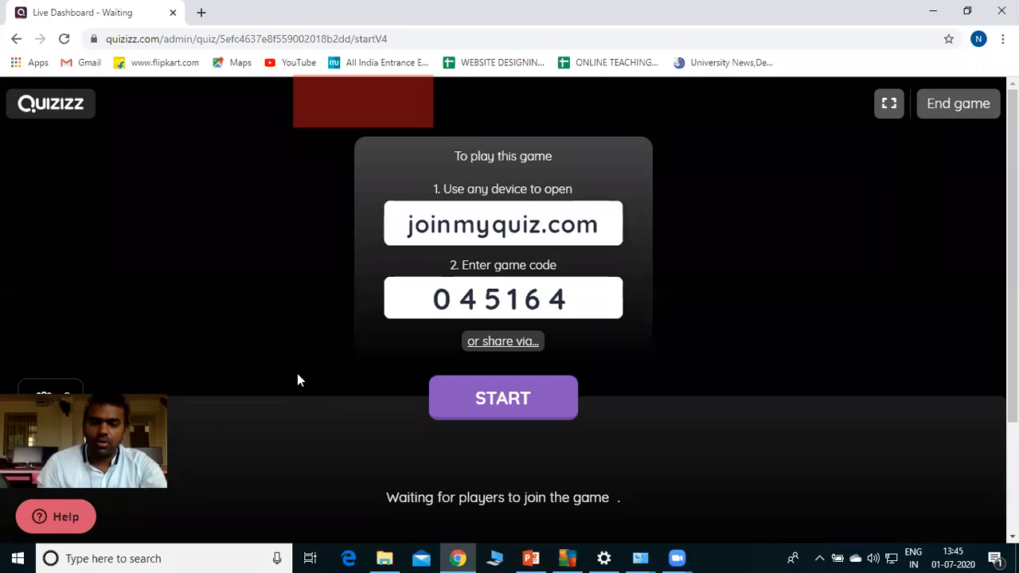
Examine the game's link sharing options, the Google Classroom assignment dialog and the class management page
{"action": "left_click", "coordinate": [521, 344]}
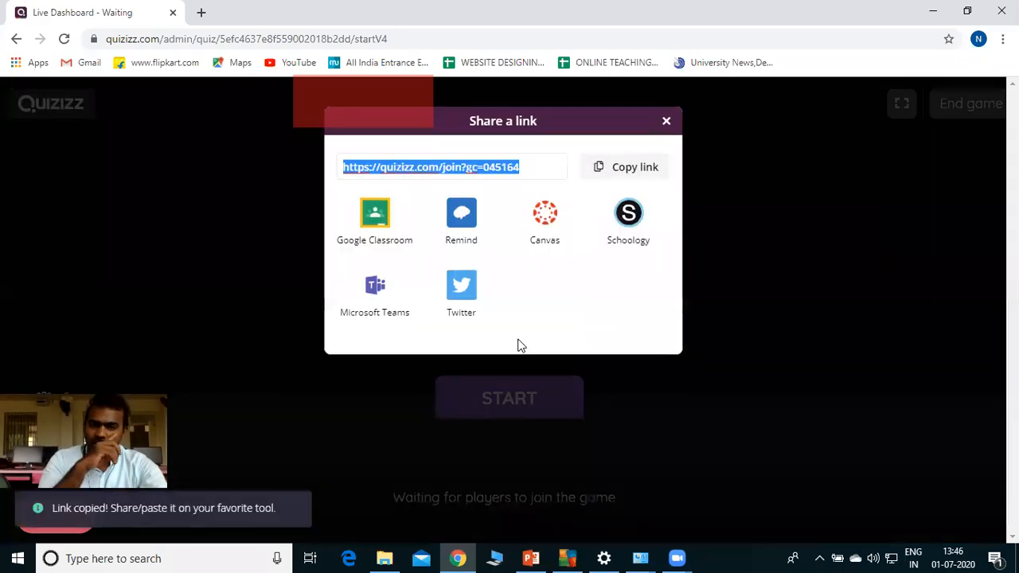
{"action": "left_click", "coordinate": [390, 220]}
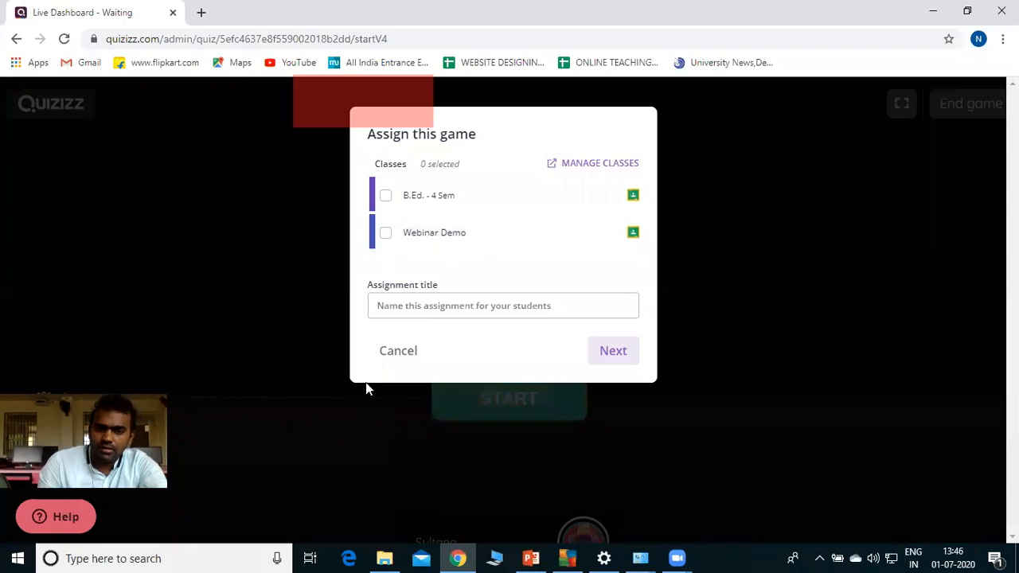
{"action": "left_click", "coordinate": [398, 354]}
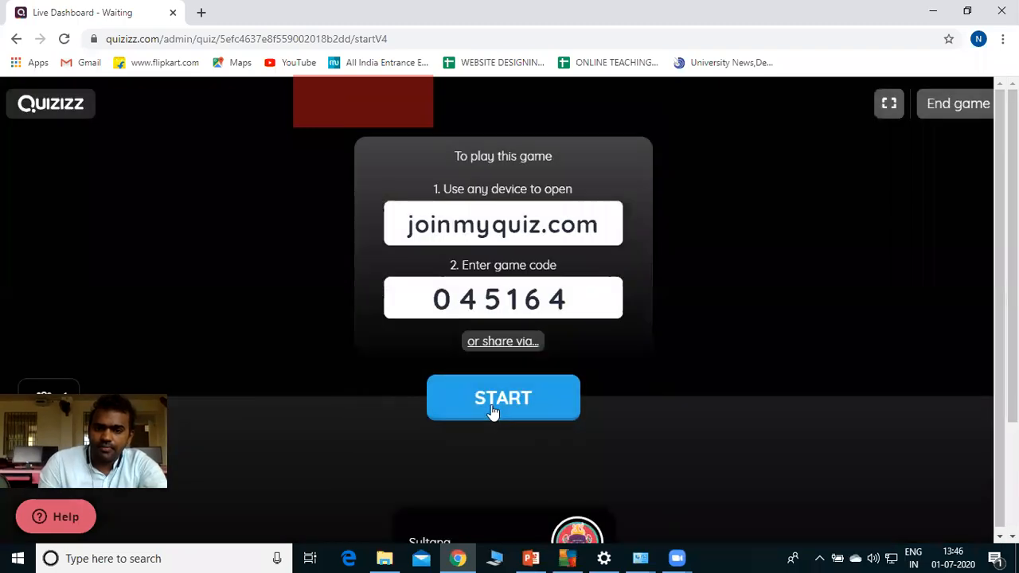
{"action": "left_click", "coordinate": [517, 341]}
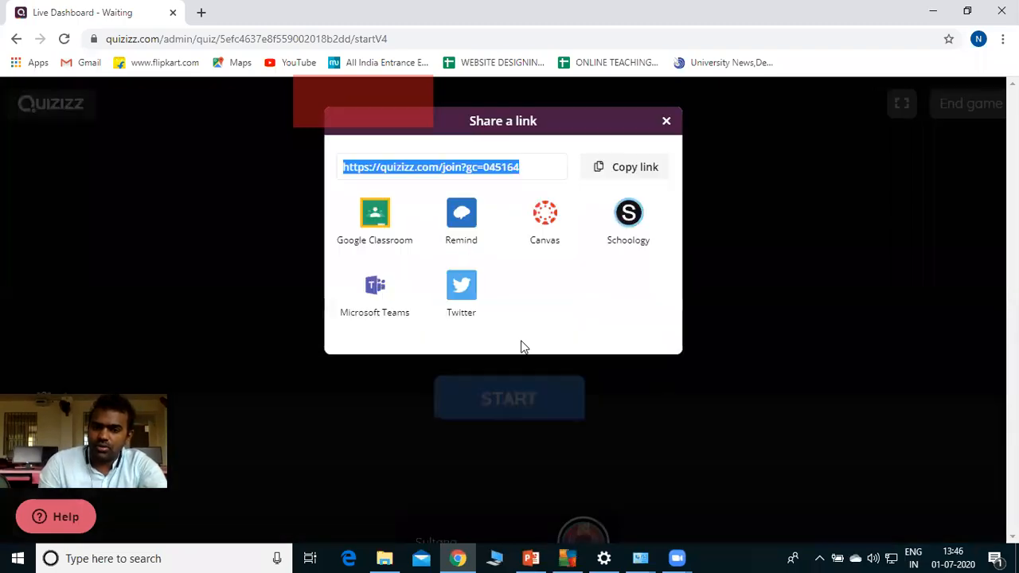
{"action": "left_click", "coordinate": [399, 217]}
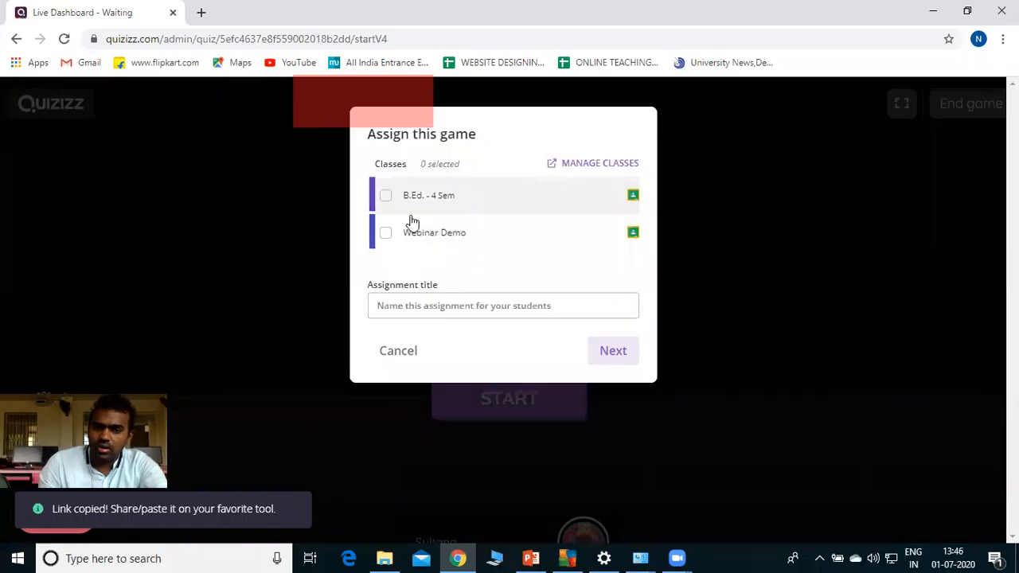
{"action": "left_click", "coordinate": [627, 172]}
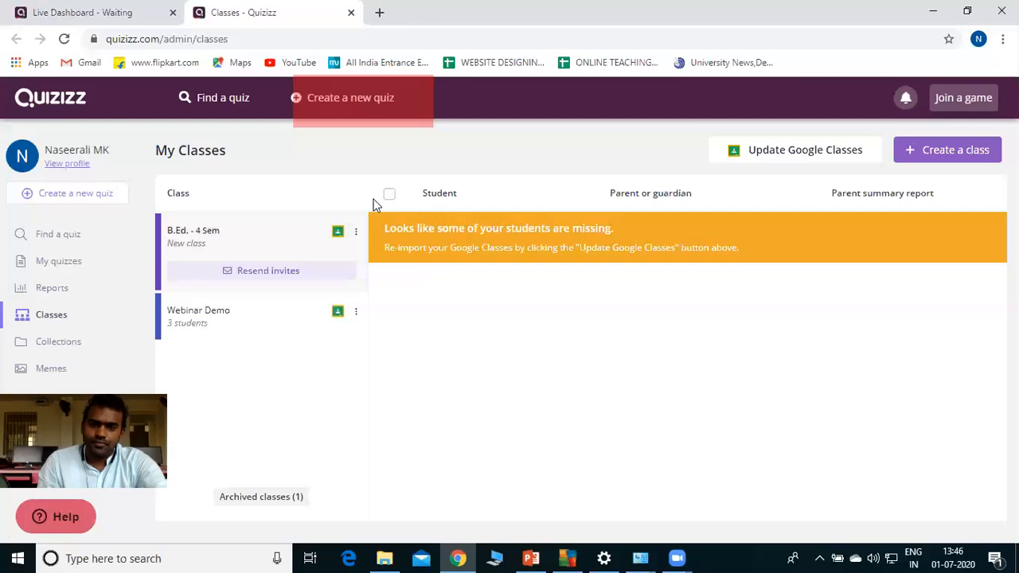
{"action": "left_click", "coordinate": [291, 273]}
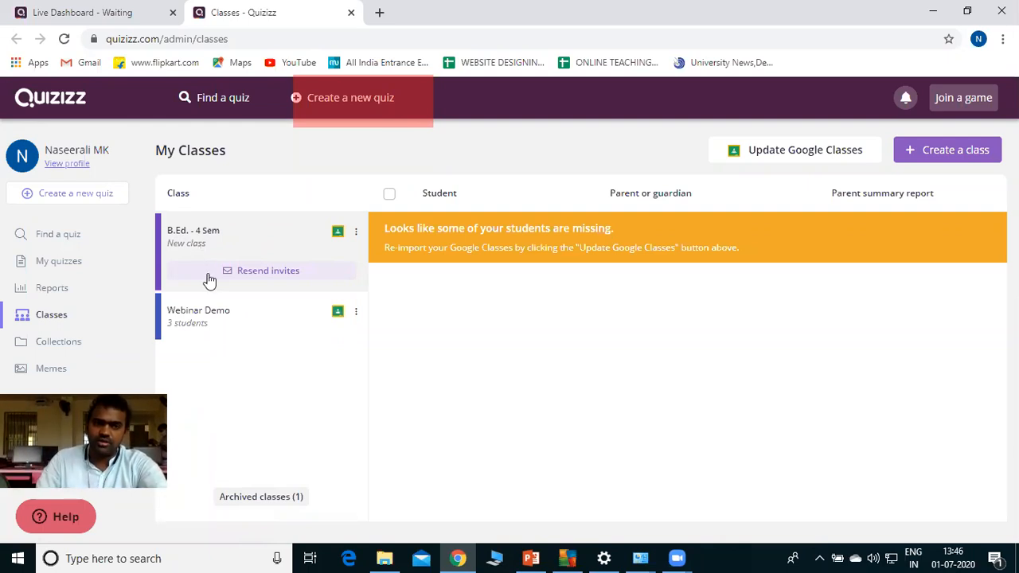
Return to the ENGLISH GRAMMAR game's waiting room and start the live game
{"action": "left_click", "coordinate": [111, 10]}
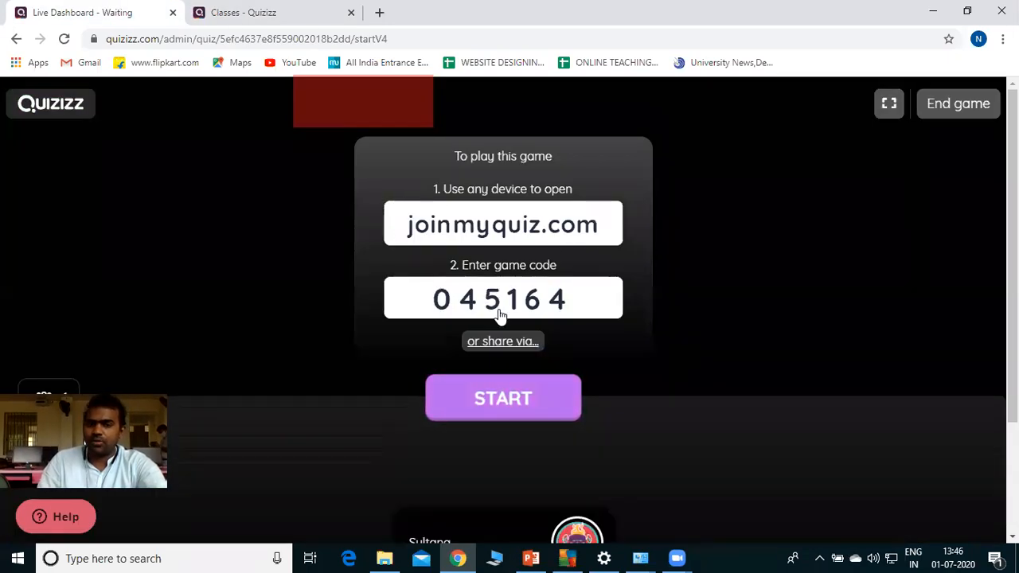
{"action": "left_click", "coordinate": [521, 404]}
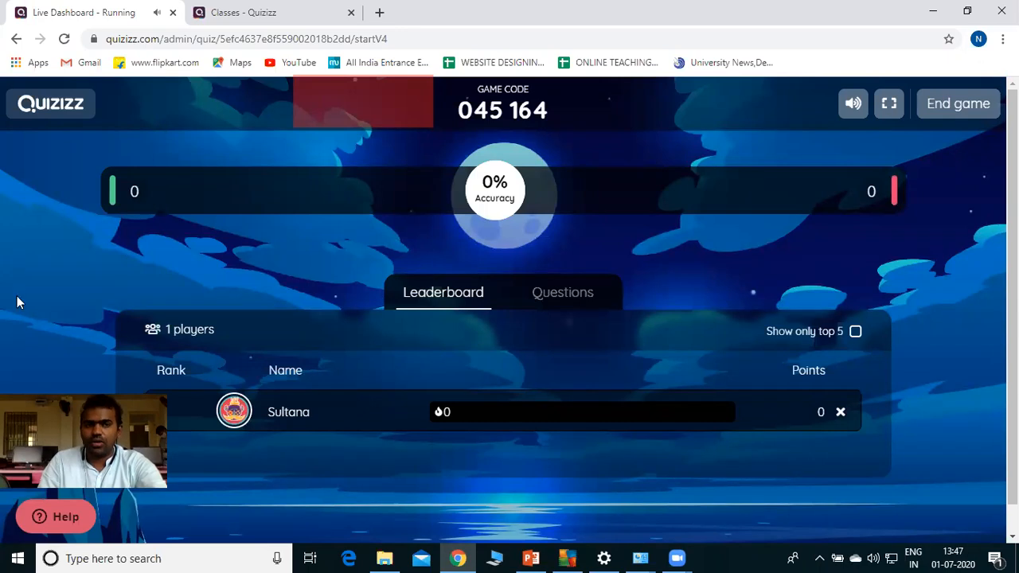
Leave the live dashboard and view the student list of the Webinar Demo class
{"action": "left_click", "coordinate": [46, 107]}
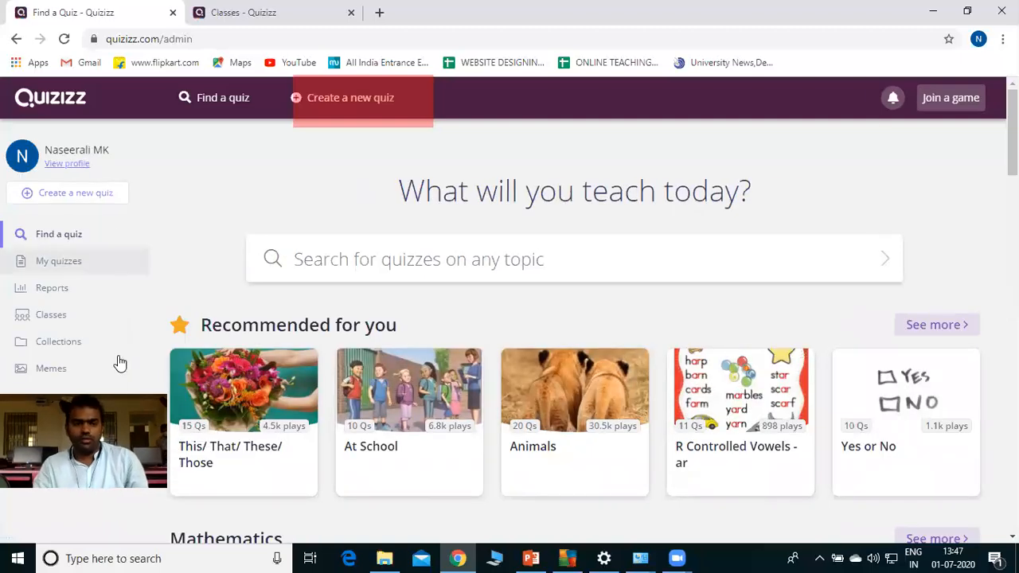
{"action": "left_click", "coordinate": [82, 328]}
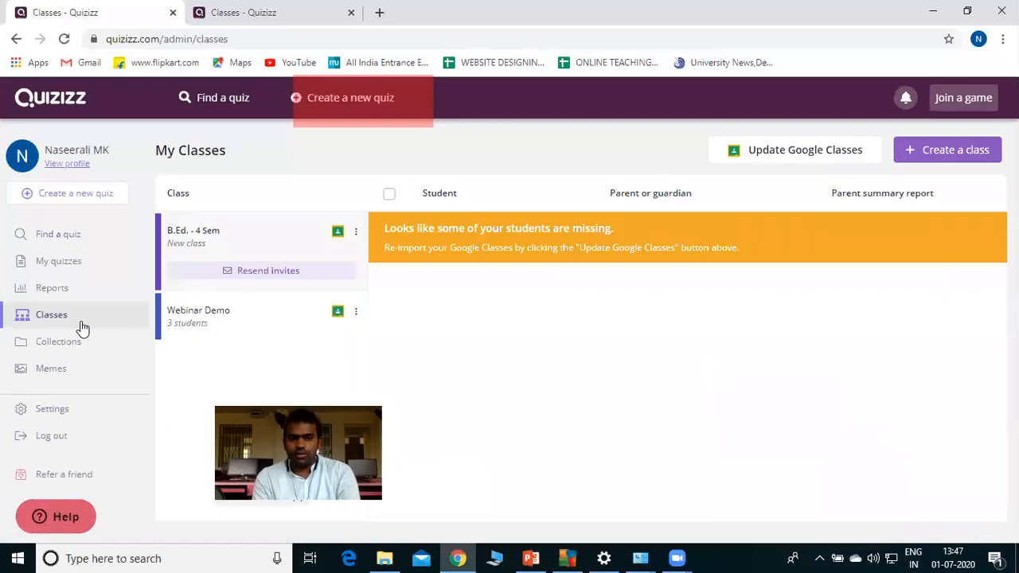
{"action": "left_click", "coordinate": [83, 326]}
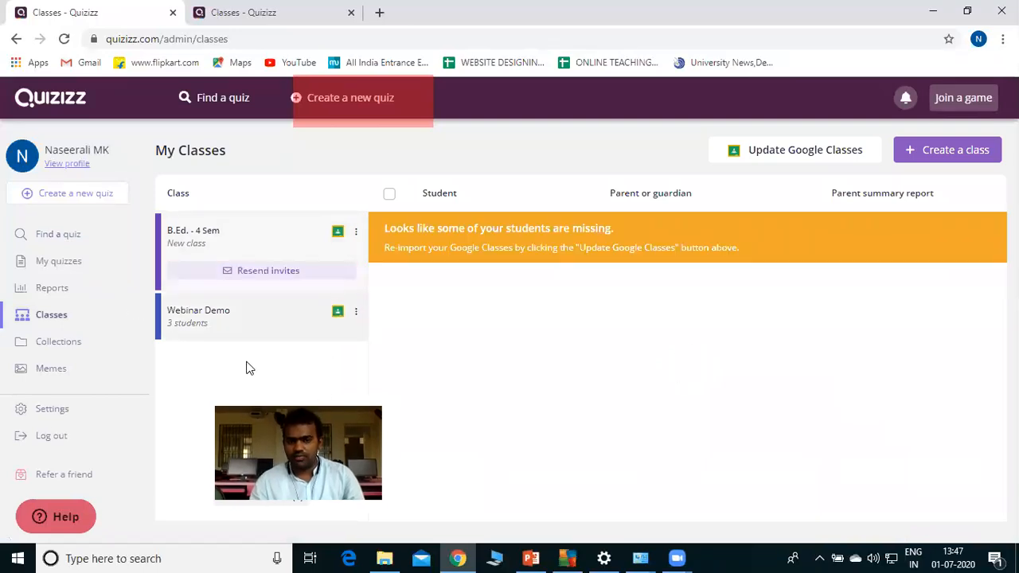
{"action": "left_click", "coordinate": [275, 321]}
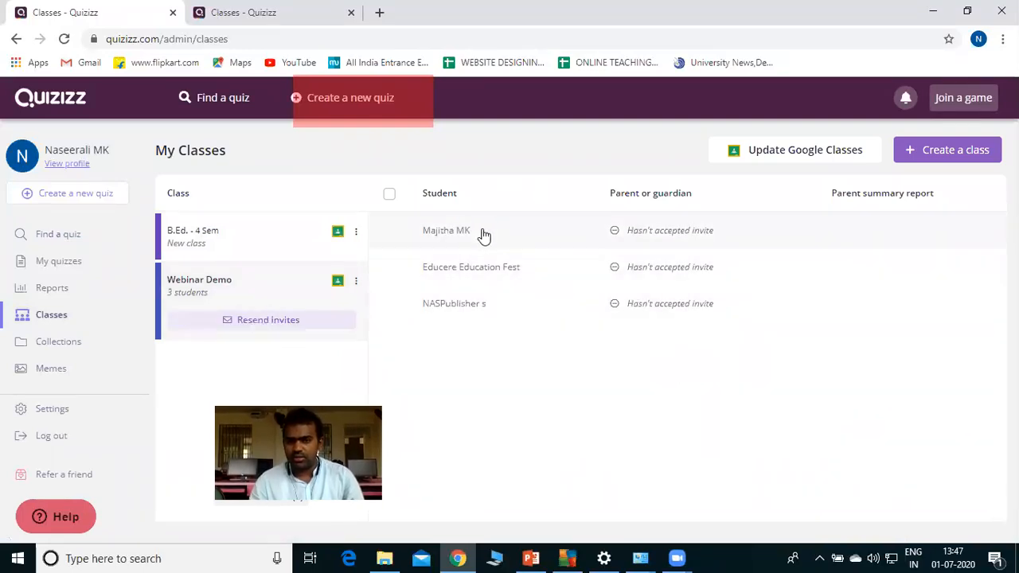
Create a new public quiz collection named "omputer"
{"action": "left_click", "coordinate": [86, 350]}
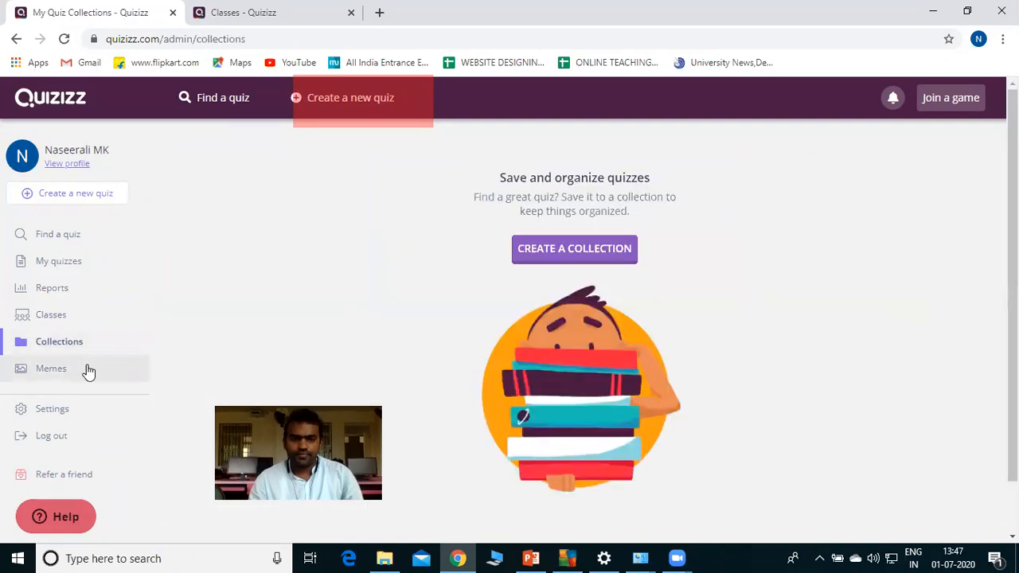
{"action": "left_click", "coordinate": [603, 255]}
{"action": "left_click", "coordinate": [569, 268]}
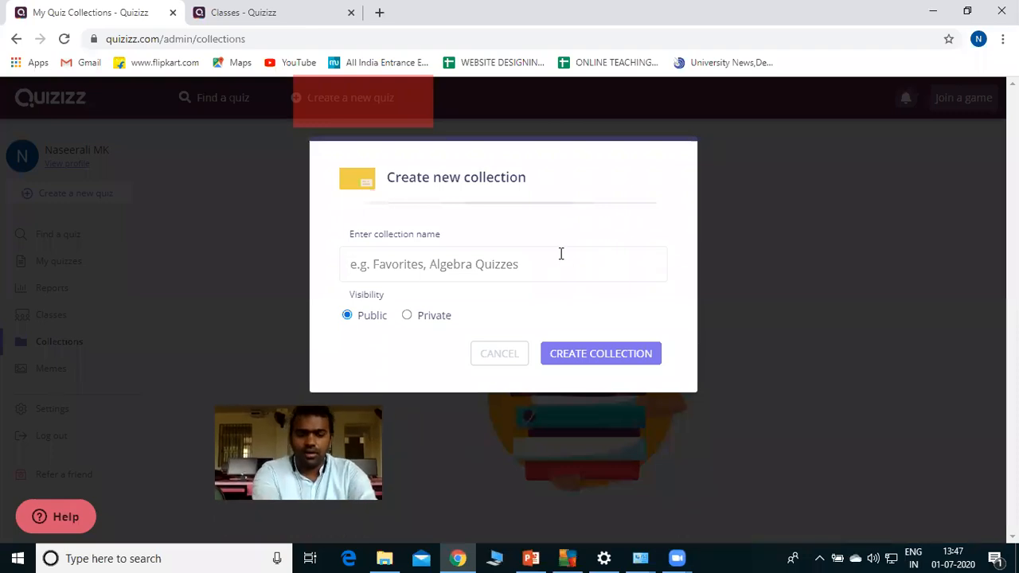
{"action": "type", "text": "omputer"}
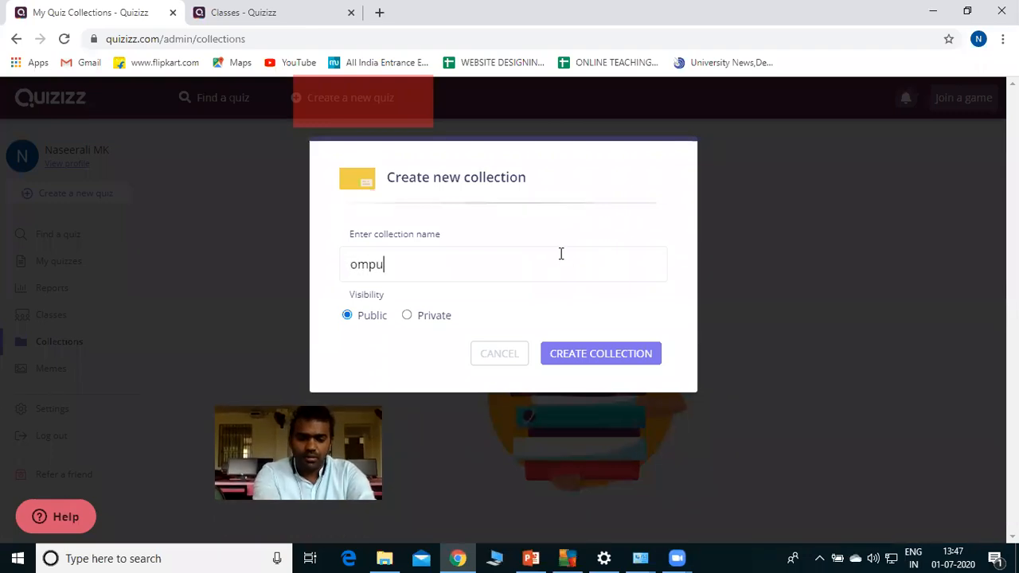
{"action": "left_click", "coordinate": [601, 362]}
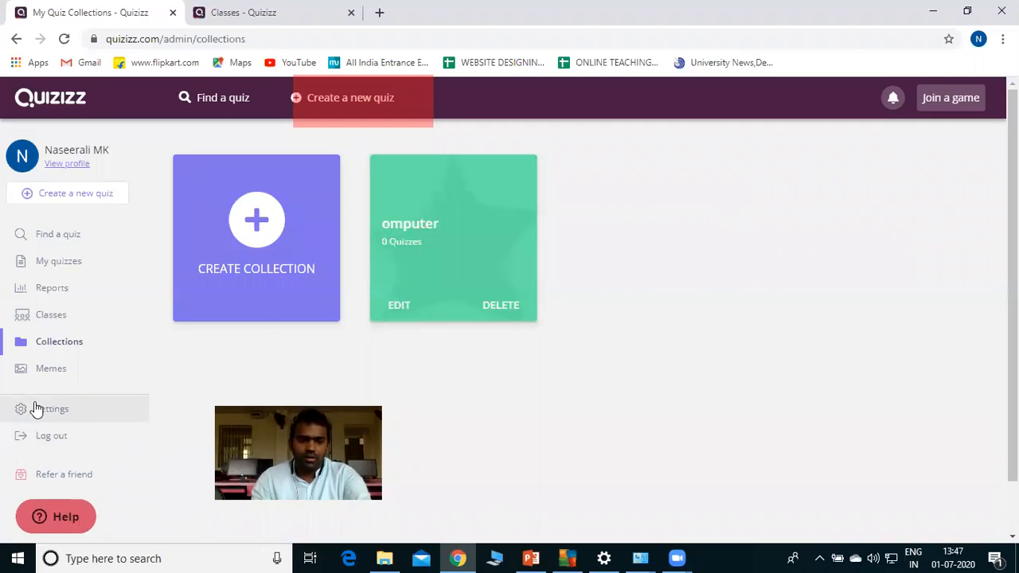
Open the ENGLISH GRAMMAR game's report and examine the player results
{"action": "left_click", "coordinate": [33, 289]}
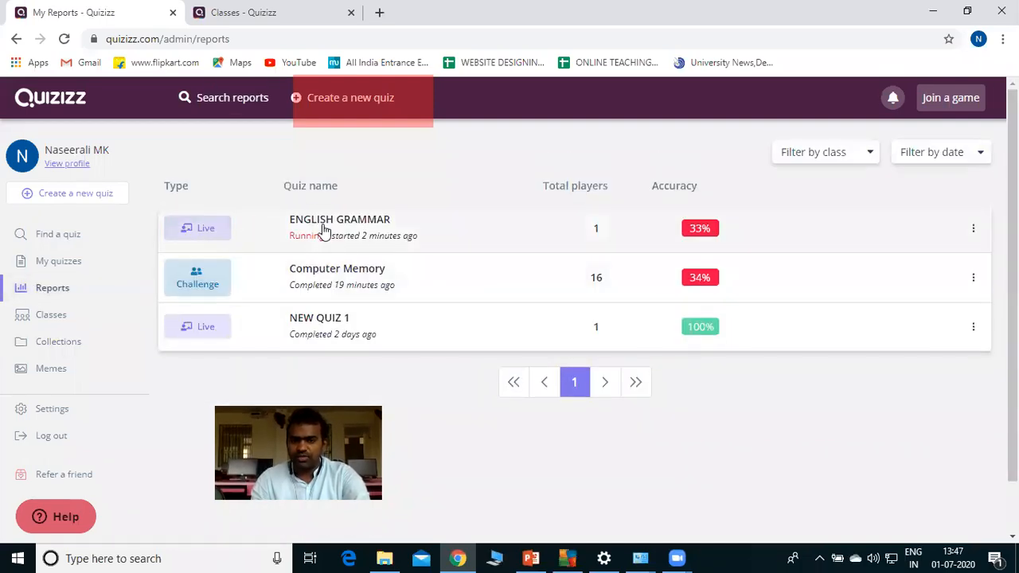
{"action": "left_click", "coordinate": [355, 229]}
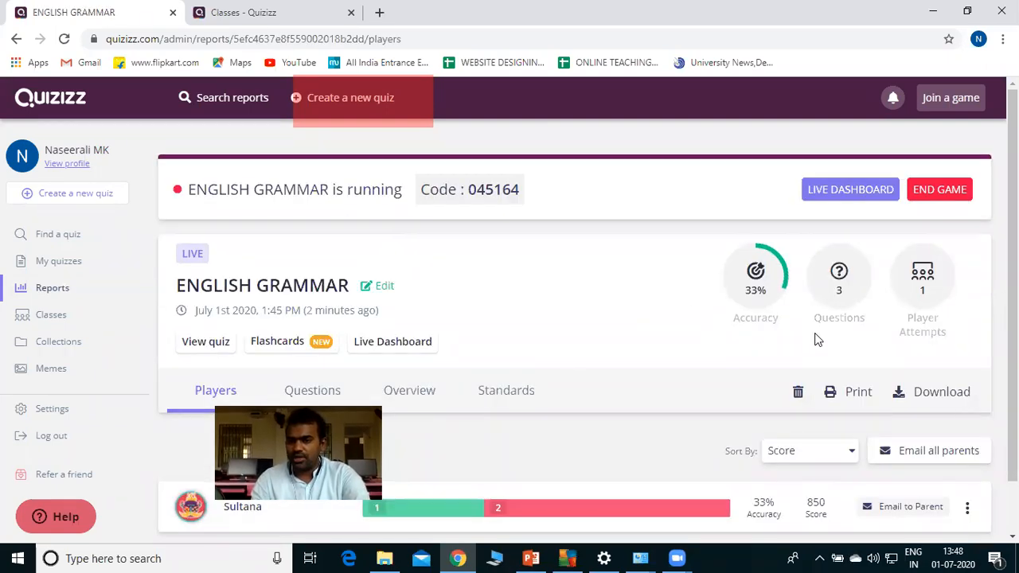
{"action": "scroll", "coordinate": [825, 332], "scroll_direction": "down", "scroll_amount": 1}
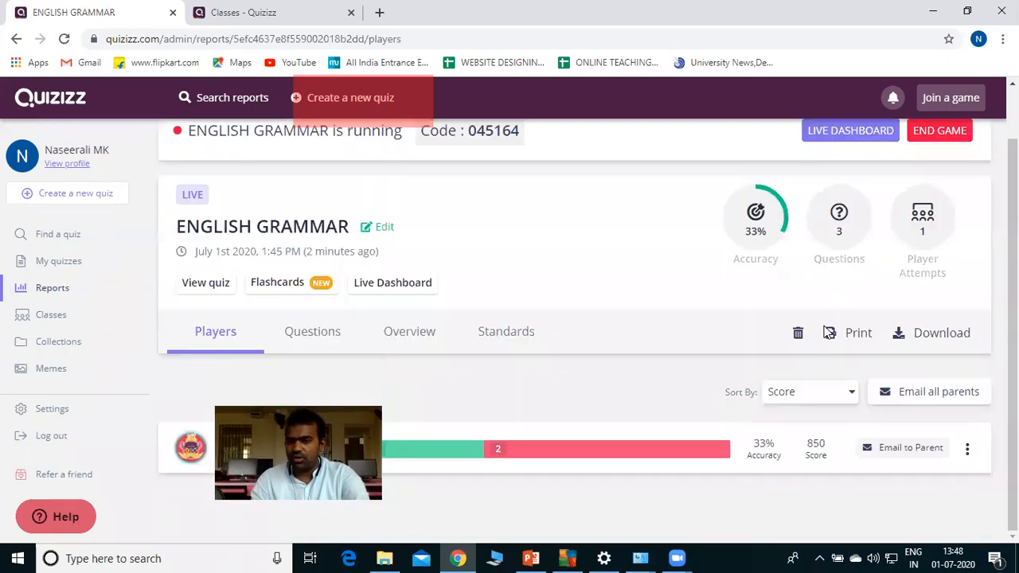
Examine the report's answer breakdown for each question and its overview
{"action": "left_click", "coordinate": [324, 349]}
{"action": "scroll", "coordinate": [525, 335], "scroll_direction": "down", "scroll_amount": 5}
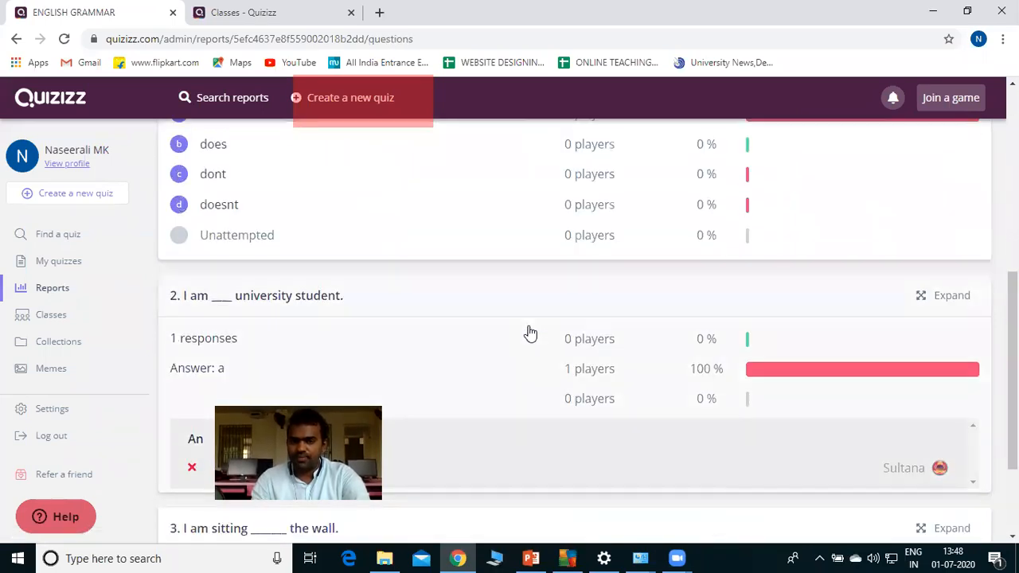
{"action": "scroll", "coordinate": [530, 333], "scroll_direction": "down", "scroll_amount": 2}
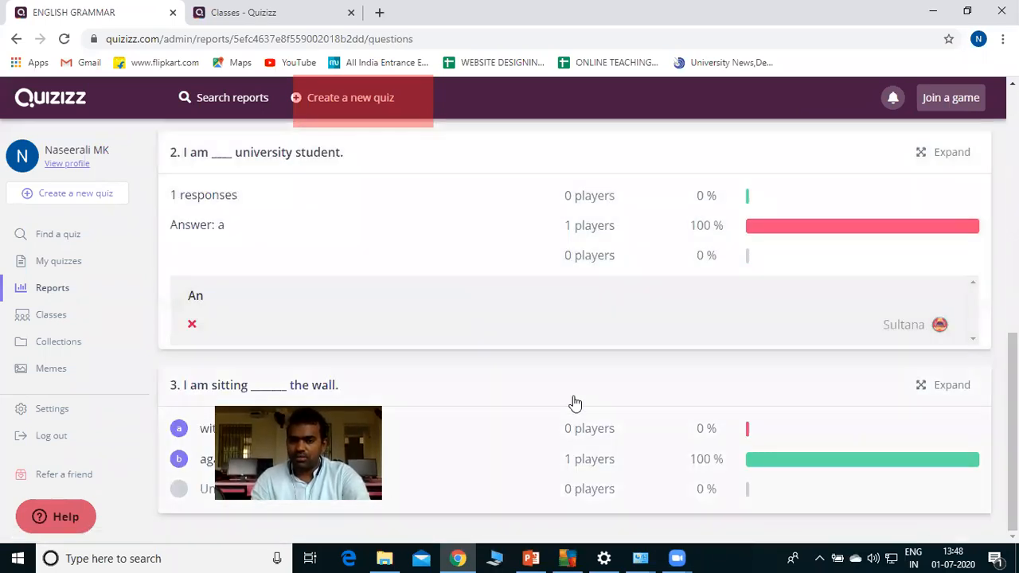
{"action": "scroll", "coordinate": [450, 341], "scroll_direction": "up", "scroll_amount": 9}
{"action": "left_click", "coordinate": [411, 389]}
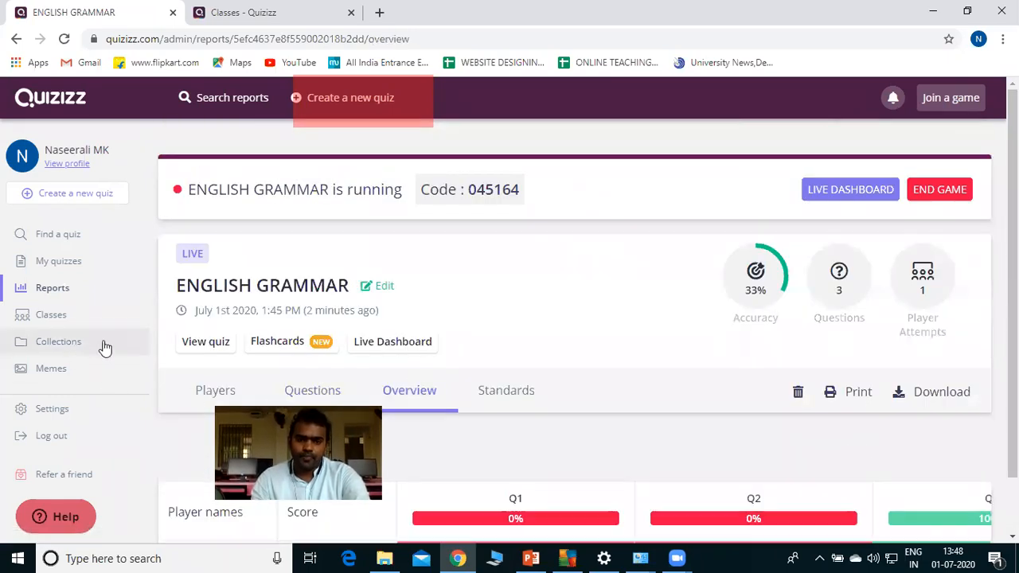
View the game's live dashboard from the report, return to the report and open the quiz search page
{"action": "left_click", "coordinate": [415, 352]}
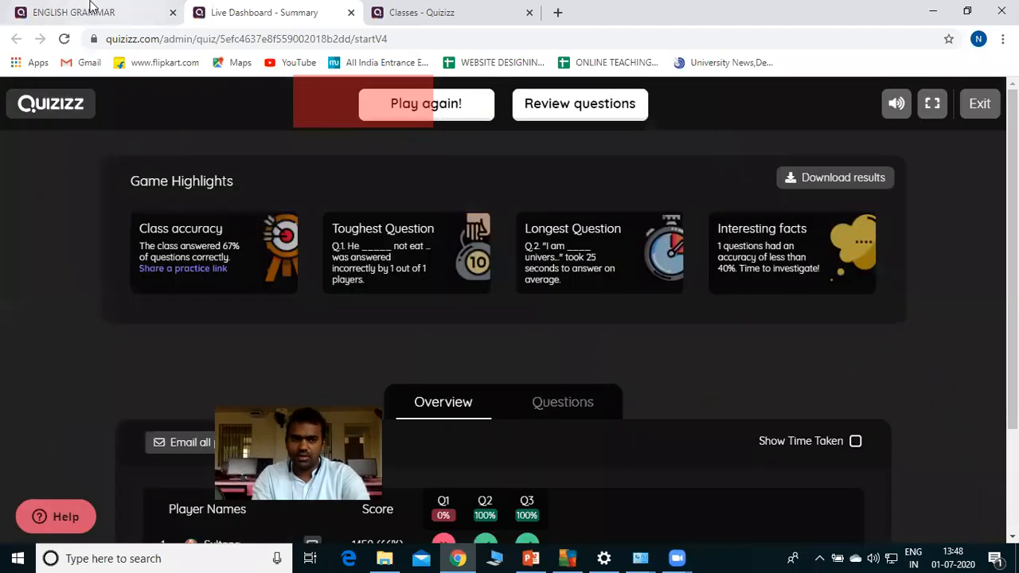
{"action": "left_click", "coordinate": [92, 8]}
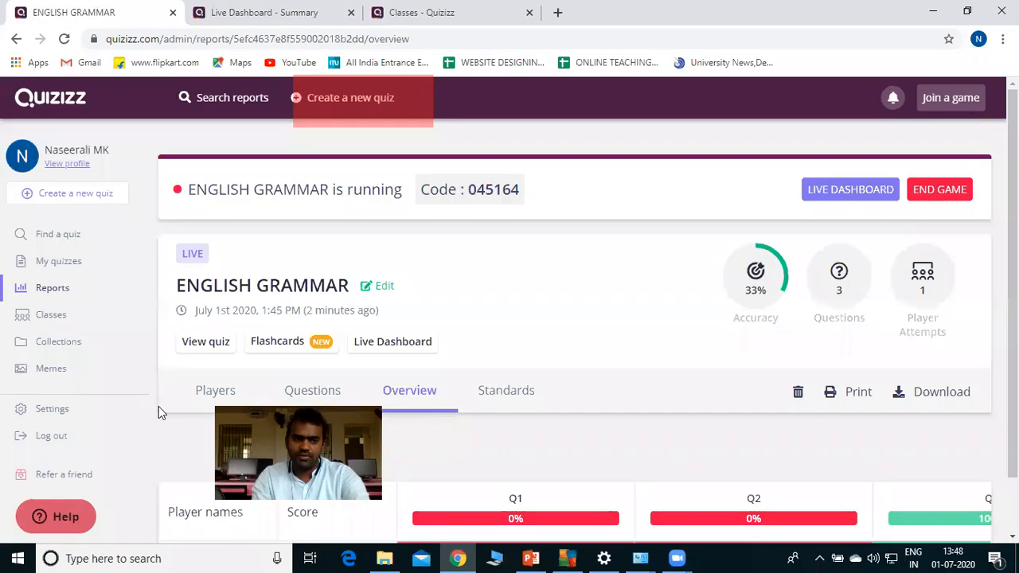
{"action": "left_click", "coordinate": [53, 241]}
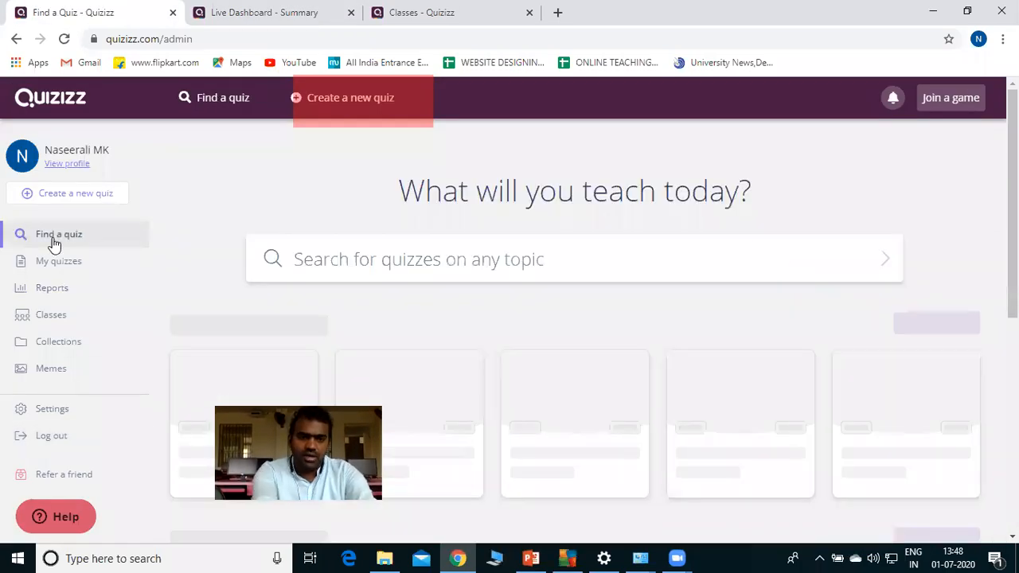